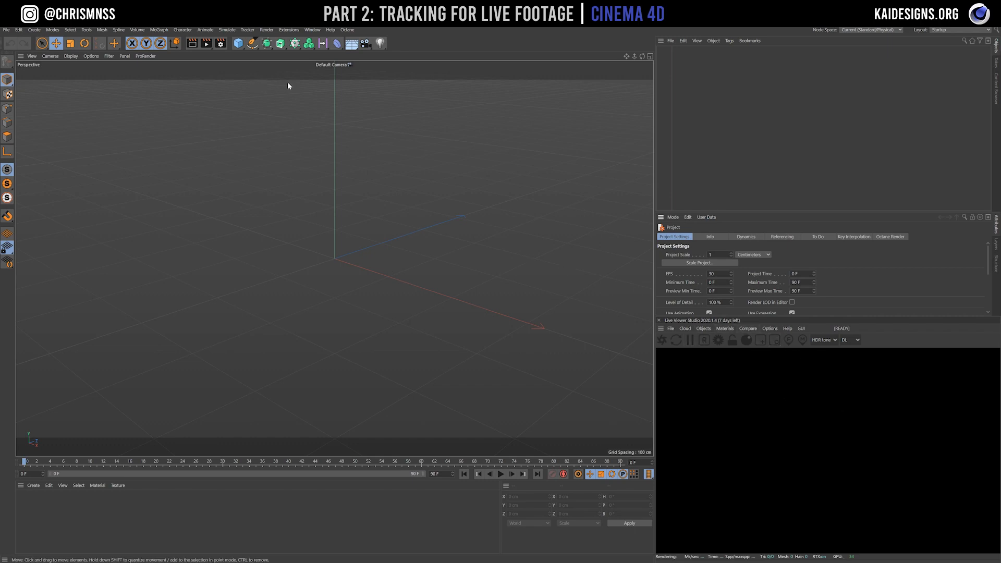
# Add a Motion Tracker object to the scene
pyautogui.click(249, 30)
pyautogui.click(381, 66)
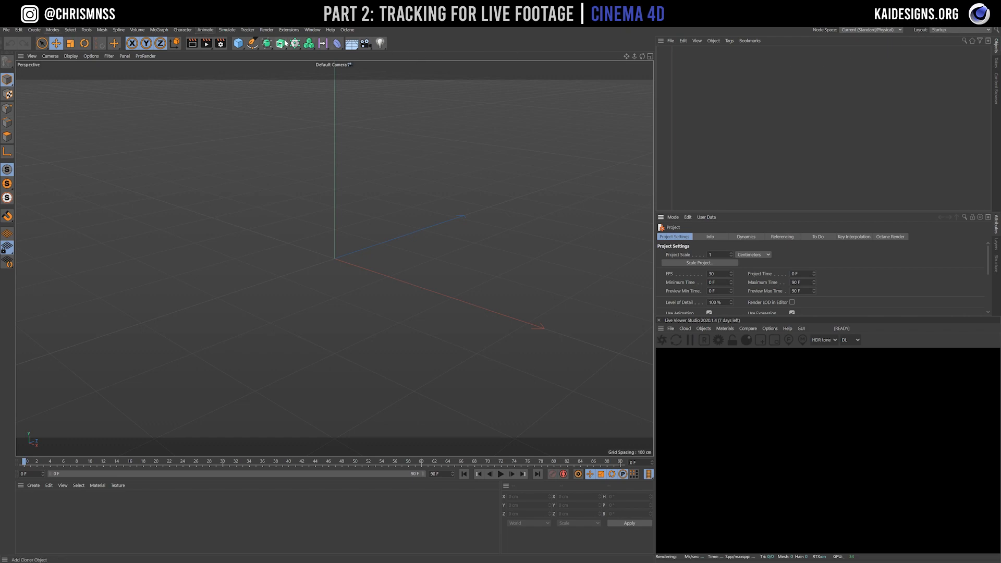
pyautogui.click(247, 30)
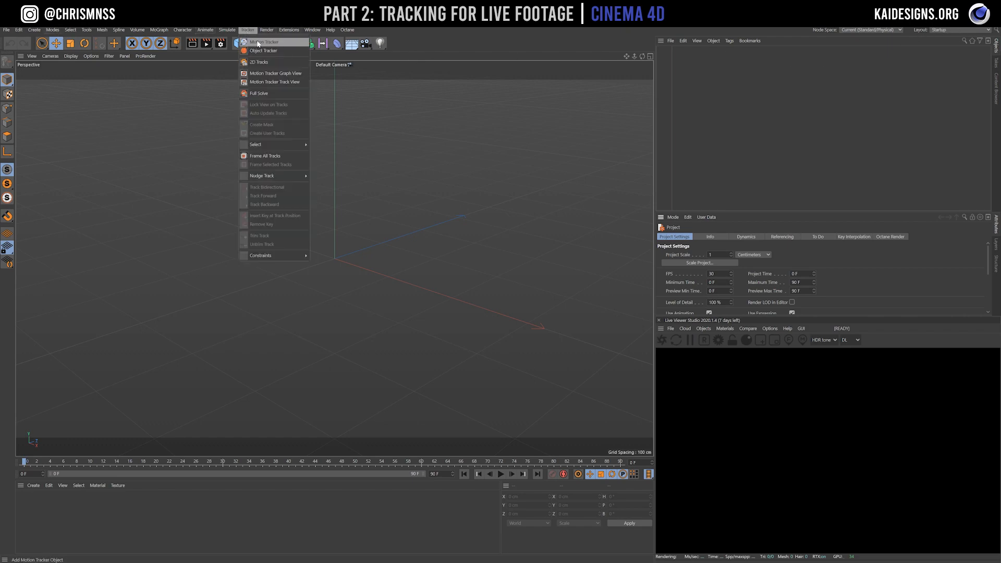
pyautogui.click(258, 43)
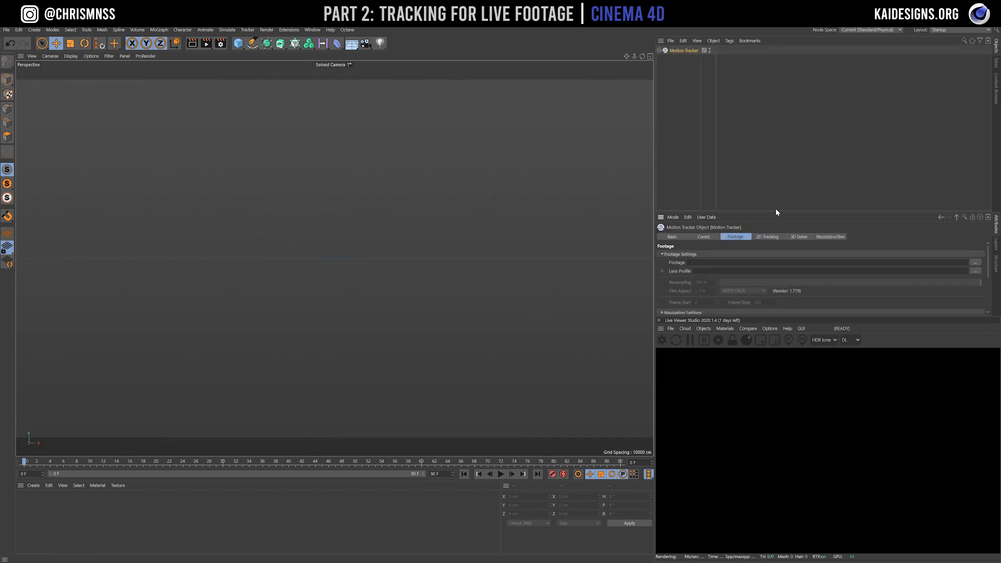
# Enlarge the attributes area and collapse the Motion Tracker's Navigation Settings and Visibility Settings groups
pyautogui.moveTo(777, 213); pyautogui.dragTo(780, 144)
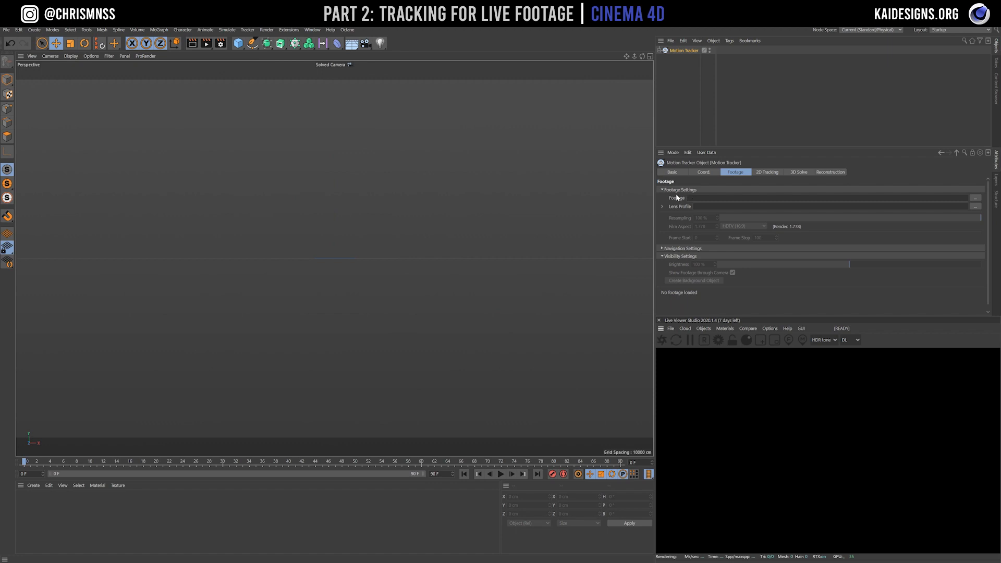
pyautogui.click(662, 248)
pyautogui.click(662, 249)
pyautogui.click(663, 257)
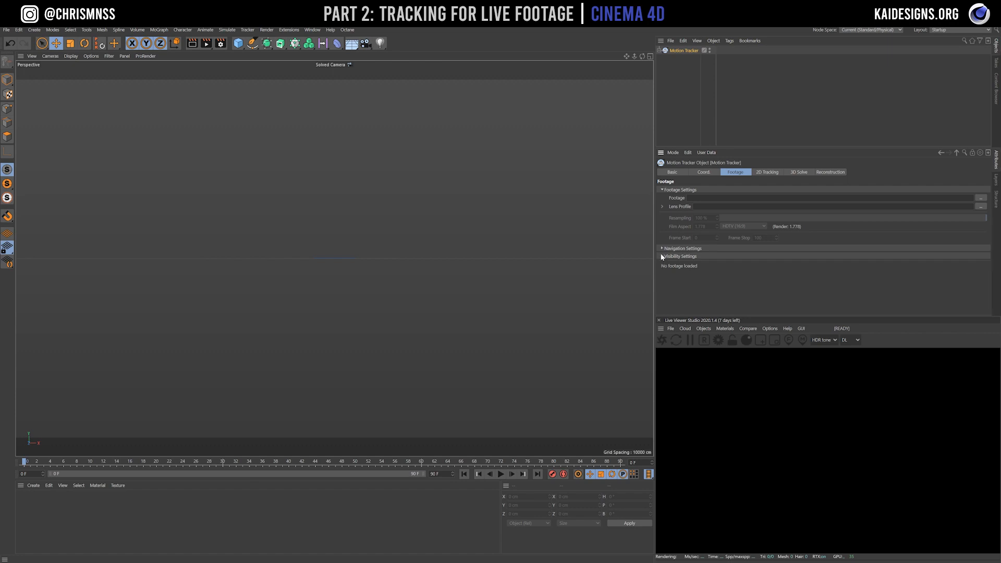
pyautogui.click(662, 206)
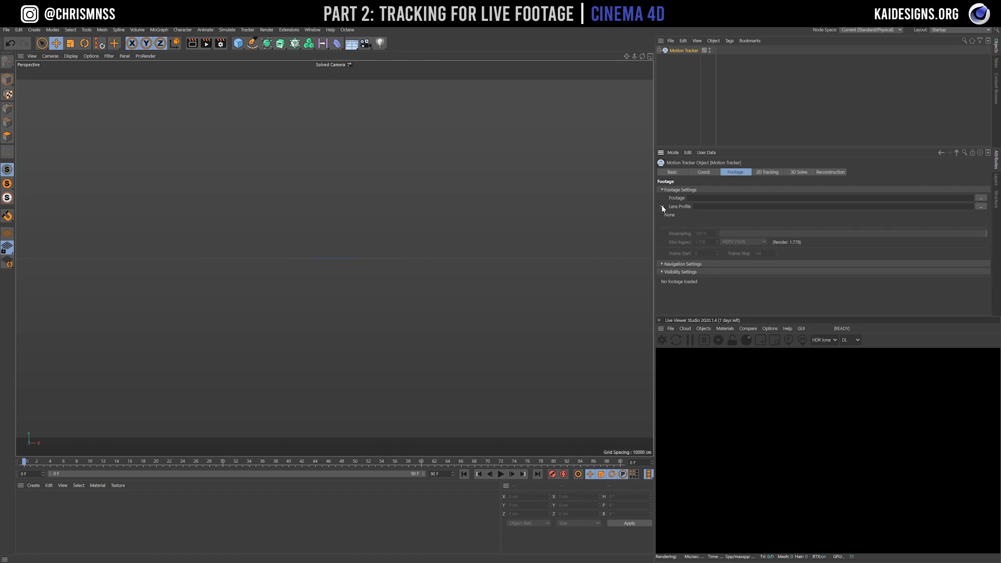
pyautogui.click(663, 207)
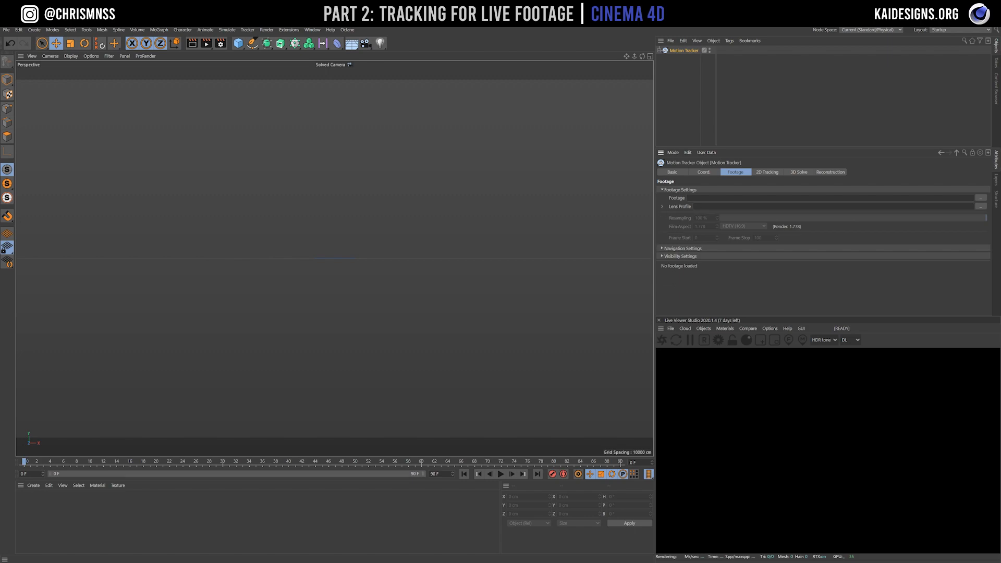
# Load Gym-3.mp4 from the motion-tracking-tutorial folder on the Desktop as the Motion Tracker's footage
pyautogui.click(981, 198)
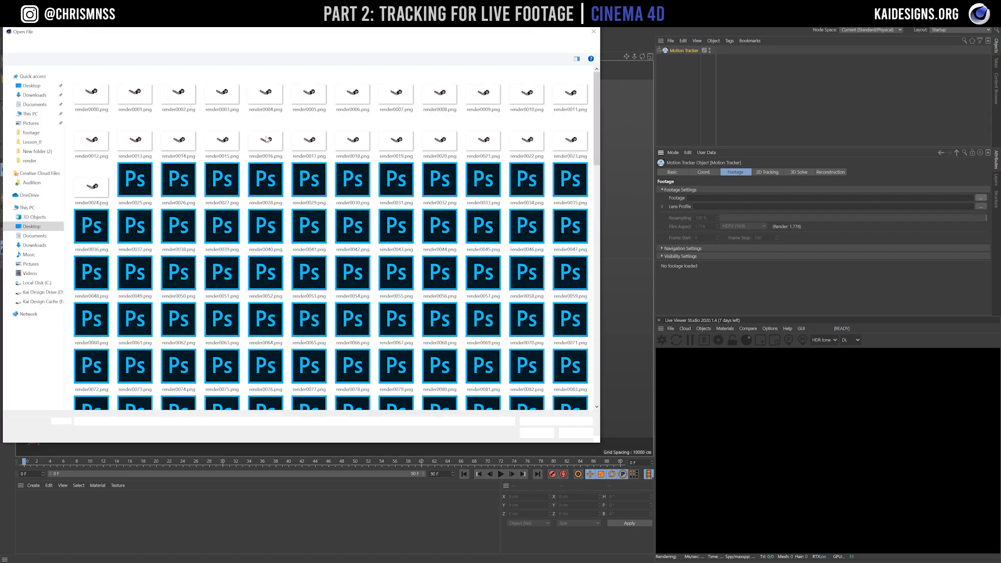
pyautogui.click(31, 85)
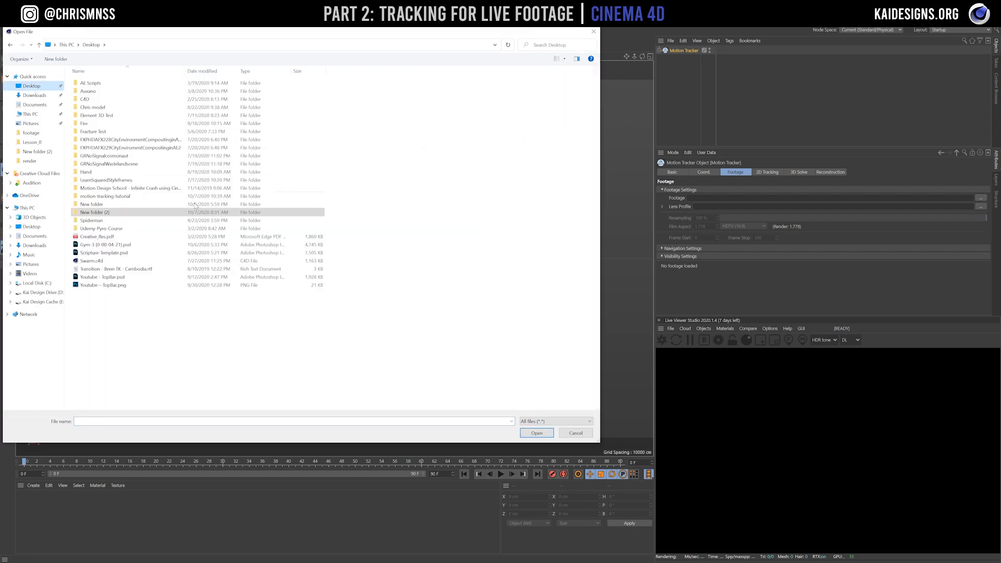
pyautogui.doubleClick(97, 212)
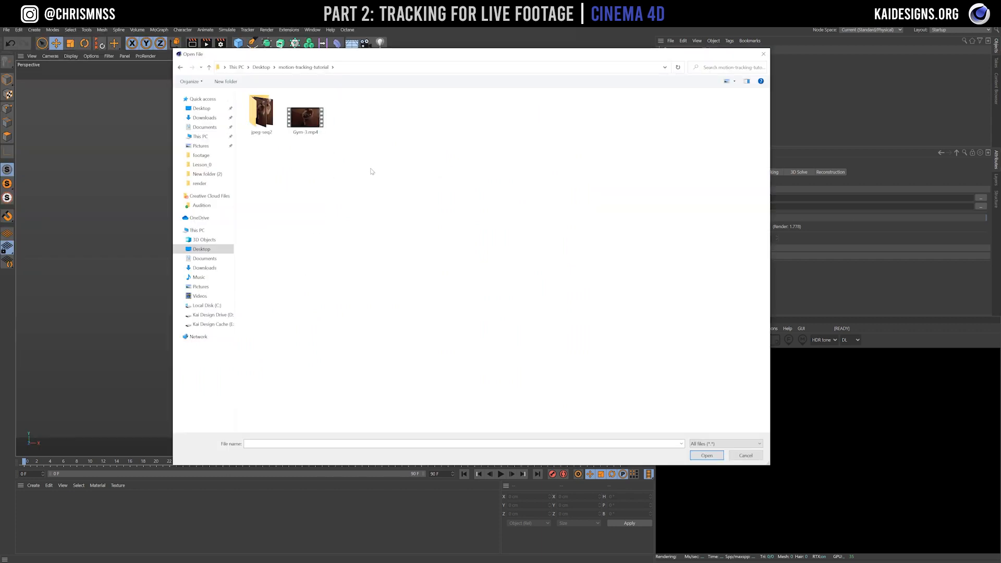
pyautogui.click(316, 121)
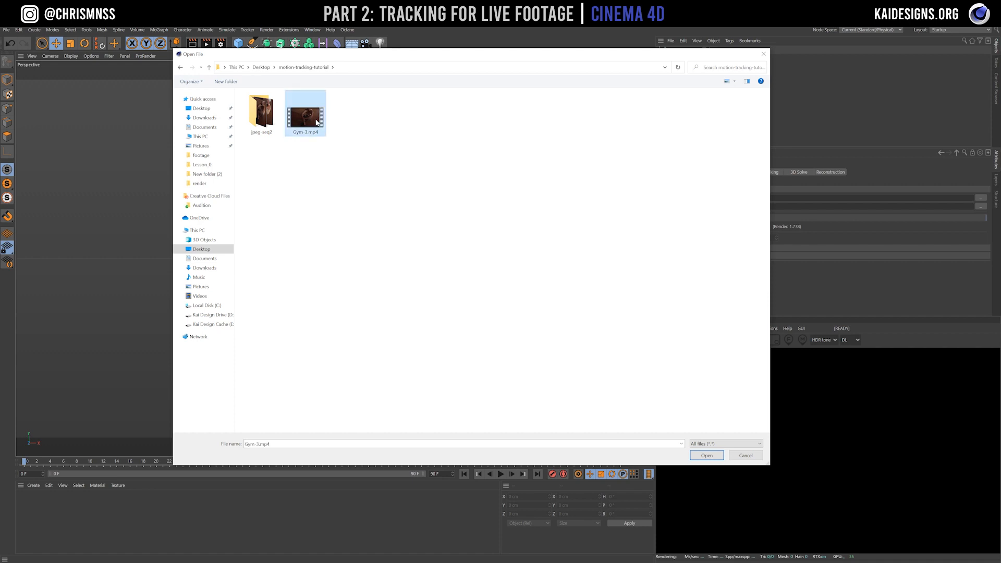
pyautogui.click(707, 456)
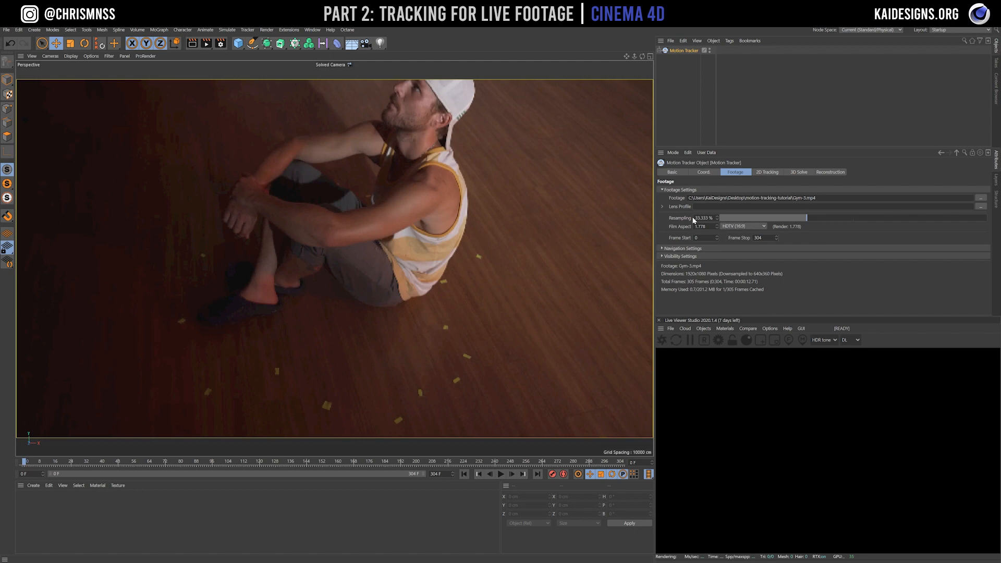
# Raise the footage resampling to 100%
pyautogui.moveTo(710, 218); pyautogui.dragTo(688, 220)
pyautogui.click(708, 218)
pyautogui.moveTo(807, 219); pyautogui.dragTo(989, 219)
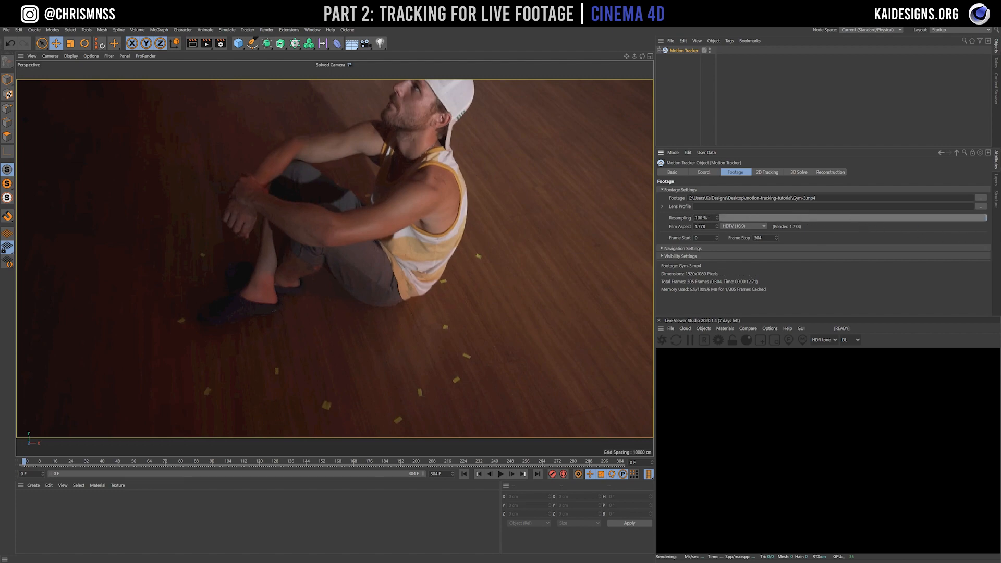
# Set the default pattern size for 2D tracking to 25
pyautogui.click(765, 173)
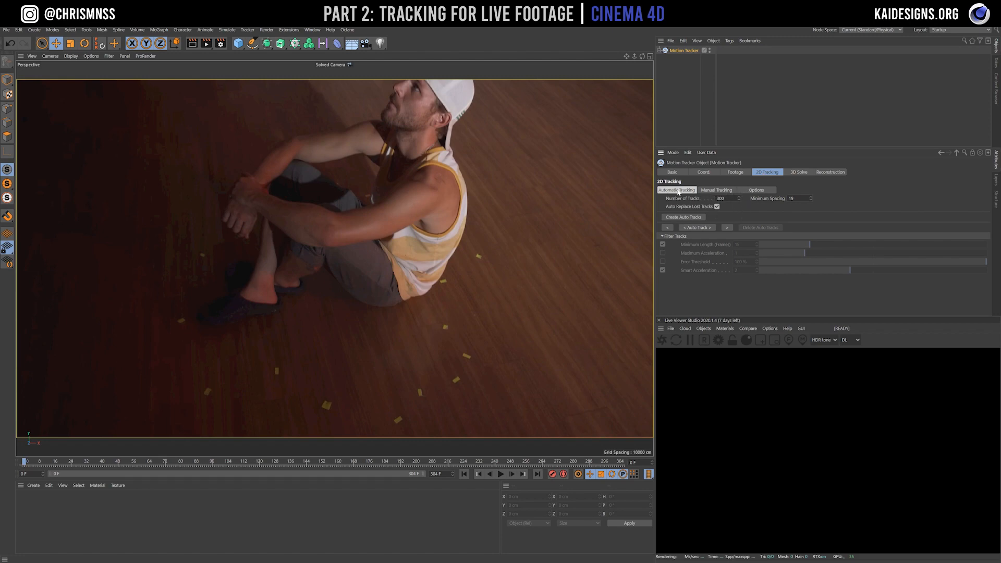
pyautogui.click(758, 190)
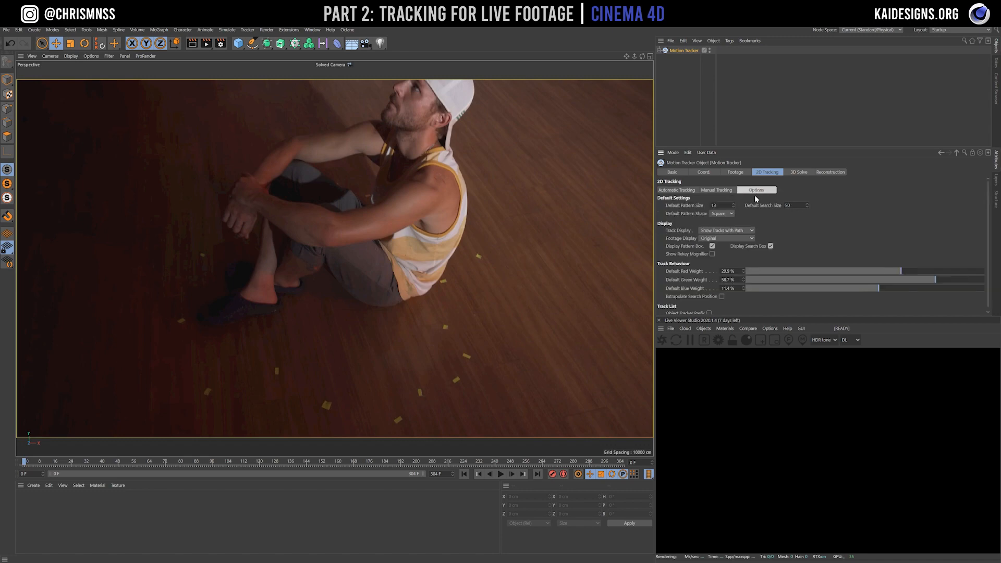
pyautogui.click(714, 205)
pyautogui.write('25')
pyautogui.scroll(-1, 824, 232)
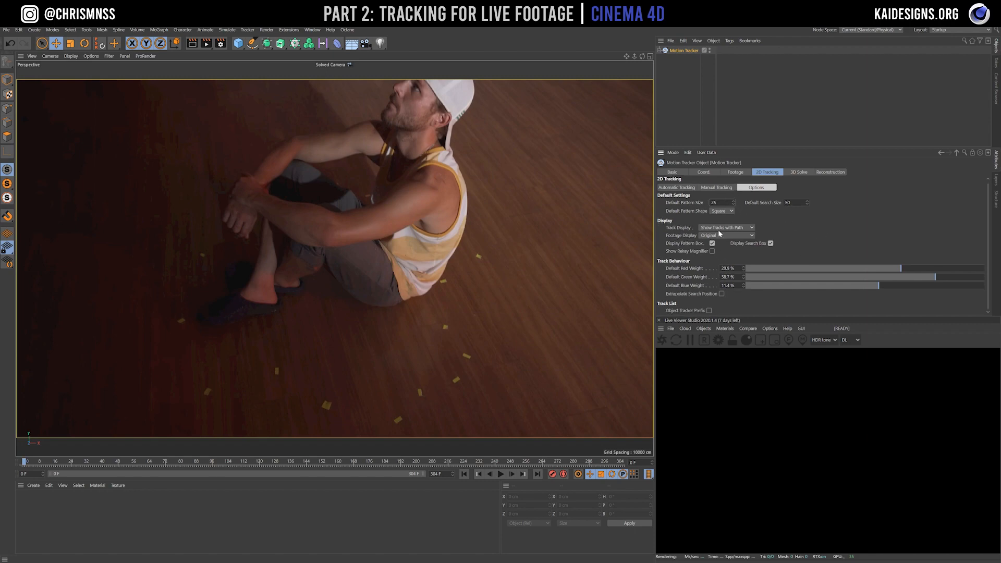
# Set the number of automatic tracks to 500 and run the auto track on the footage
pyautogui.click(712, 188)
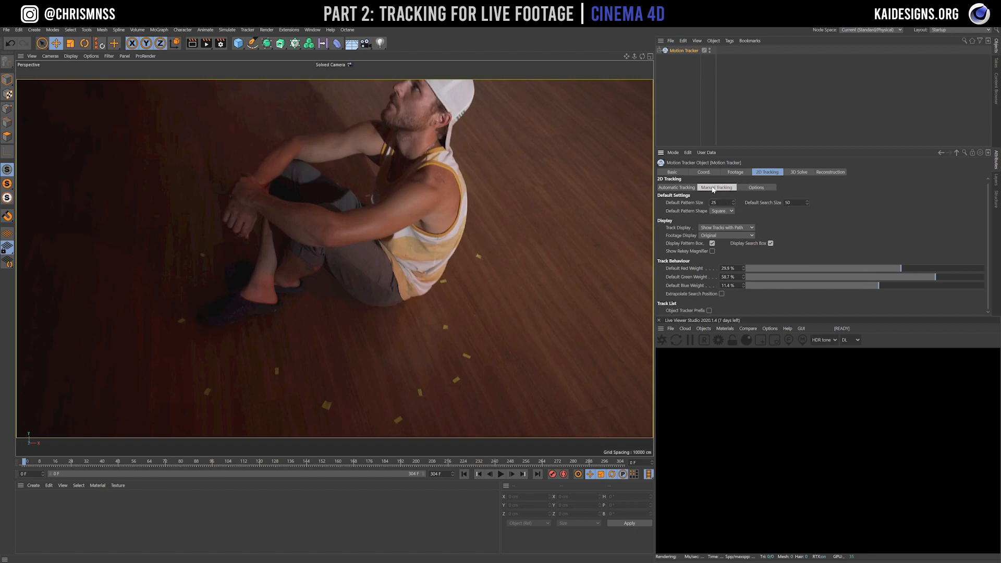
pyautogui.click(681, 190)
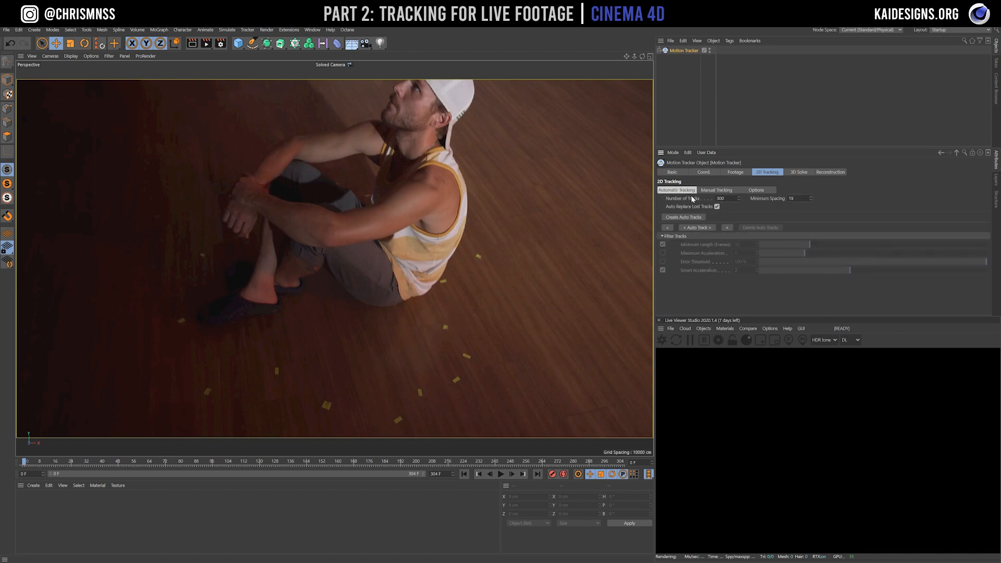
pyautogui.moveTo(725, 198); pyautogui.dragTo(705, 201)
pyautogui.write('500')
pyautogui.click(718, 198)
pyautogui.click(697, 228)
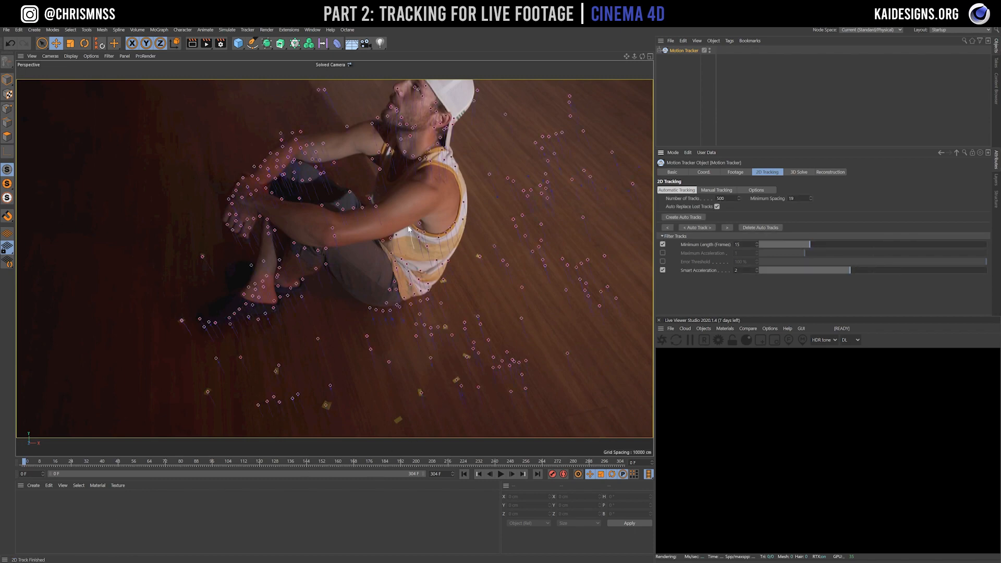
# Enable the Error Threshold filter for the automatic tracks with a value of 30%
pyautogui.moveTo(23, 462)
pyautogui.mouseDown()
pyautogui.moveTo(425, 485)
pyautogui.moveTo(361, 475)
pyautogui.moveTo(128, 468)
pyautogui.moveTo(373, 476)
pyautogui.moveTo(21, 474)
pyautogui.mouseUp()
pyautogui.click(663, 262)
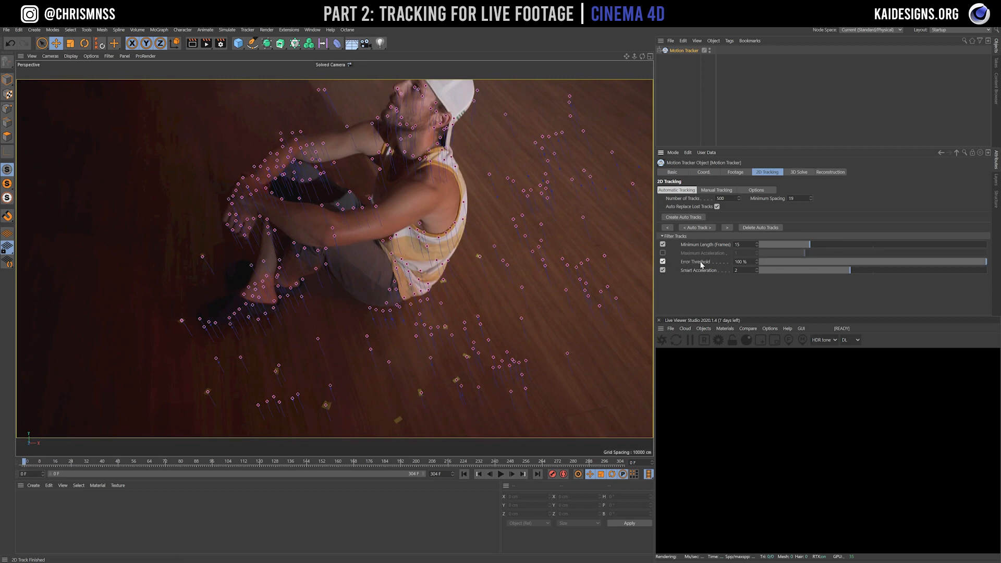
pyautogui.moveTo(742, 262); pyautogui.dragTo(727, 264)
pyautogui.write('30')
pyautogui.press('Return')
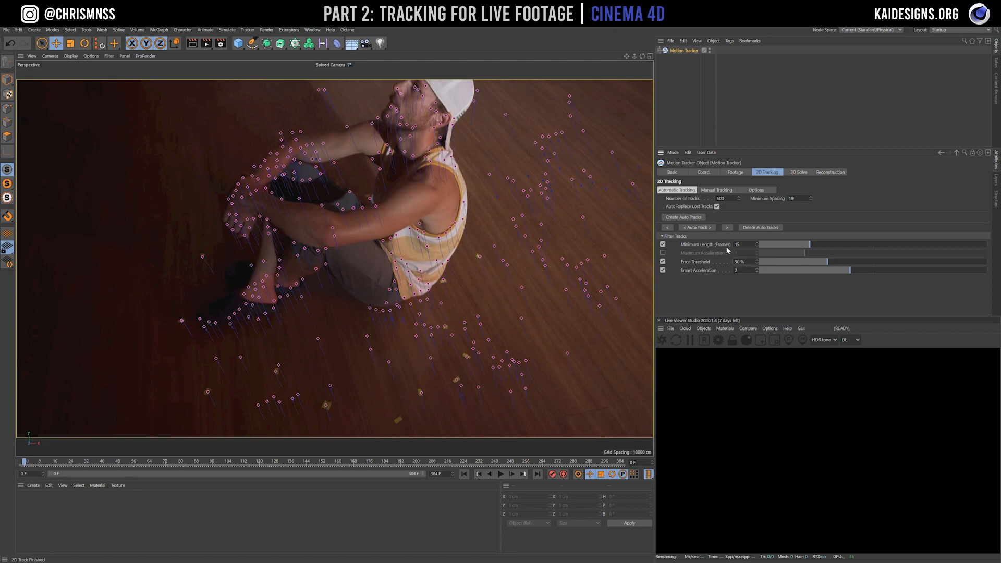
# Tighten the track filter's Error Threshold to 15%
pyautogui.moveTo(31, 462)
pyautogui.mouseDown()
pyautogui.moveTo(228, 468)
pyautogui.moveTo(23, 472)
pyautogui.mouseUp()
pyautogui.click(735, 261)
pyautogui.write('15')
pyautogui.press('Return')
pyautogui.moveTo(29, 464)
pyautogui.mouseDown()
pyautogui.moveTo(400, 492)
pyautogui.moveTo(22, 475)
pyautogui.mouseUp()
# Create additional auto tracks at intervals of roughly 25 to 30 frames along the timeline up to frame 304, and return to frame 0
pyautogui.click(687, 228)
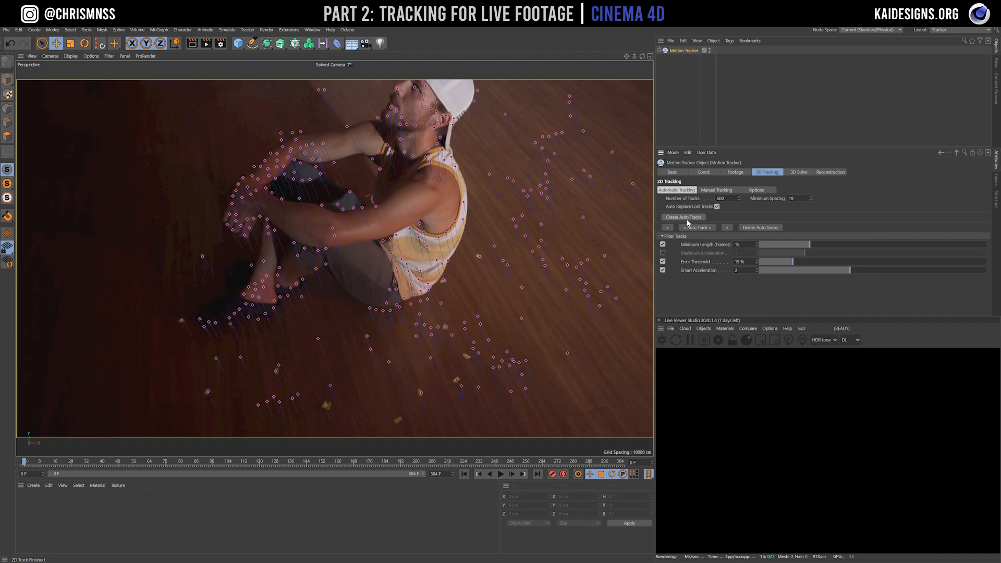
pyautogui.click(73, 463)
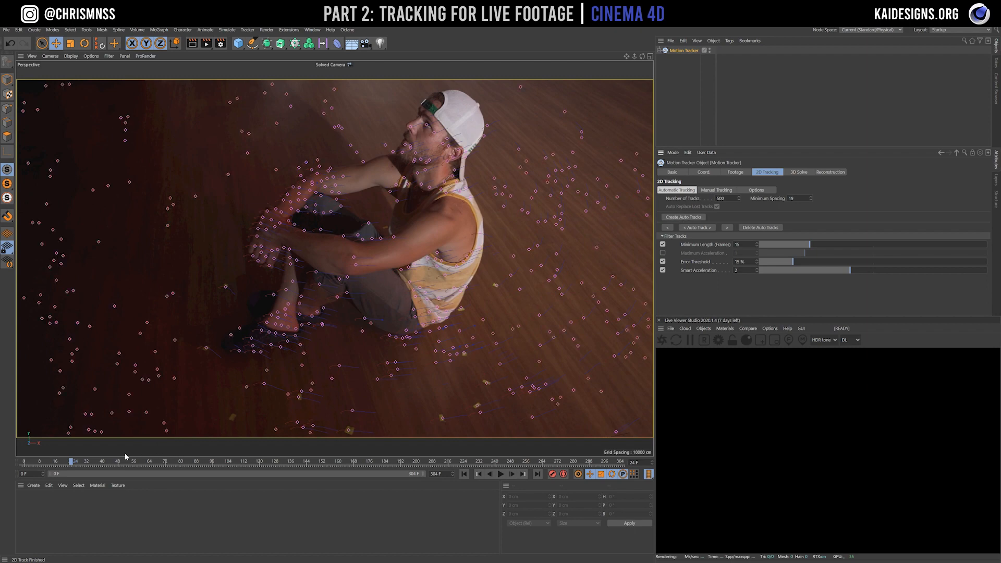
pyautogui.moveTo(74, 462); pyautogui.dragTo(118, 464)
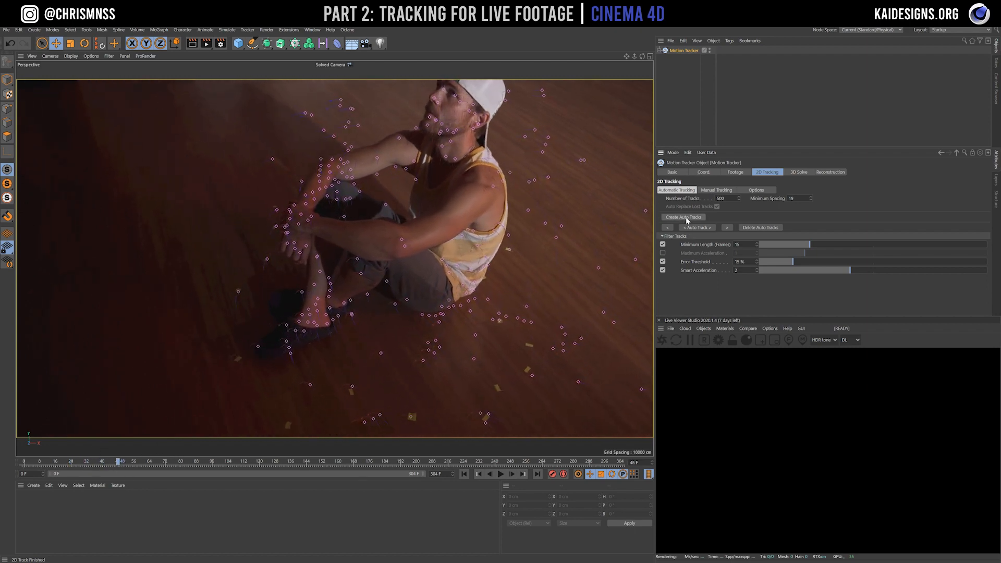
pyautogui.moveTo(152, 463); pyautogui.dragTo(181, 463)
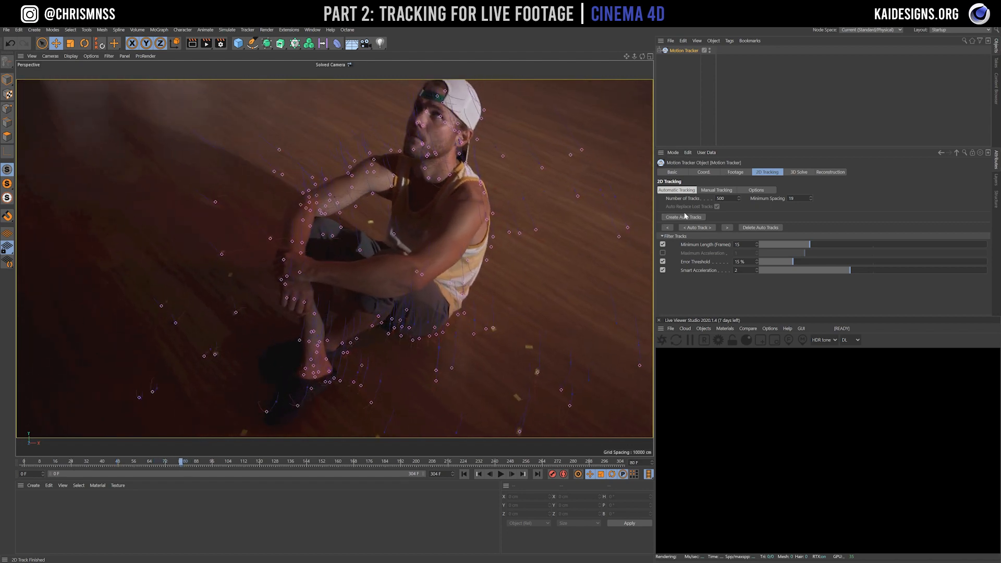
pyautogui.click(228, 463)
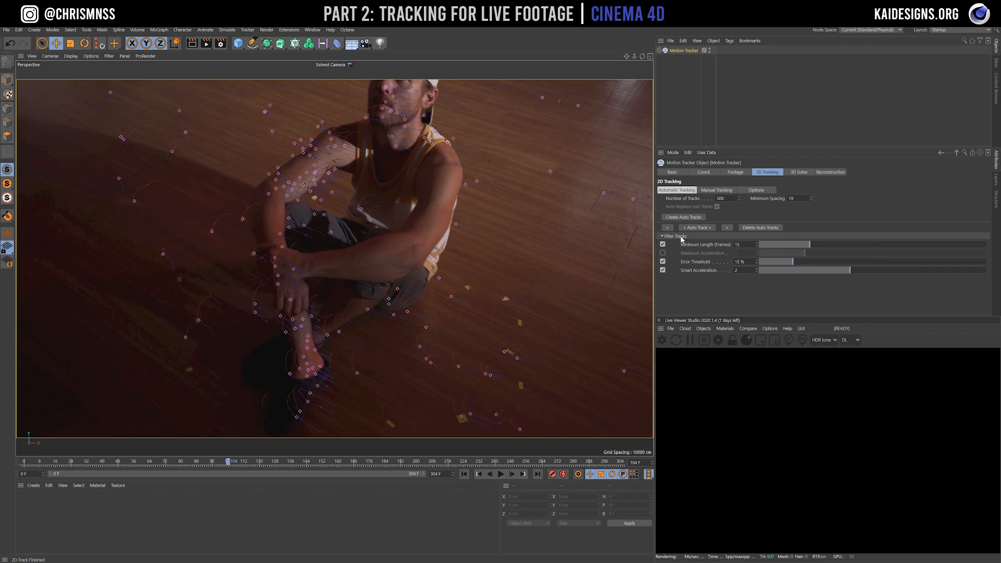
pyautogui.click(287, 462)
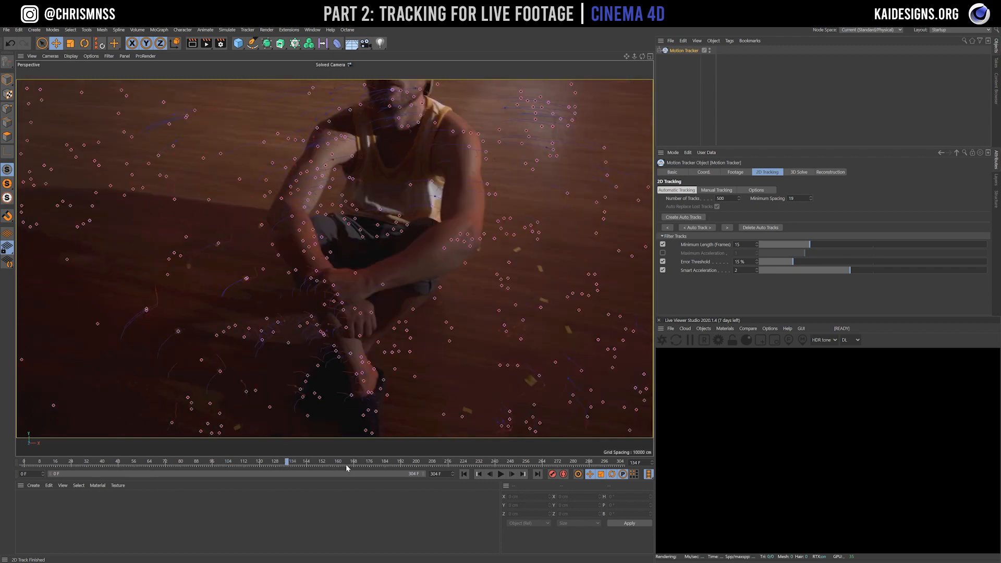
pyautogui.click(340, 464)
pyautogui.moveTo(389, 464); pyautogui.dragTo(431, 463)
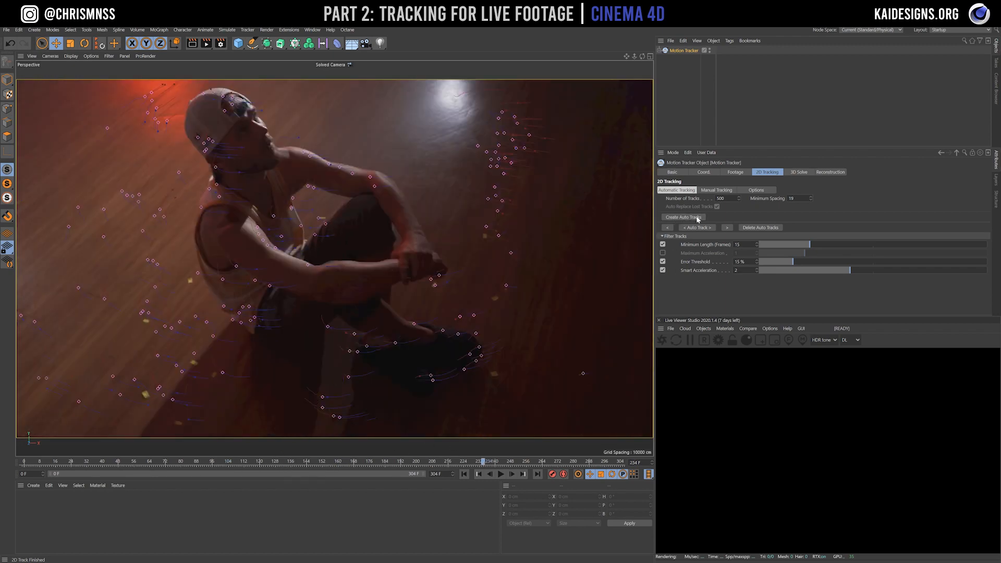
pyautogui.click(697, 217)
pyautogui.click(525, 462)
pyautogui.click(699, 217)
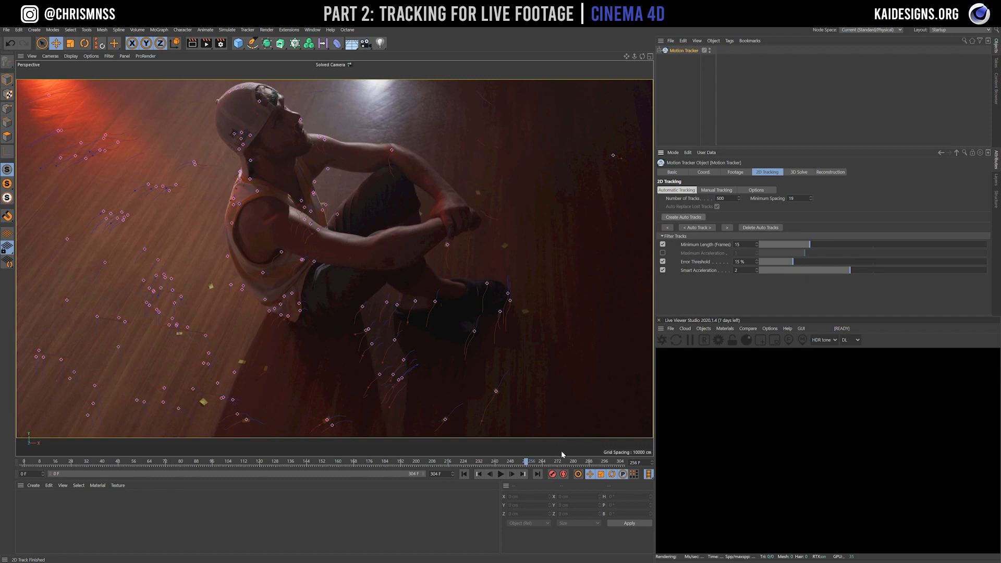
pyautogui.click(572, 462)
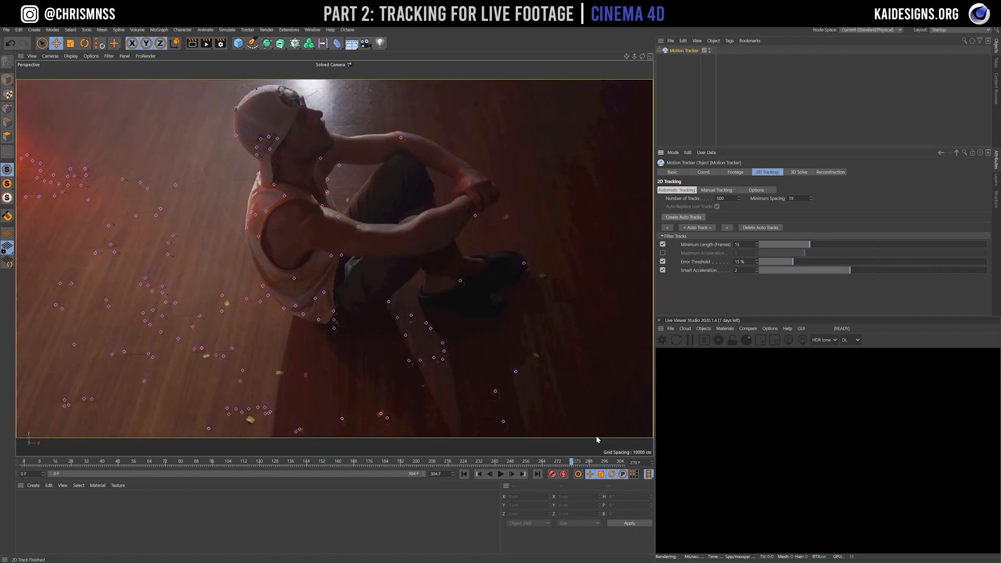
pyautogui.click(608, 462)
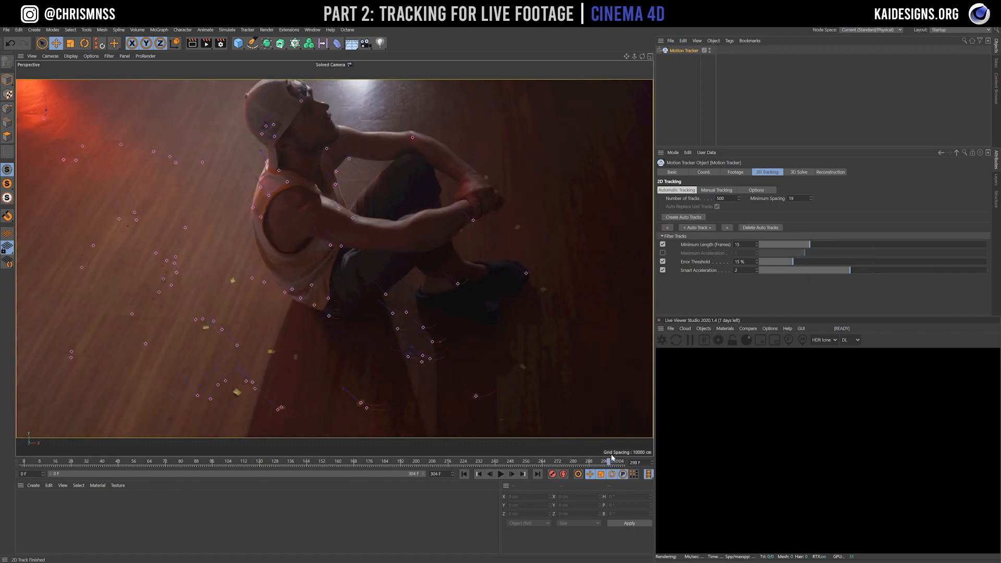
pyautogui.moveTo(612, 461); pyautogui.dragTo(621, 461)
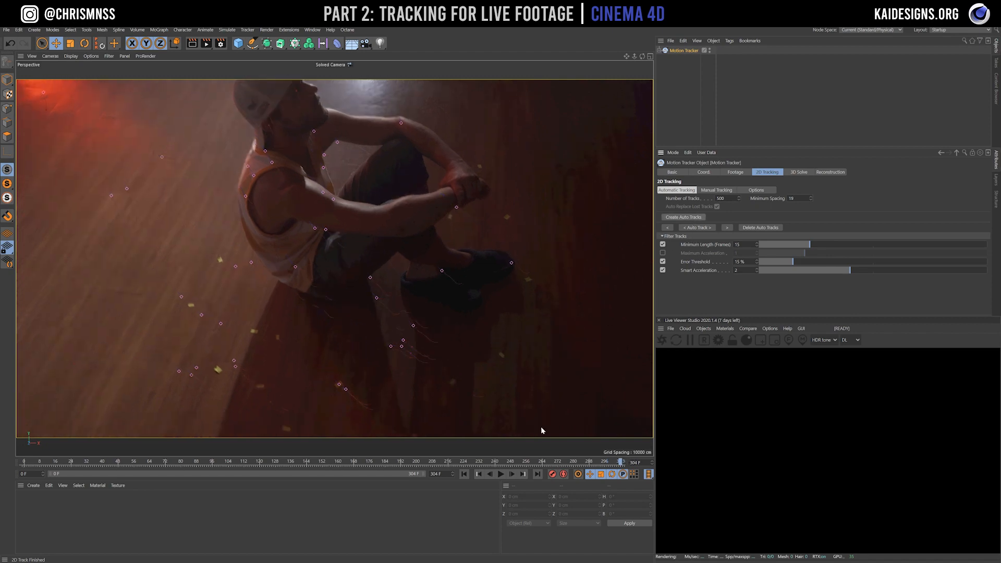
pyautogui.click(619, 461)
pyautogui.moveTo(621, 463); pyautogui.dragTo(344, 479)
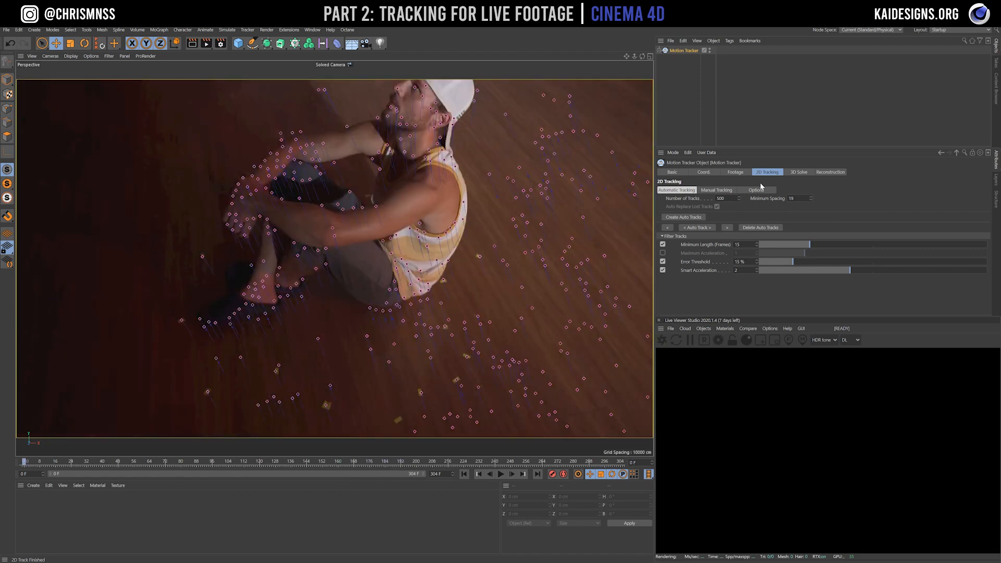
# Run the 3D solver on the tracked footage and expand the Motion Tracker's hierarchy
pyautogui.click(794, 173)
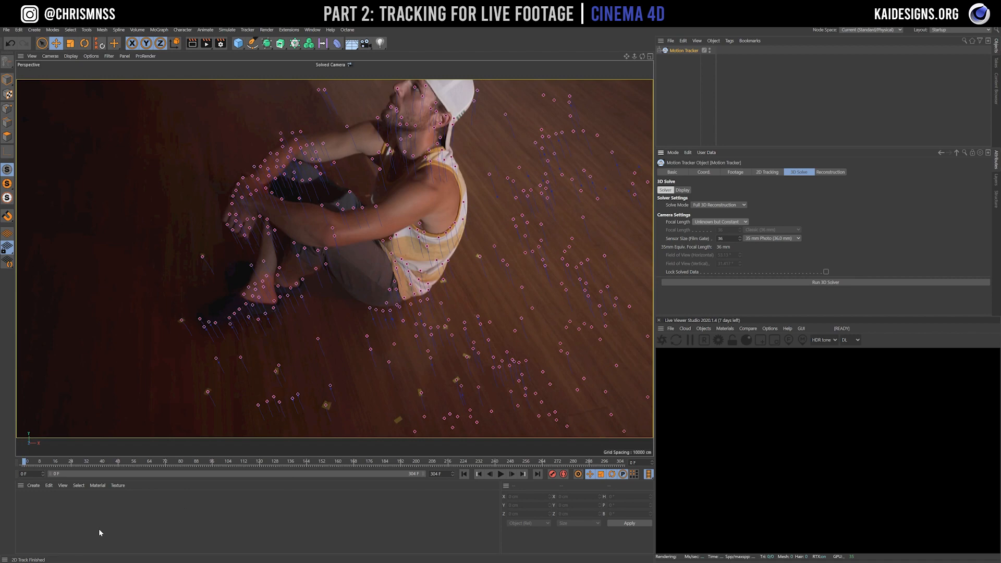
pyautogui.click(811, 283)
pyautogui.click(659, 51)
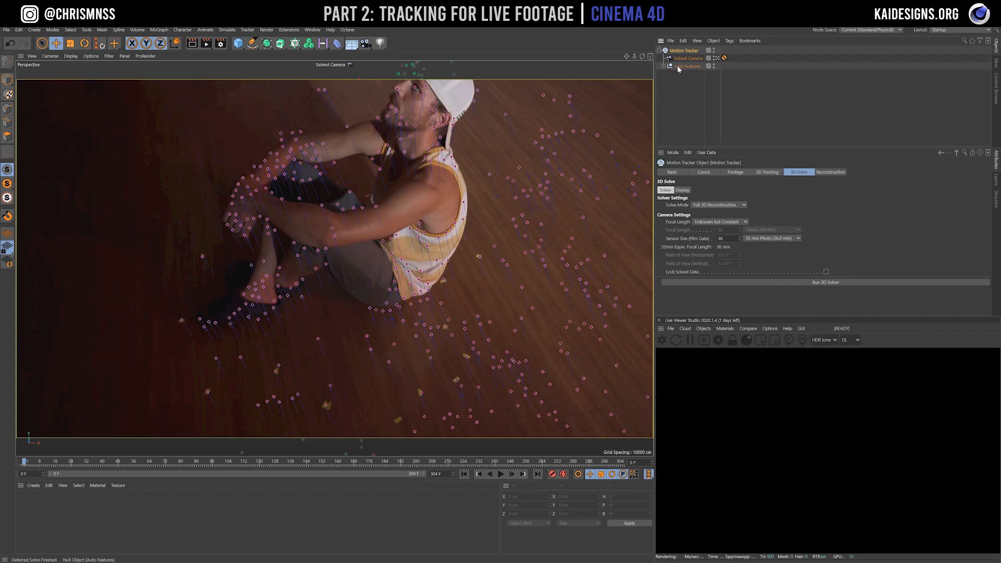
# Expand Auto Features to look through the list of automatic track nulls, and collapse the group again
pyautogui.click(664, 66)
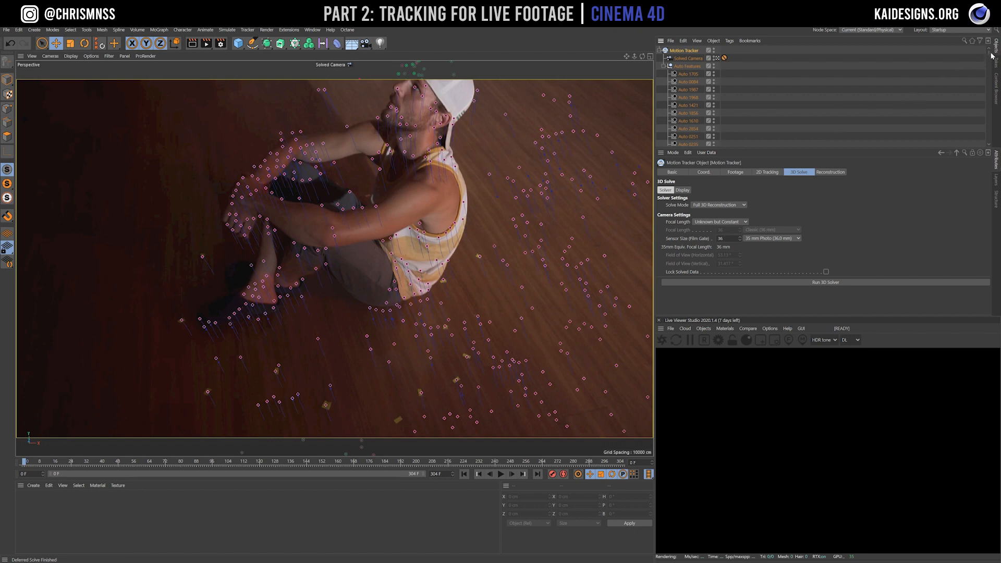
pyautogui.moveTo(989, 57)
pyautogui.mouseDown()
pyautogui.moveTo(993, 145)
pyautogui.moveTo(994, 54)
pyautogui.mouseUp()
pyautogui.click(664, 66)
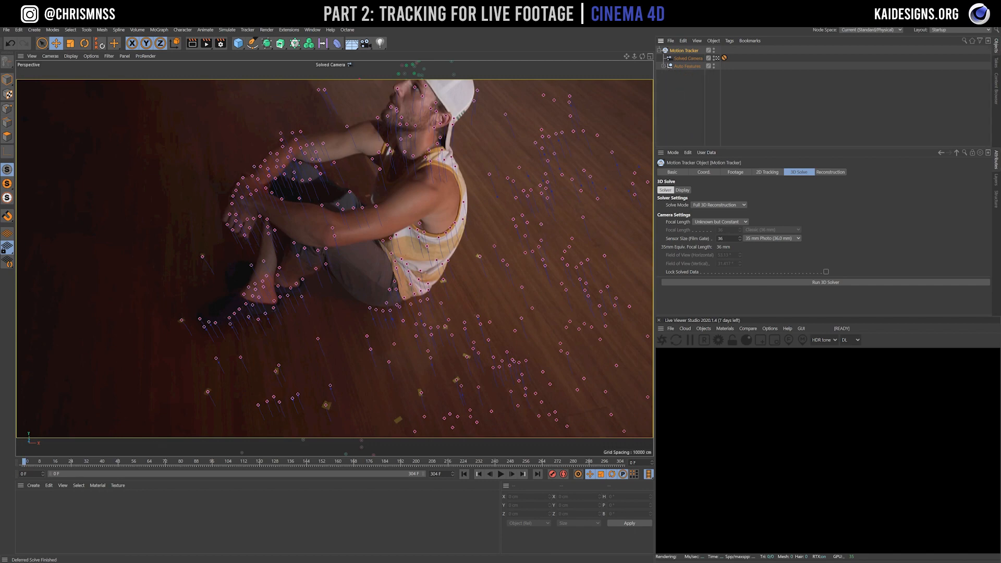
# Deselect the Motion Tracker and scrub the footage to frame 37 to check how the solved feature points follow the scene
pyautogui.moveTo(22, 465)
pyautogui.mouseDown()
pyautogui.moveTo(265, 474)
pyautogui.moveTo(24, 466)
pyautogui.mouseUp()
pyautogui.click(676, 88)
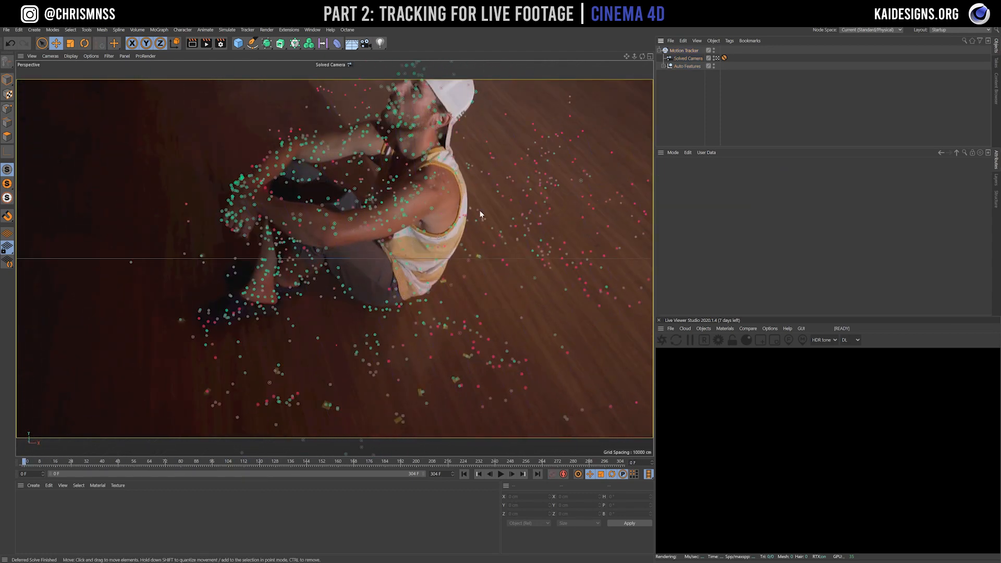
pyautogui.moveTo(24, 463); pyautogui.dragTo(21, 433)
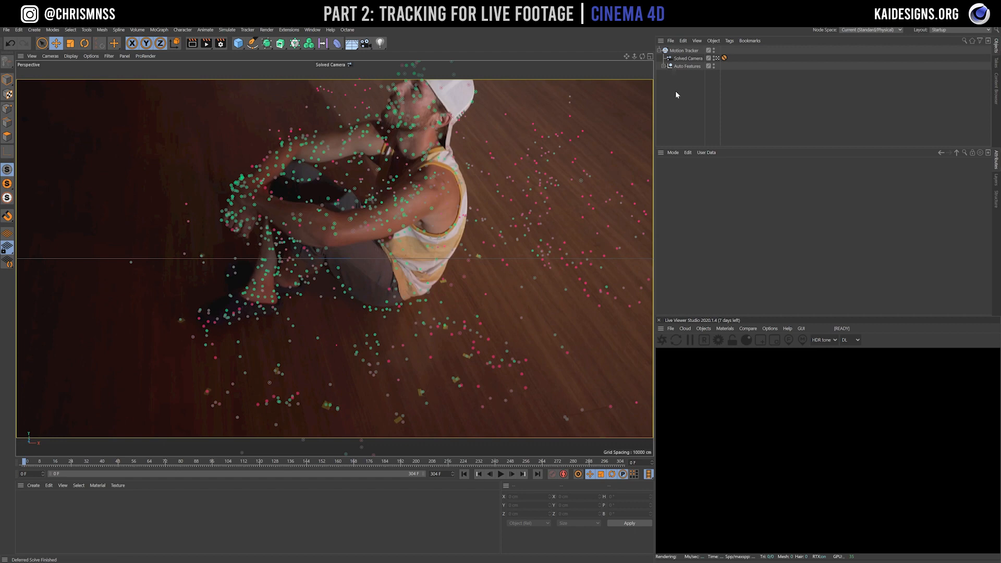
pyautogui.moveTo(104, 468)
pyautogui.mouseDown()
pyautogui.moveTo(170, 468)
pyautogui.moveTo(97, 463)
pyautogui.mouseUp()
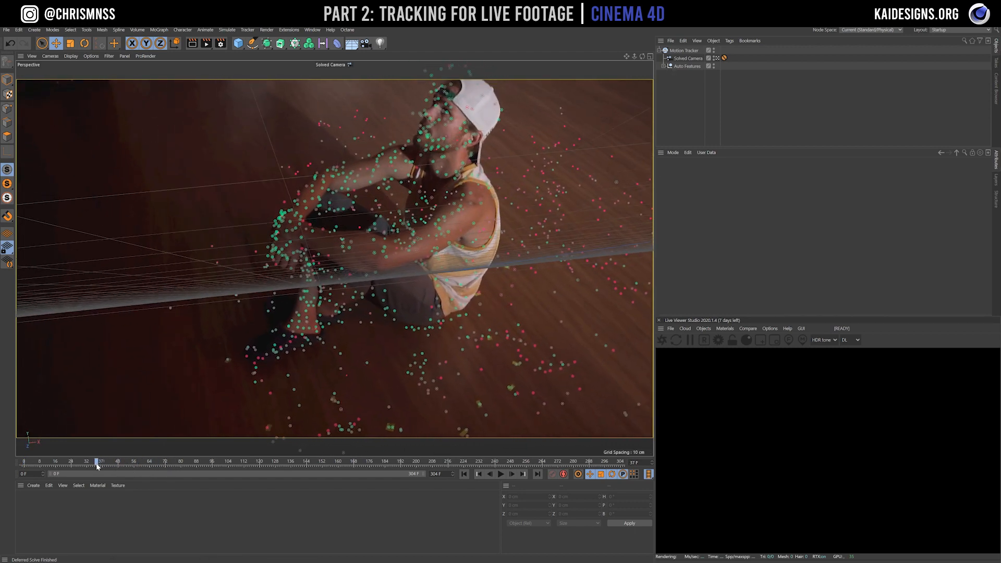
# Examine the solved camera and feature points from around the scene in the default camera view, and return to the Solved Camera view
pyautogui.click(717, 58)
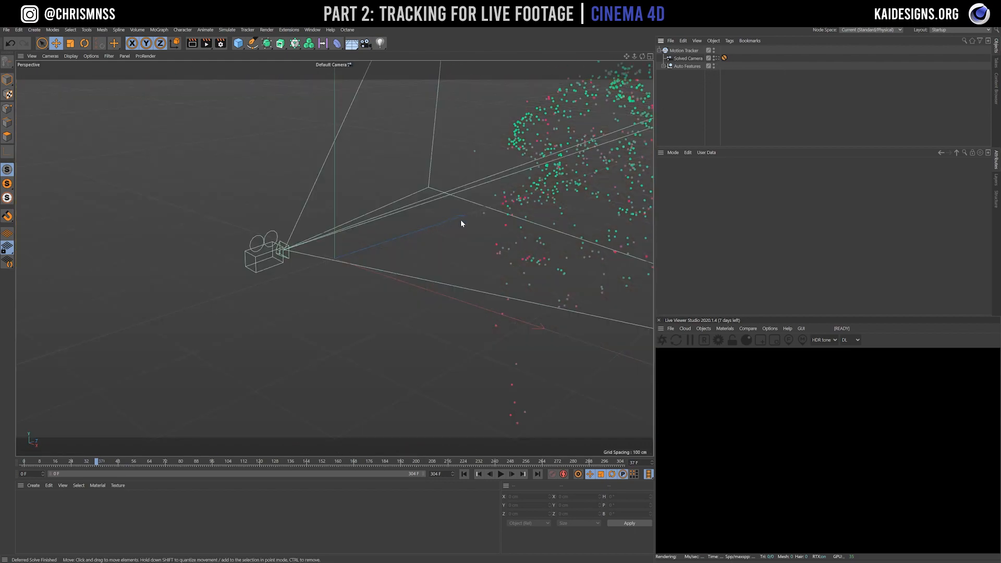
pyautogui.keyDown('alt'); pyautogui.moveTo(461, 223); pyautogui.dragTo(249, 229); pyautogui.keyUp('alt')
pyautogui.keyDown('alt'); pyautogui.moveTo(304, 291); pyautogui.dragTo(307, 241); pyautogui.keyUp('alt')
pyautogui.keyDown('alt'); pyautogui.moveTo(461, 275); pyautogui.dragTo(339, 235); pyautogui.keyUp('alt')
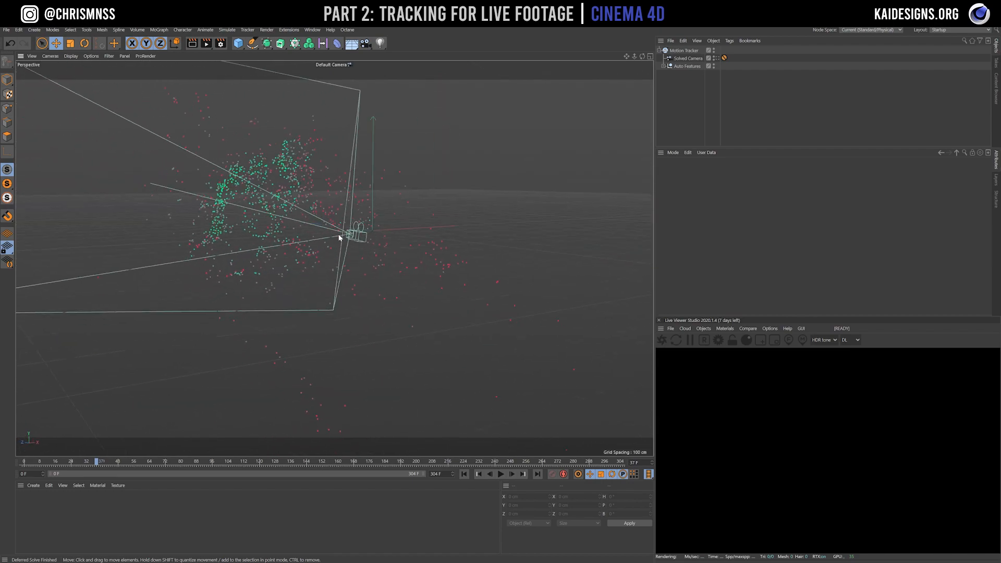
pyautogui.click(717, 58)
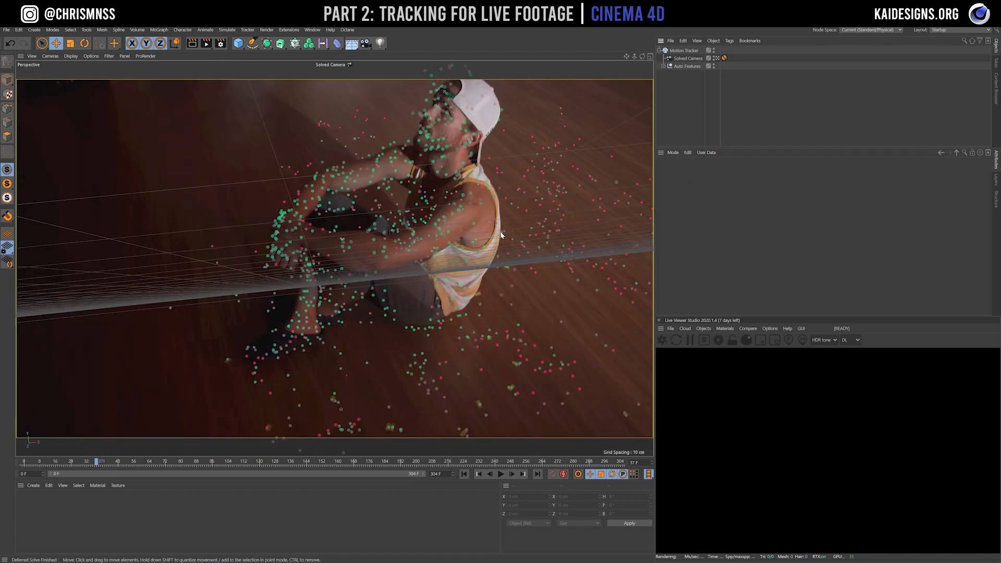
# Try adding a default cube to check its placement against the solved camera and feature points, and delete it
pyautogui.click(238, 43)
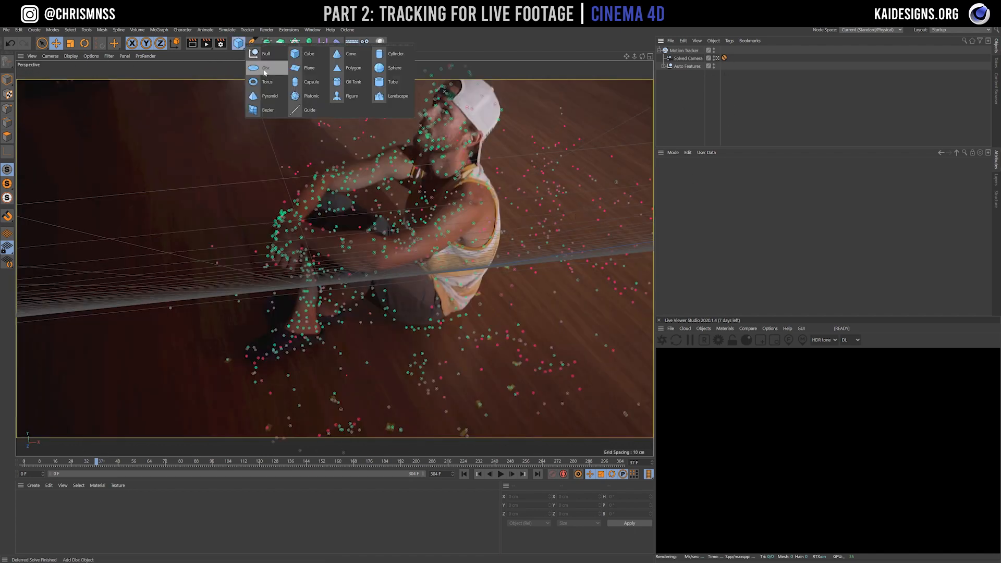
pyautogui.click(307, 54)
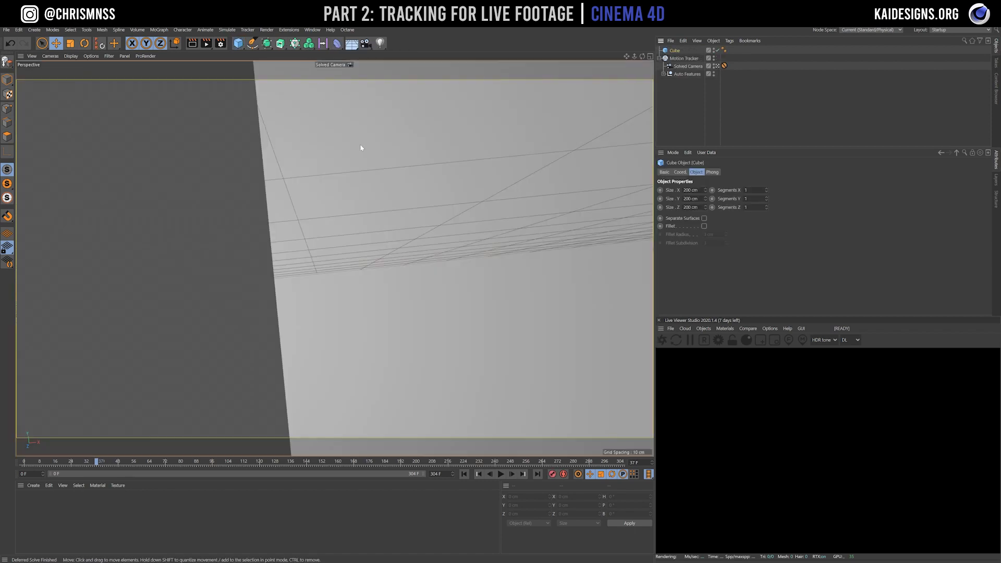
pyautogui.click(717, 65)
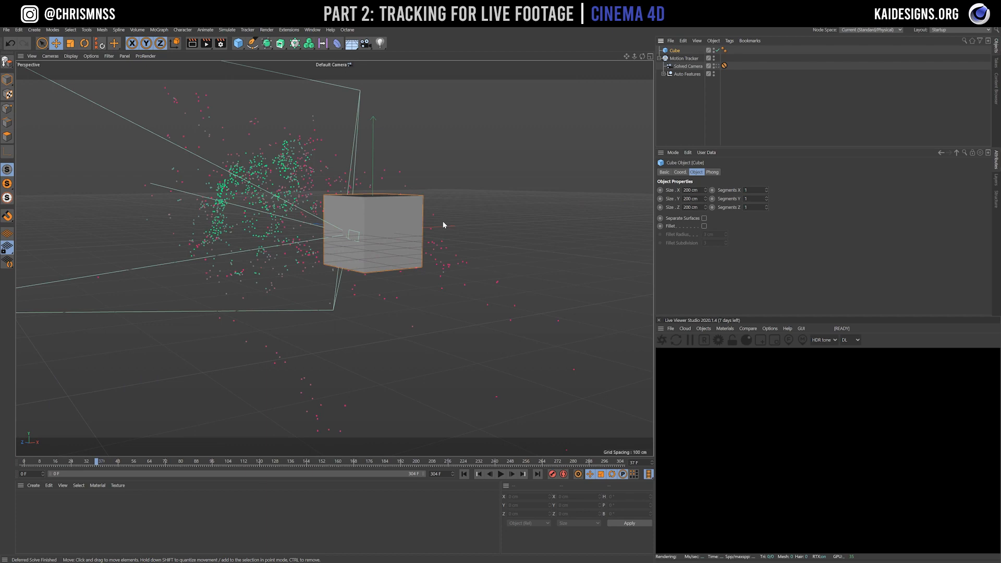
pyautogui.keyDown('alt'); pyautogui.moveTo(443, 224); pyautogui.dragTo(522, 233); pyautogui.keyUp('alt')
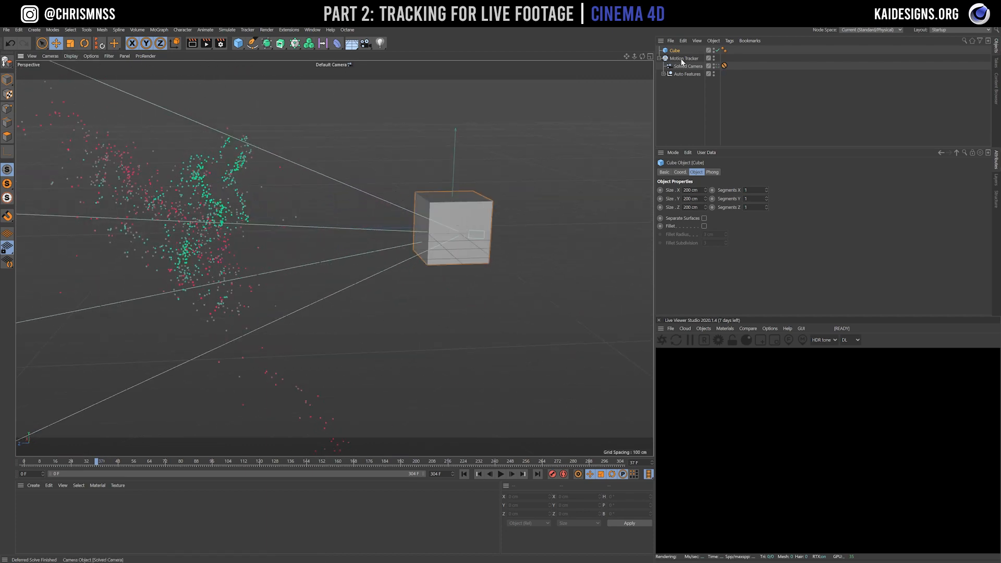
pyautogui.press('Delete')
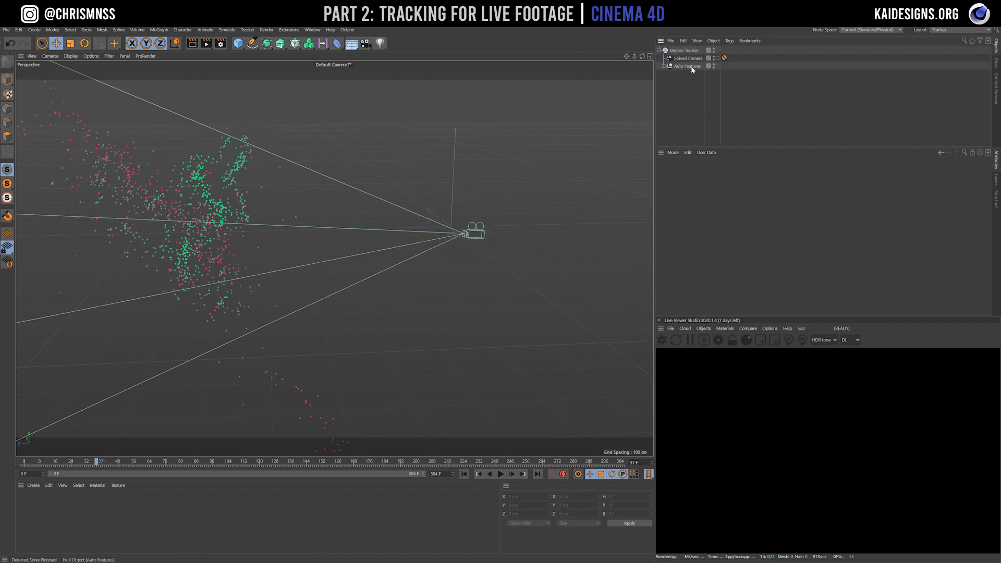
pyautogui.click(717, 57)
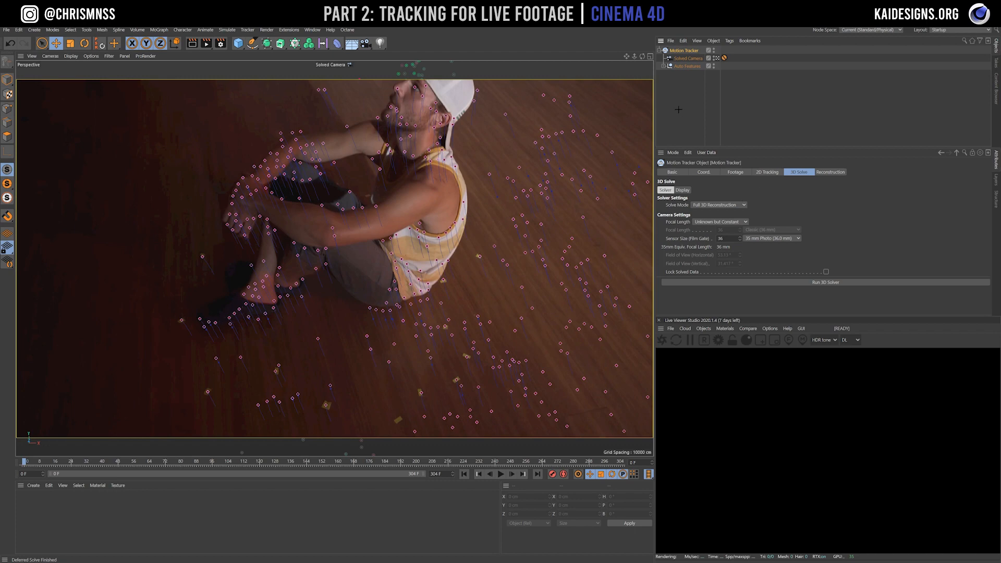
# Generate a point cloud from the Motion Tracker's Reconstruction settings using the Custom preset
pyautogui.click(681, 133)
pyautogui.click(683, 51)
pyautogui.click(826, 272)
pyautogui.click(829, 172)
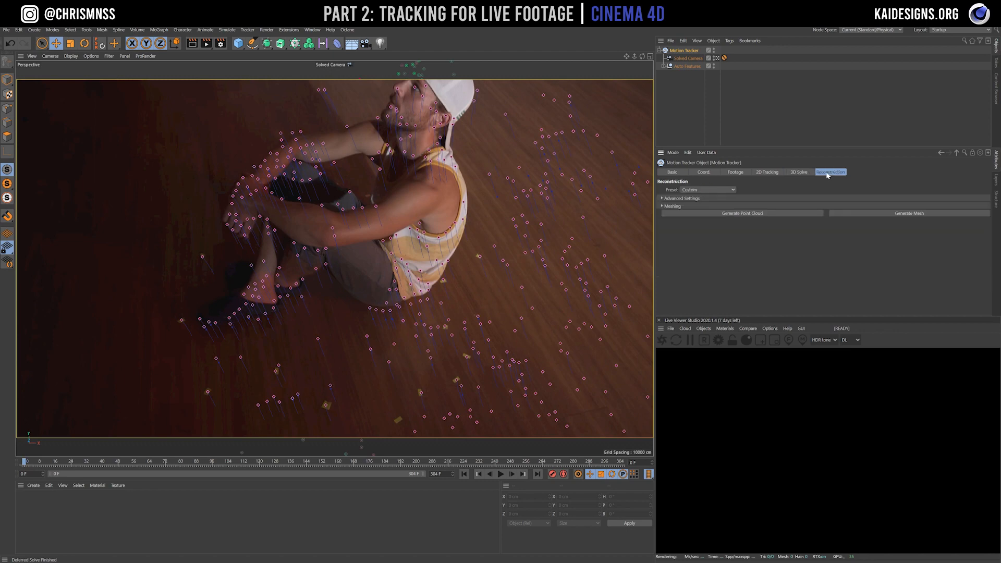
pyautogui.click(662, 206)
pyautogui.click(662, 199)
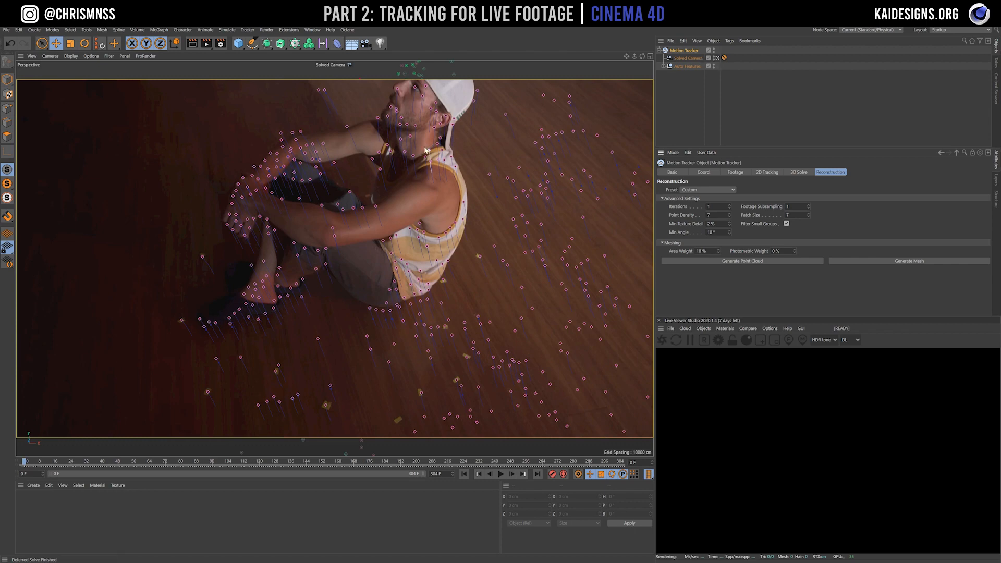
pyautogui.click(741, 262)
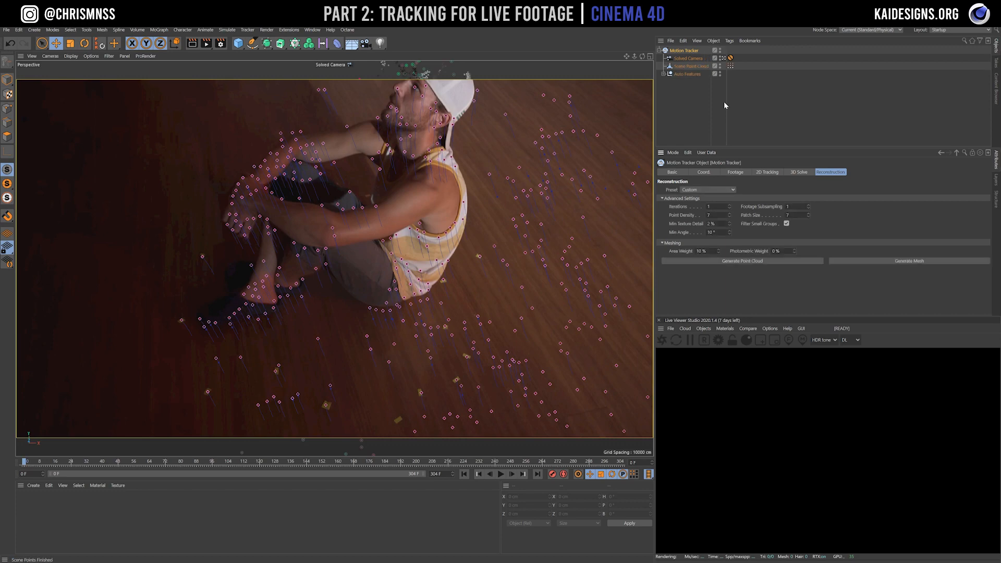
# Examine the generated scene point cloud from outside the solved camera, and return to the Solved Camera view
pyautogui.click(695, 110)
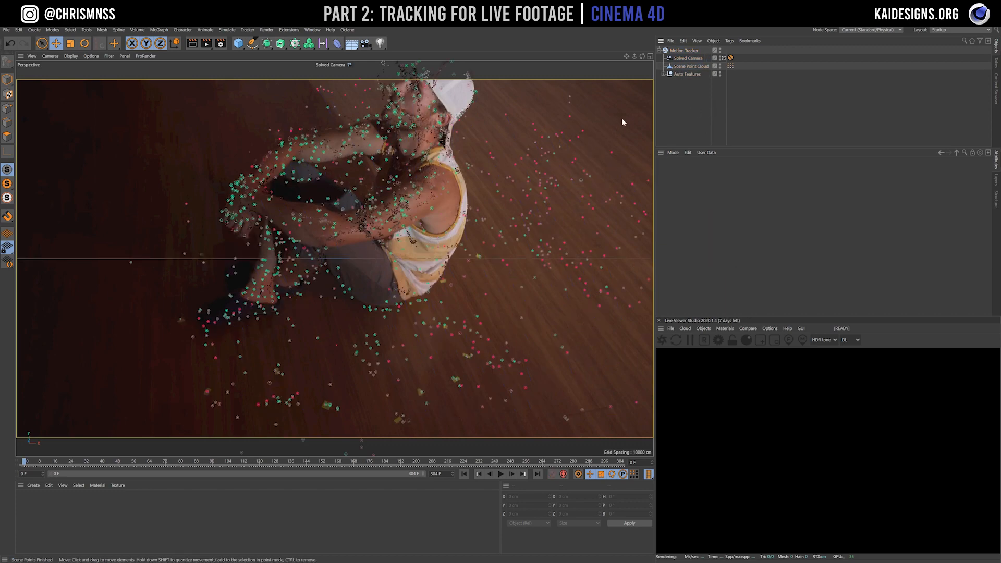
pyautogui.click(724, 58)
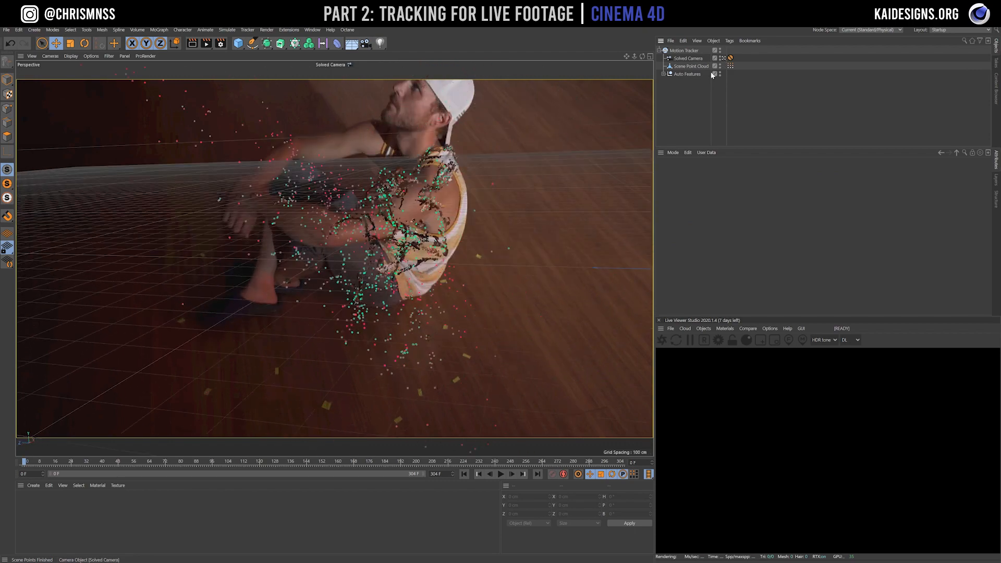
pyautogui.keyDown('alt'); pyautogui.moveTo(326, 233); pyautogui.dragTo(301, 222); pyautogui.keyUp('alt')
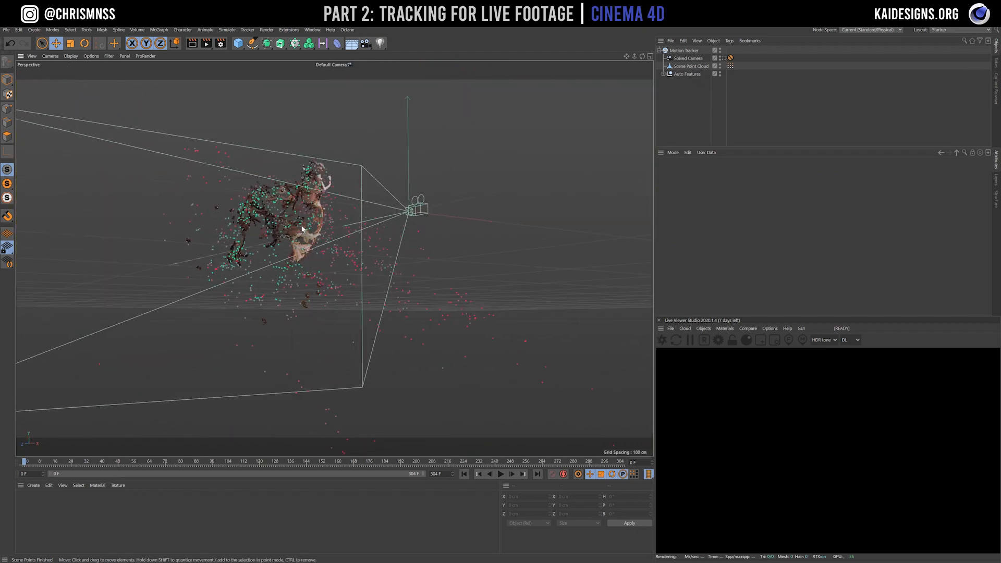
pyautogui.keyDown('alt'); pyautogui.moveTo(301, 223); pyautogui.dragTo(336, 249, button='right'); pyautogui.keyUp('alt')
pyautogui.keyDown('alt'); pyautogui.moveTo(336, 249); pyautogui.dragTo(490, 273); pyautogui.keyUp('alt')
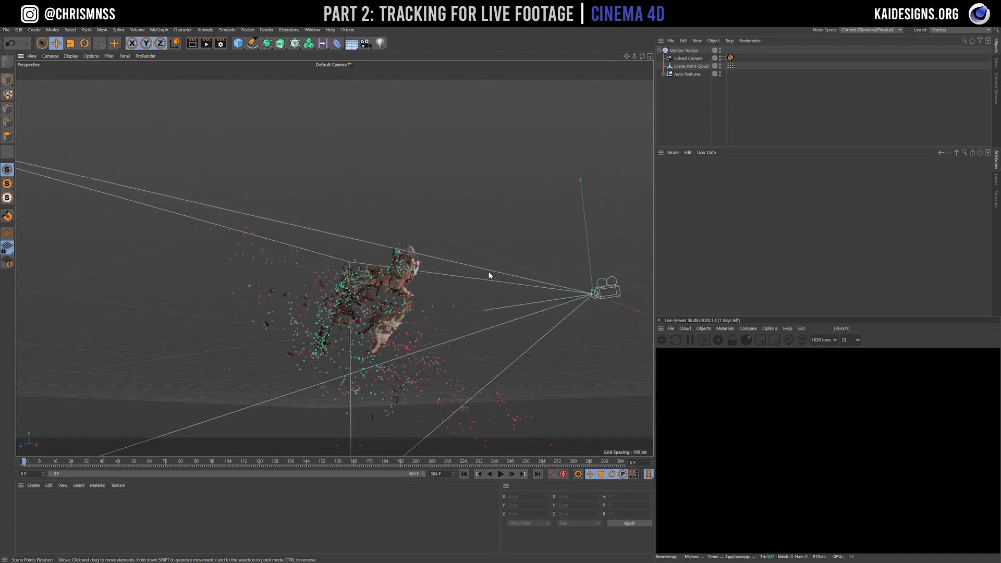
pyautogui.click(724, 59)
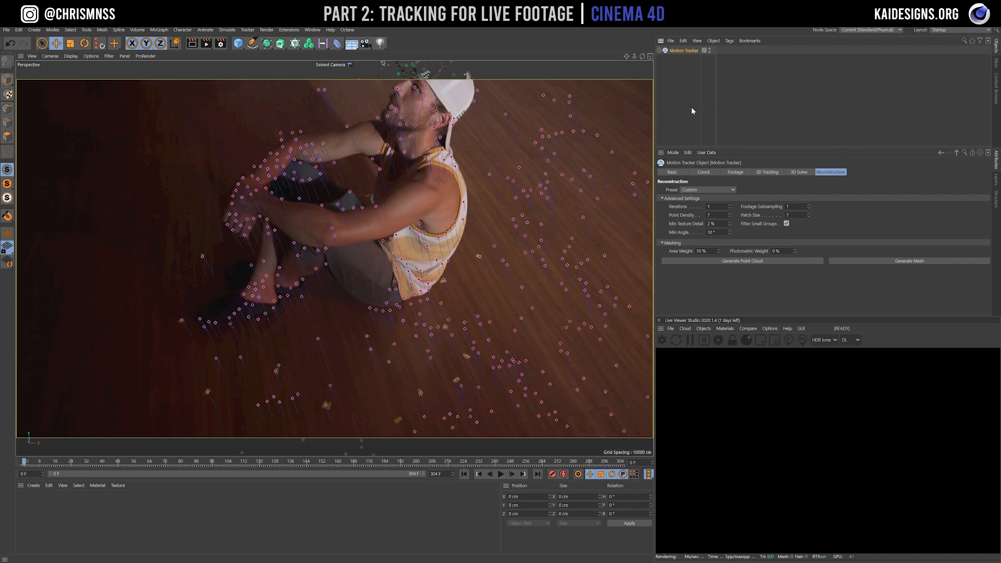
# Add a Position Constraint tag to the Motion Tracker and target it to a tracked floor feature just behind the seated man
pyautogui.rightClick(685, 54)
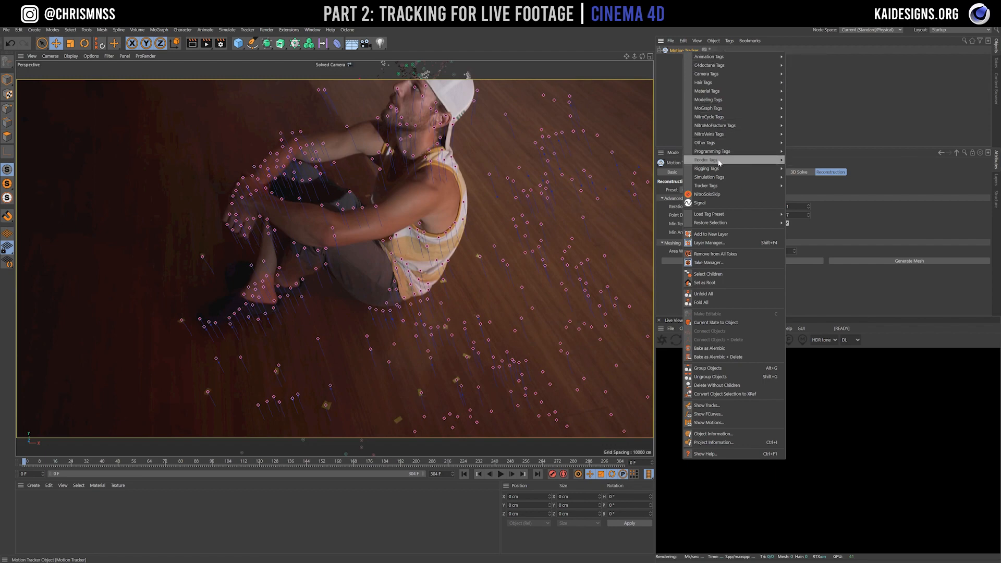
pyautogui.moveTo(718, 187)
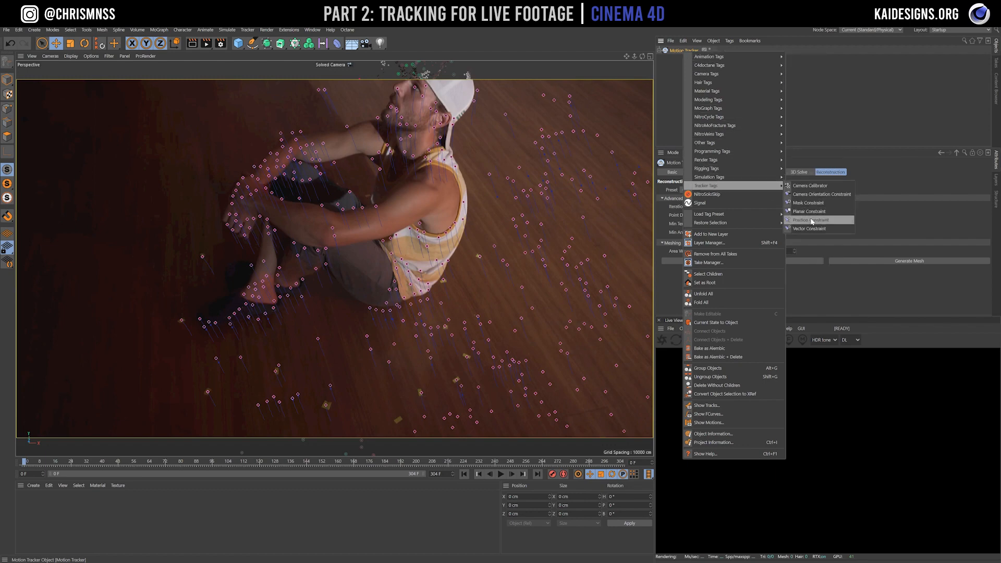
pyautogui.click(812, 220)
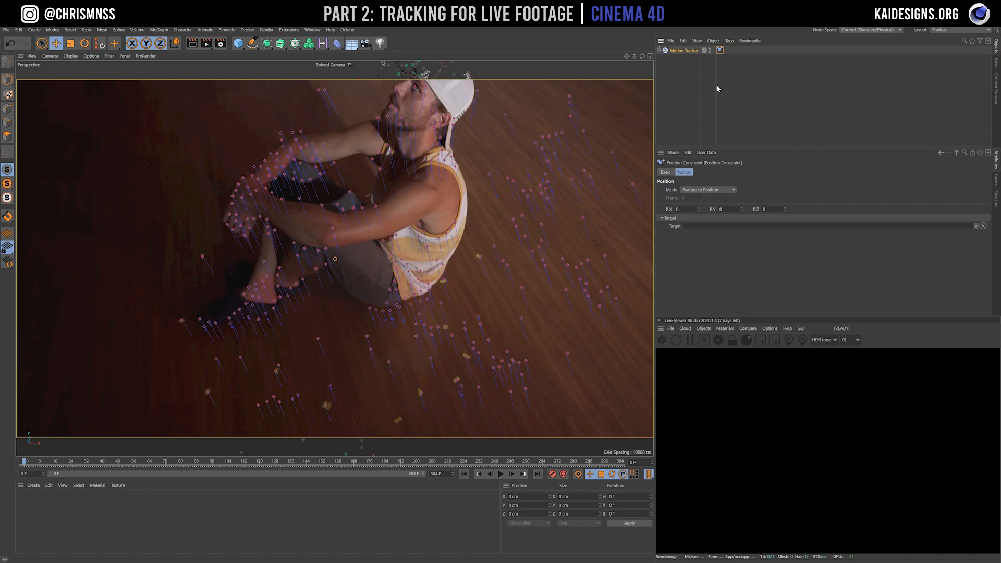
pyautogui.click(685, 70)
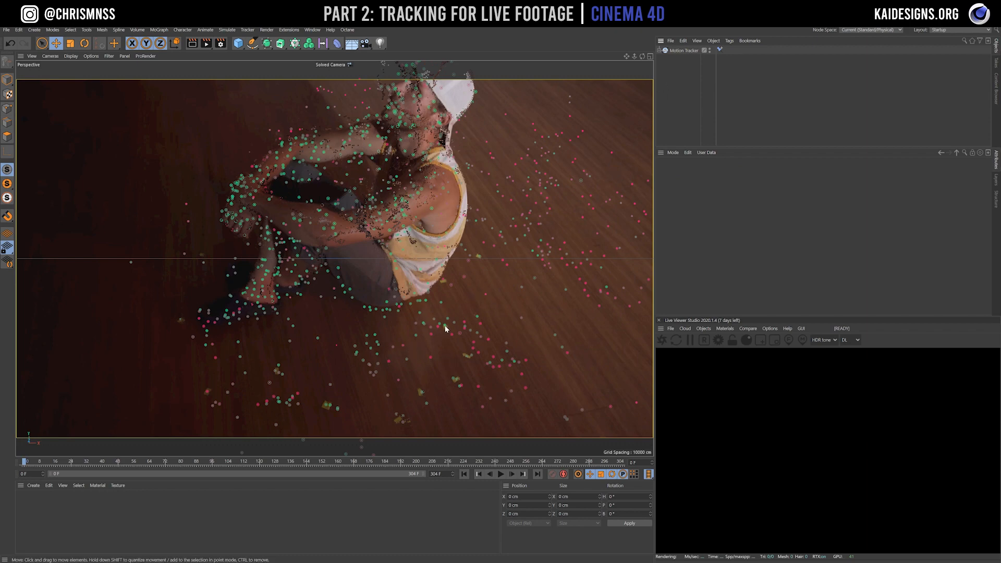
pyautogui.click(720, 51)
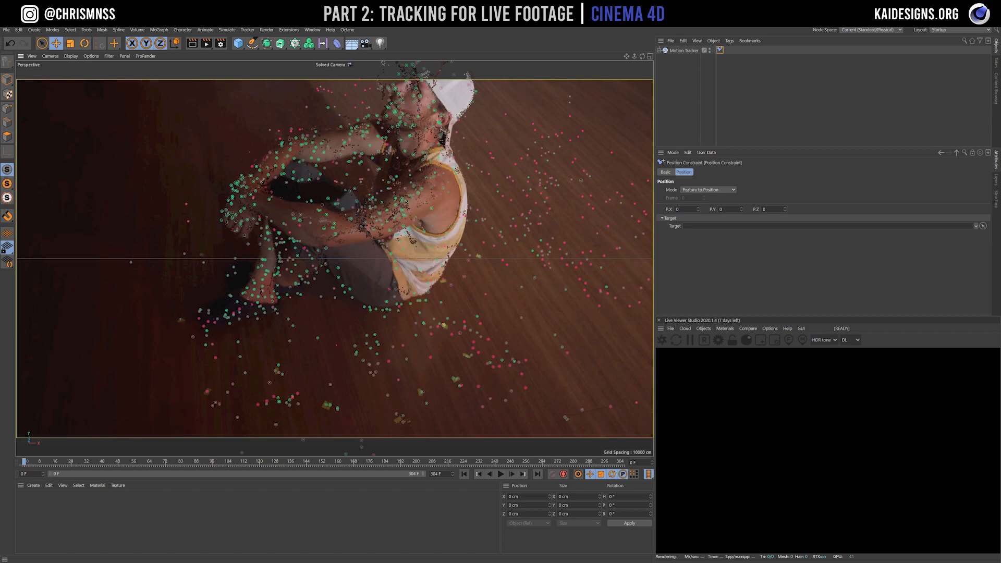
pyautogui.click(446, 326)
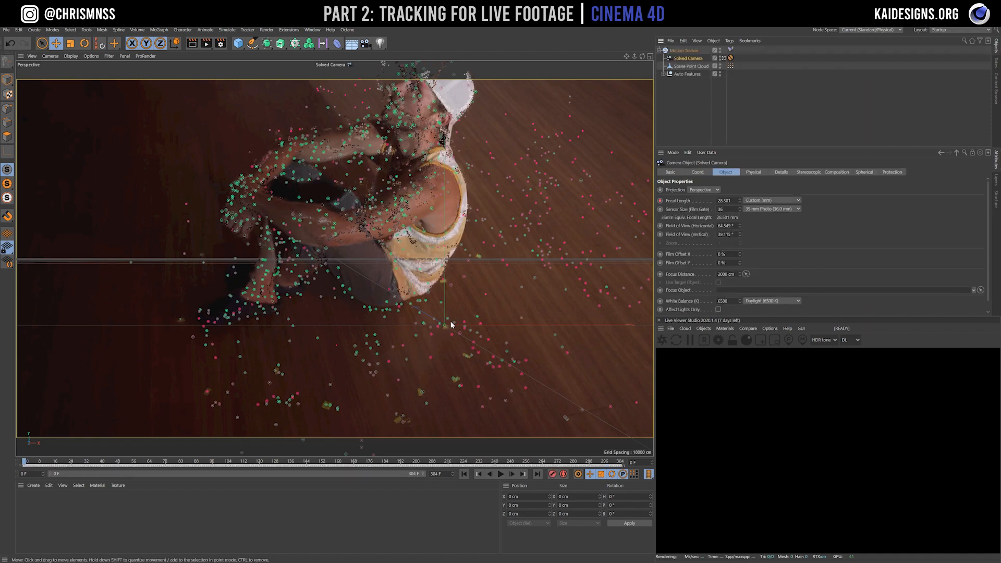
# Add a Vector Constraint tag to the Motion Tracker
pyautogui.keyDown('ctrl'); pyautogui.click(689, 57); pyautogui.keyUp('ctrl')
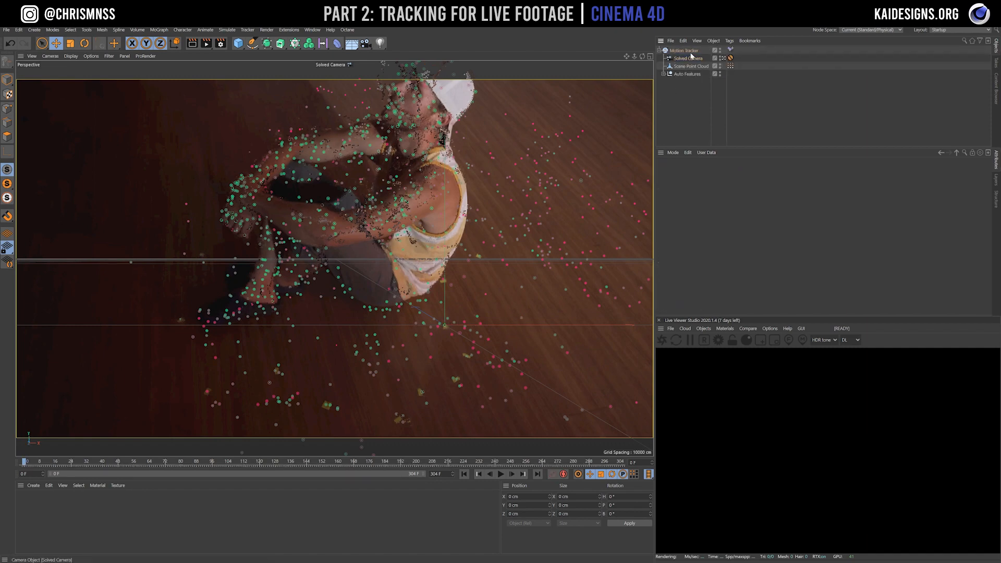
pyautogui.click(660, 51)
pyautogui.rightClick(677, 50)
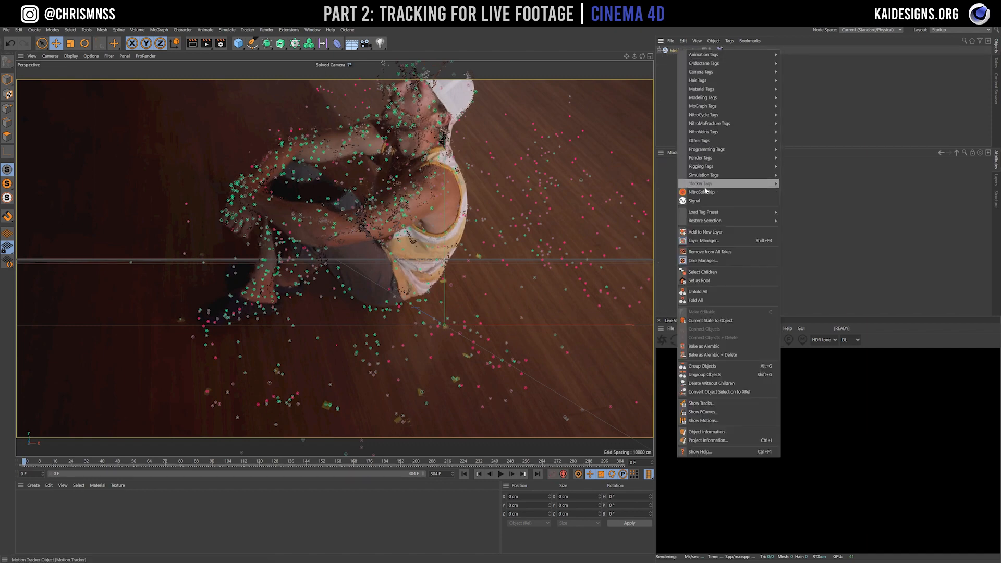
pyautogui.moveTo(712, 180)
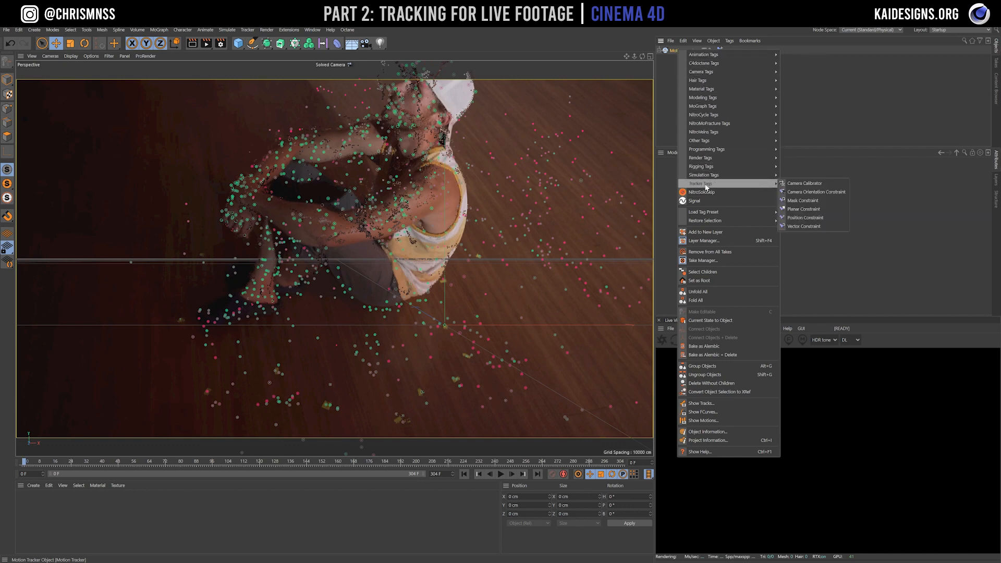
pyautogui.click(801, 226)
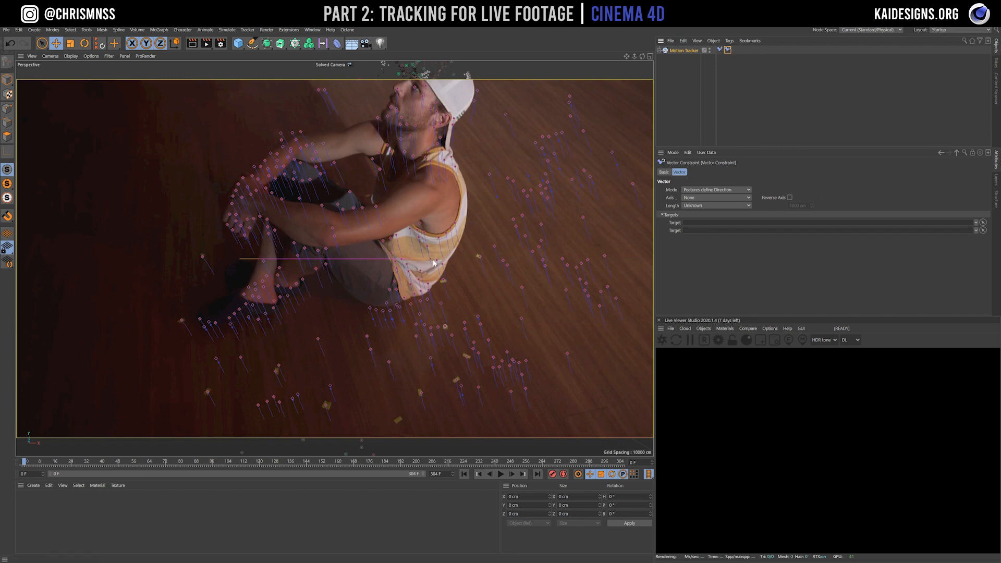
# Attach the vector constraint's two ends to tracked features on the floor behind the man, along the floorboards
pyautogui.moveTo(406, 258)
pyautogui.mouseDown()
pyautogui.moveTo(397, 287)
pyautogui.moveTo(521, 318)
pyautogui.mouseUp()
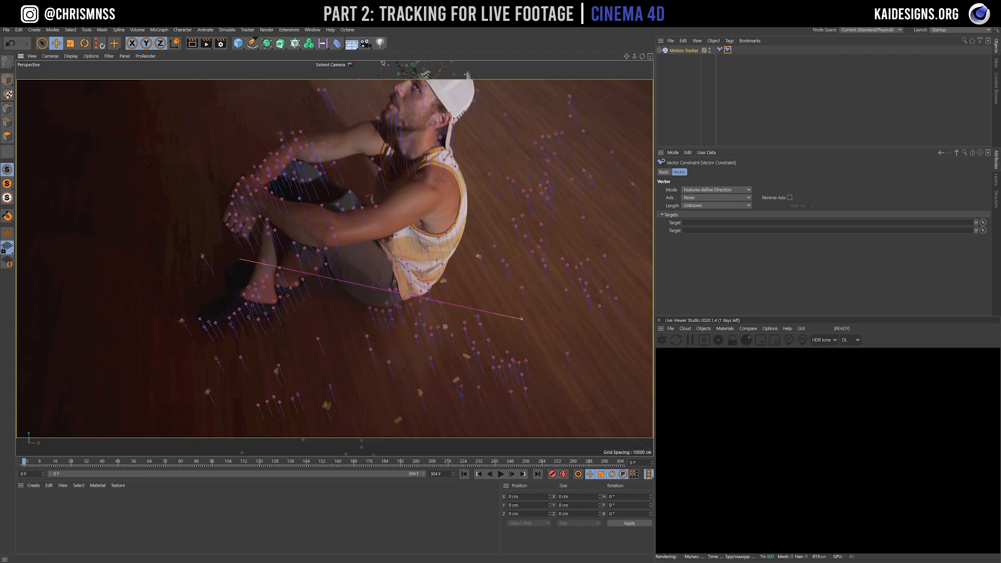
pyautogui.moveTo(242, 260); pyautogui.dragTo(479, 256)
pyautogui.click(479, 257)
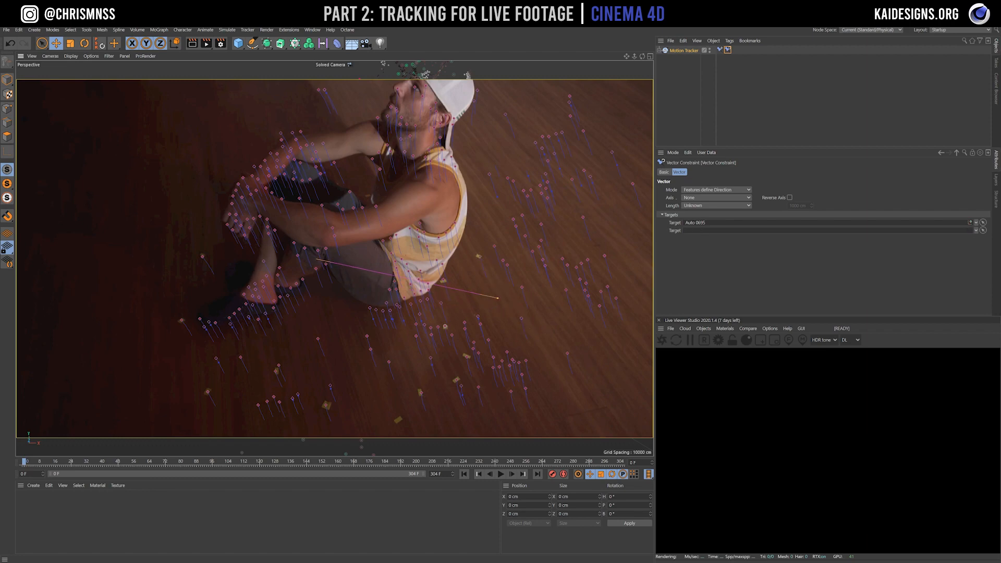
pyautogui.click(480, 256)
# Set the vector constraint's axis to X and its length to a known value of 1.5 ft
pyautogui.click(727, 207)
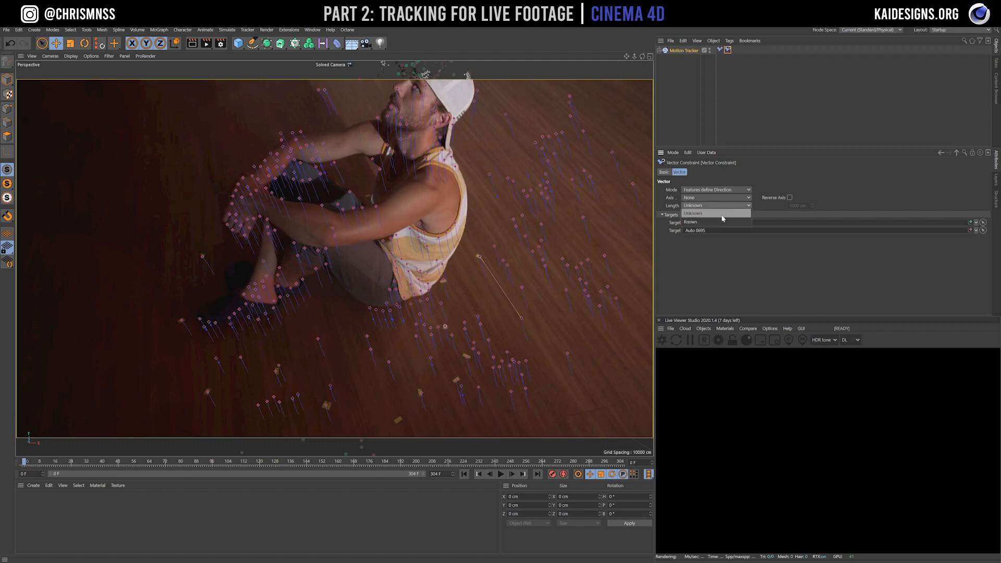
pyautogui.click(846, 181)
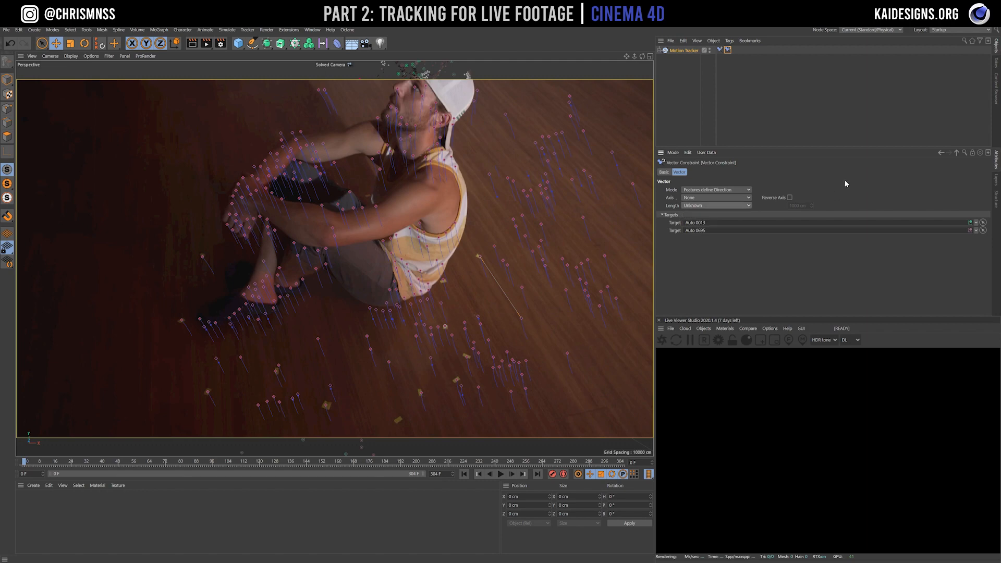
pyautogui.click(735, 162)
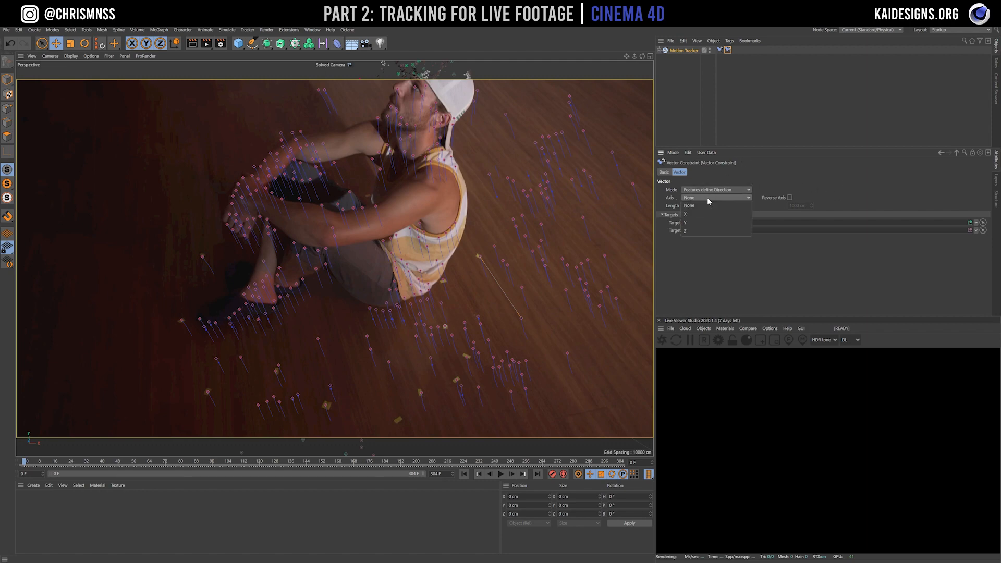
pyautogui.click(720, 202)
pyautogui.click(711, 208)
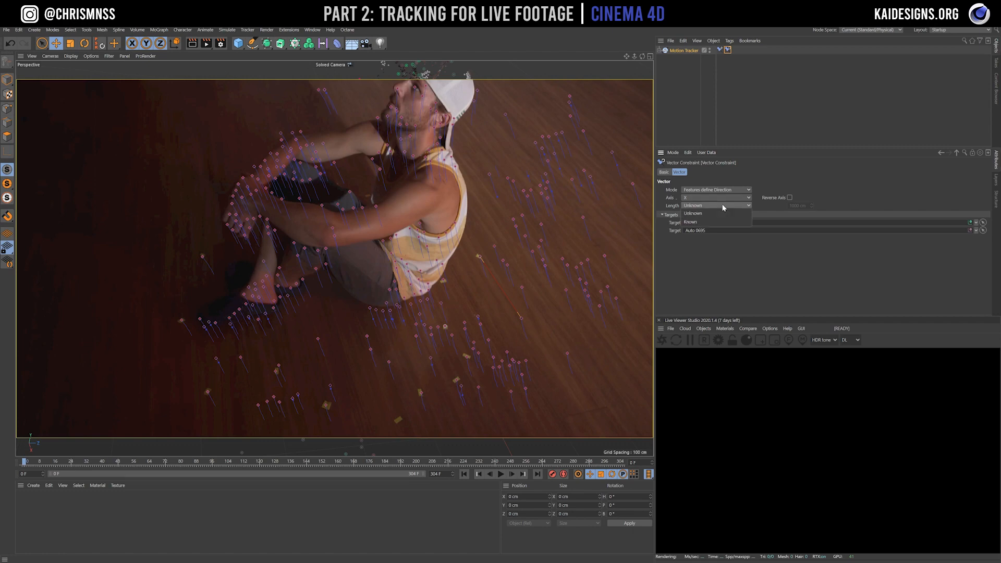
pyautogui.click(719, 222)
pyautogui.click(794, 206)
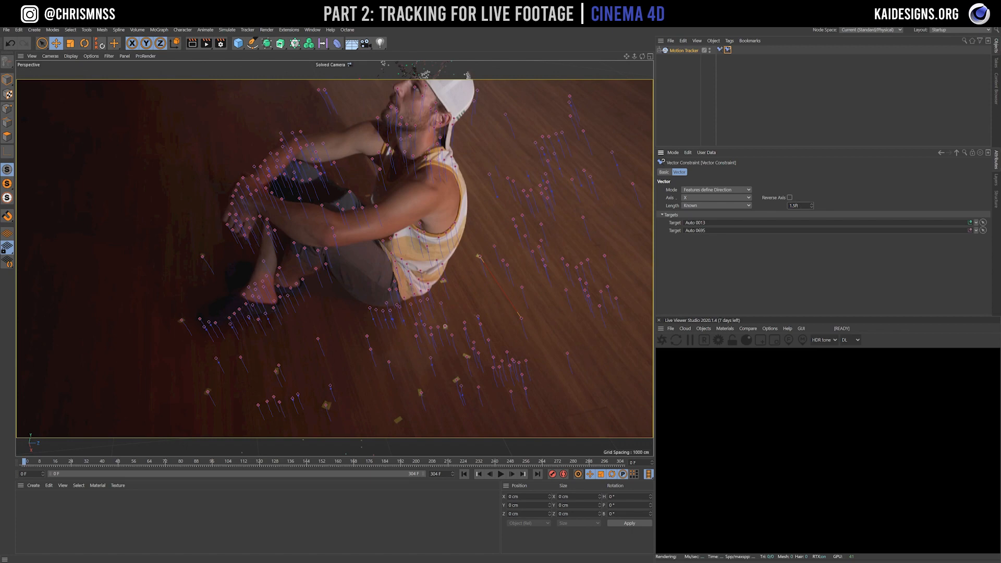
pyautogui.press('Return')
# Leave the Solved Camera view and inspect the oriented point cloud from outside the solved camera
pyautogui.click(659, 50)
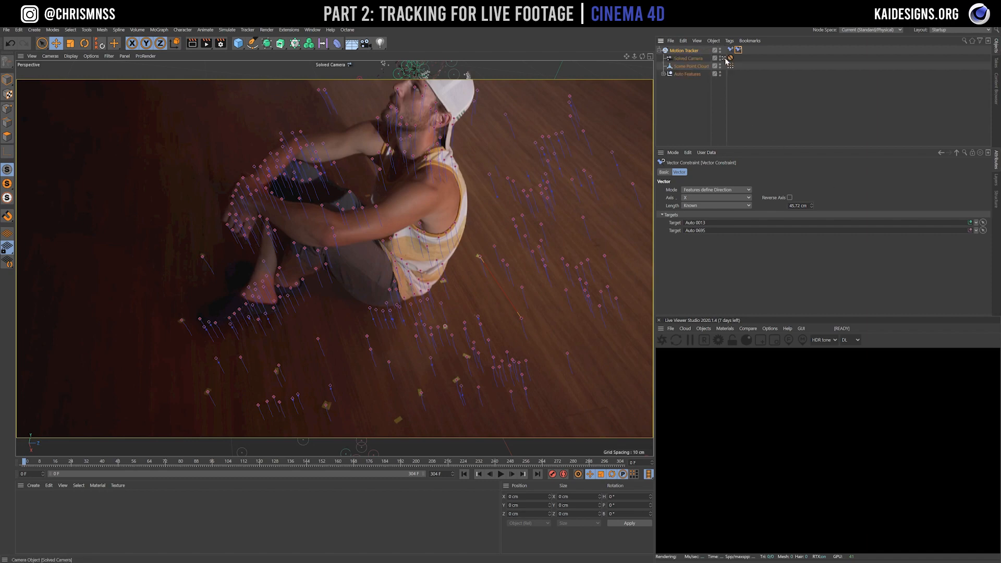
pyautogui.click(724, 59)
pyautogui.click(724, 58)
pyautogui.keyDown('alt'); pyautogui.moveTo(458, 267); pyautogui.dragTo(440, 167); pyautogui.keyUp('alt')
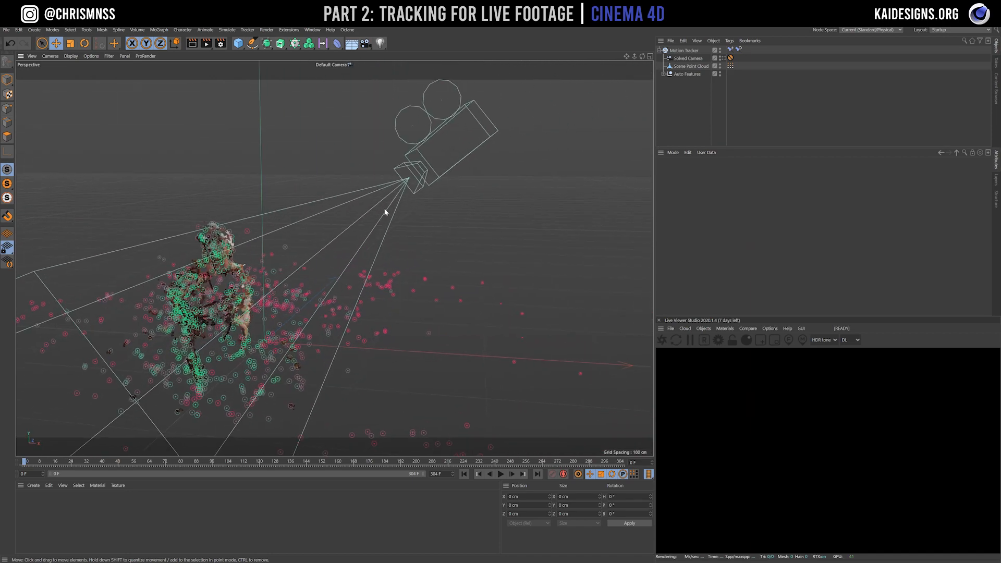
pyautogui.keyDown('alt'); pyautogui.moveTo(385, 211); pyautogui.dragTo(360, 313); pyautogui.keyUp('alt')
pyautogui.click(660, 50)
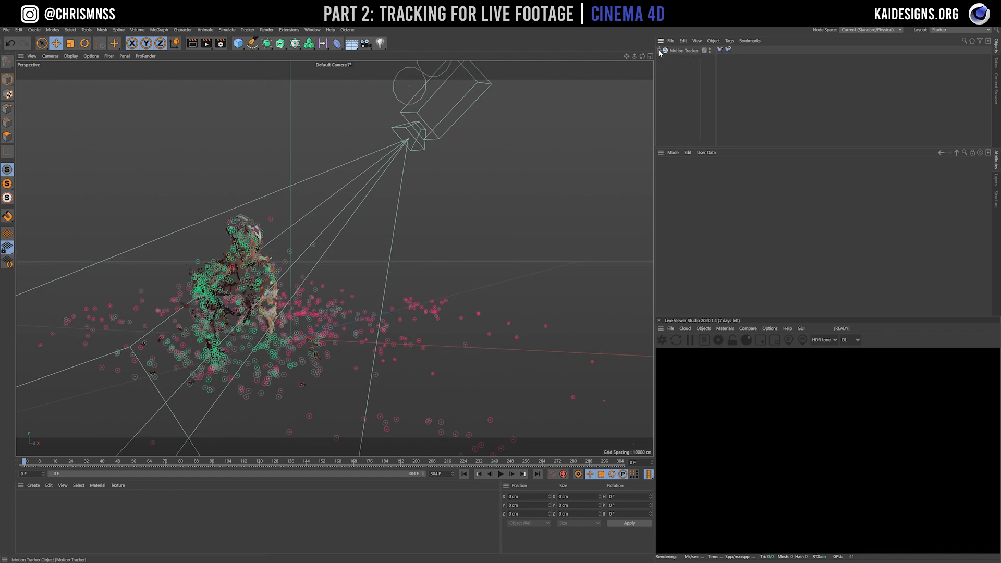
# Add a second Vector Constraint tag to the Motion Tracker and attach its ends to two tracked floor features across the floorboards behind the man
pyautogui.rightClick(681, 51)
pyautogui.moveTo(756, 185)
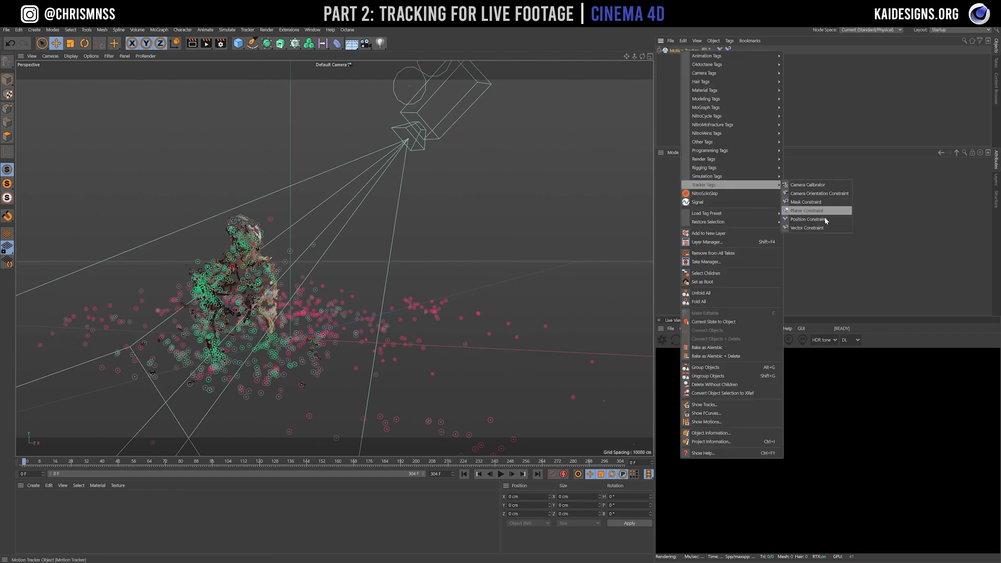
pyautogui.click(817, 228)
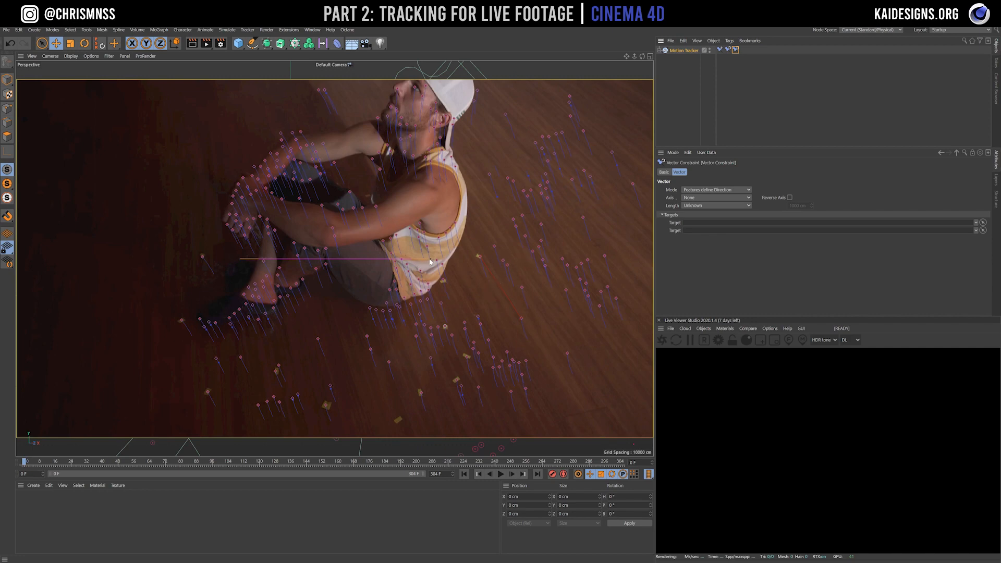
pyautogui.moveTo(430, 261); pyautogui.dragTo(562, 299)
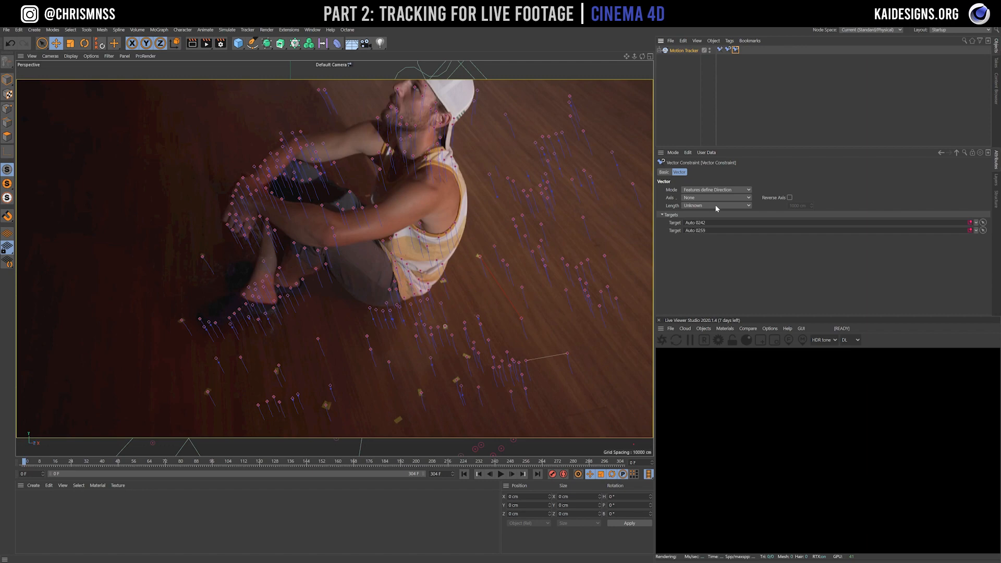
# Set the second vector constraint to a known length of 6 in and its axis to Z
pyautogui.click(715, 206)
pyautogui.click(711, 226)
pyautogui.doubleClick(794, 205)
pyautogui.moveTo(806, 205); pyautogui.dragTo(760, 209)
pyautogui.write('6in')
pyautogui.press('Return')
pyautogui.click(702, 232)
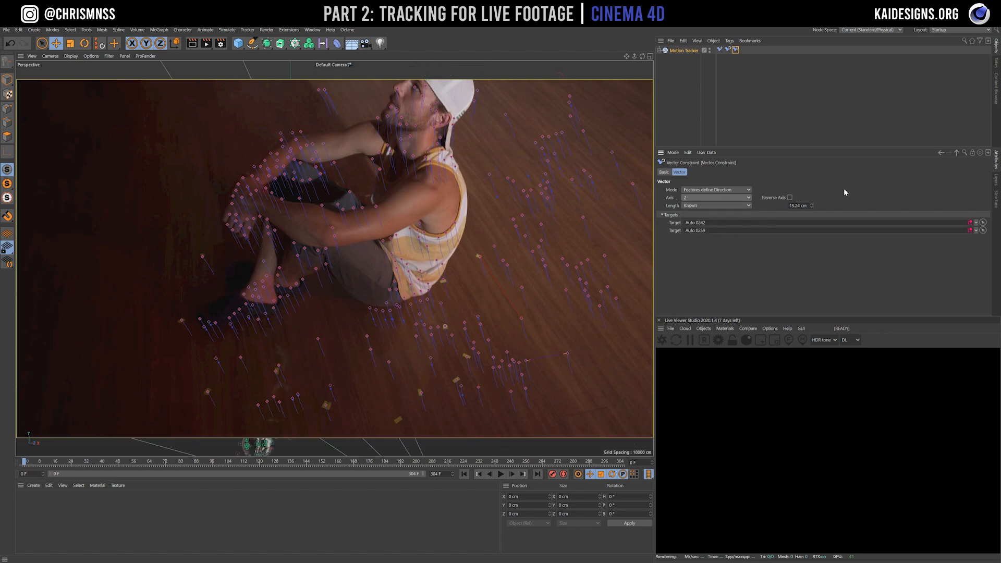
# Check the point cloud's orientation from outside the solved camera and reverse the axis of the Z vector constraint
pyautogui.click(659, 50)
pyautogui.click(680, 89)
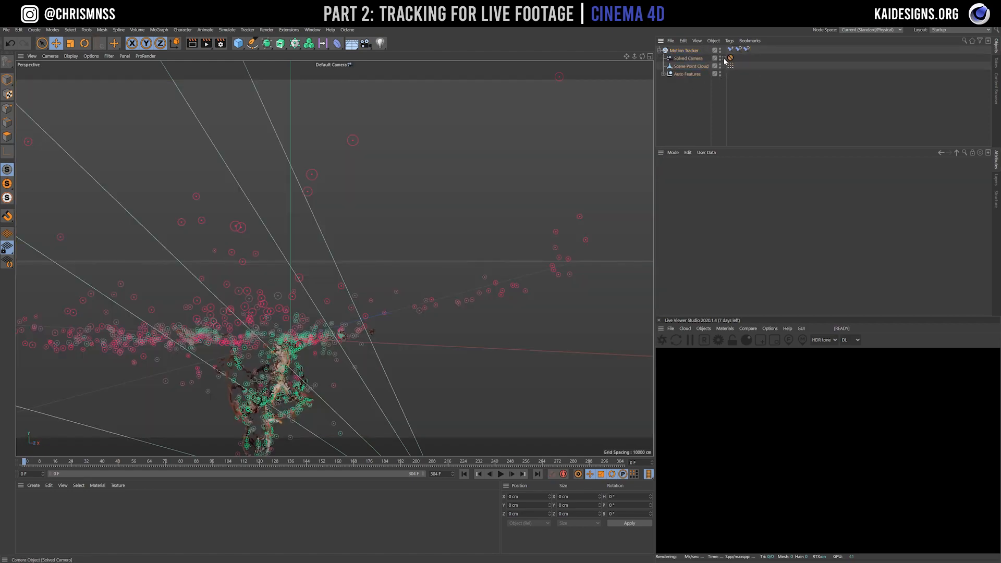
pyautogui.click(730, 57)
pyautogui.click(729, 57)
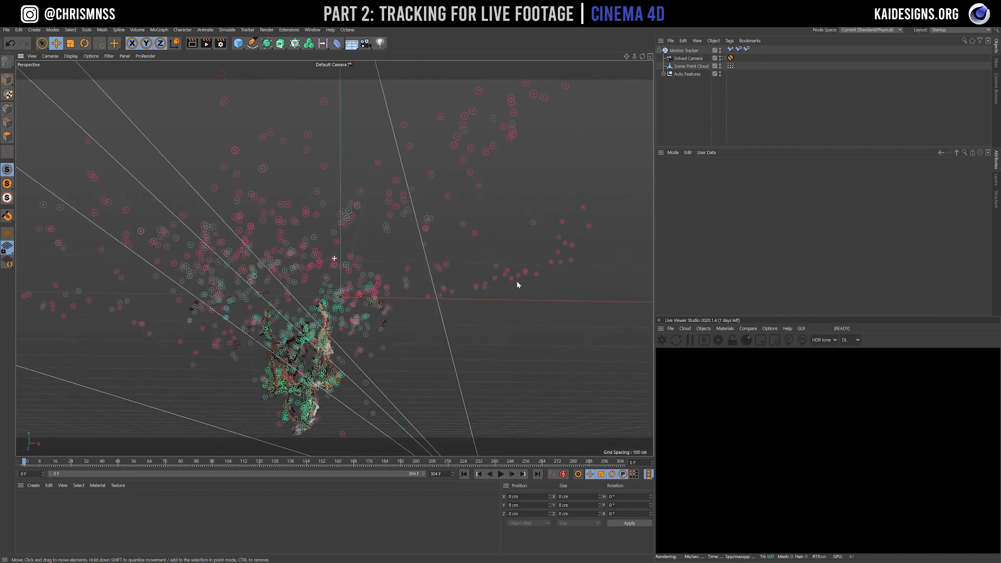
pyautogui.click(747, 49)
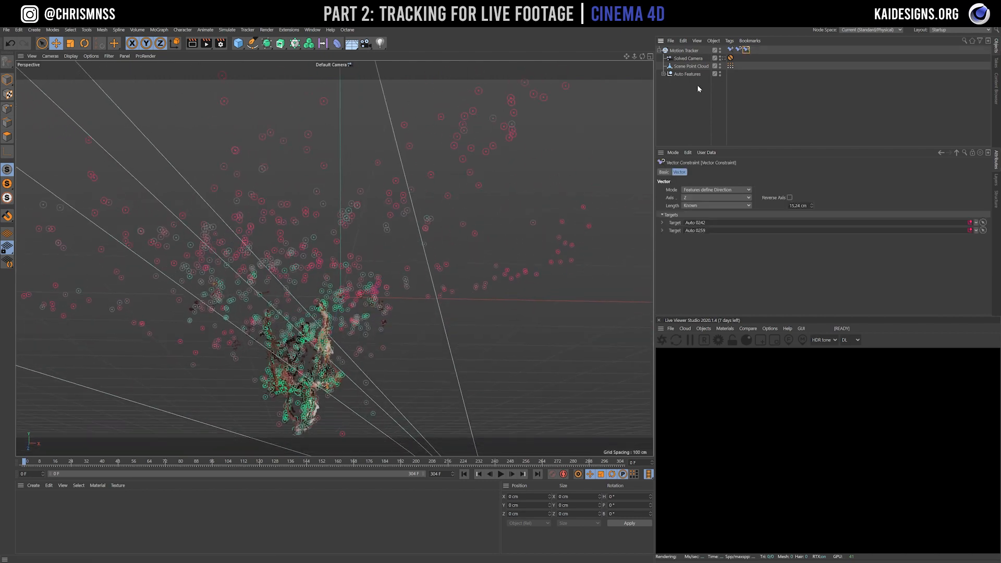
pyautogui.click(789, 198)
# Inspect the reoriented point cloud from outside, and scrub the footage through the Solved Camera
pyautogui.keyDown('alt'); pyautogui.moveTo(596, 248); pyautogui.dragTo(538, 268); pyautogui.keyUp('alt')
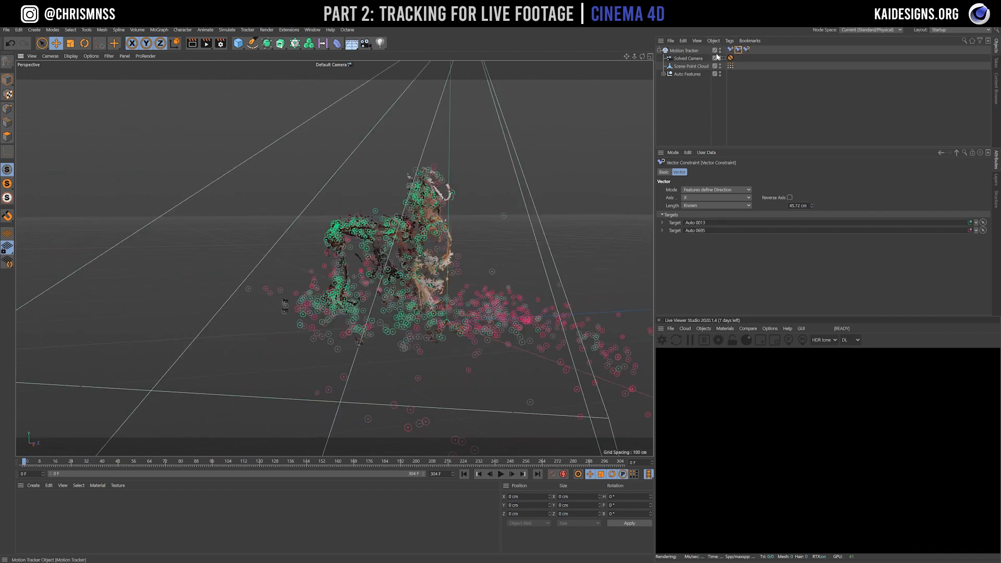
pyautogui.click(723, 58)
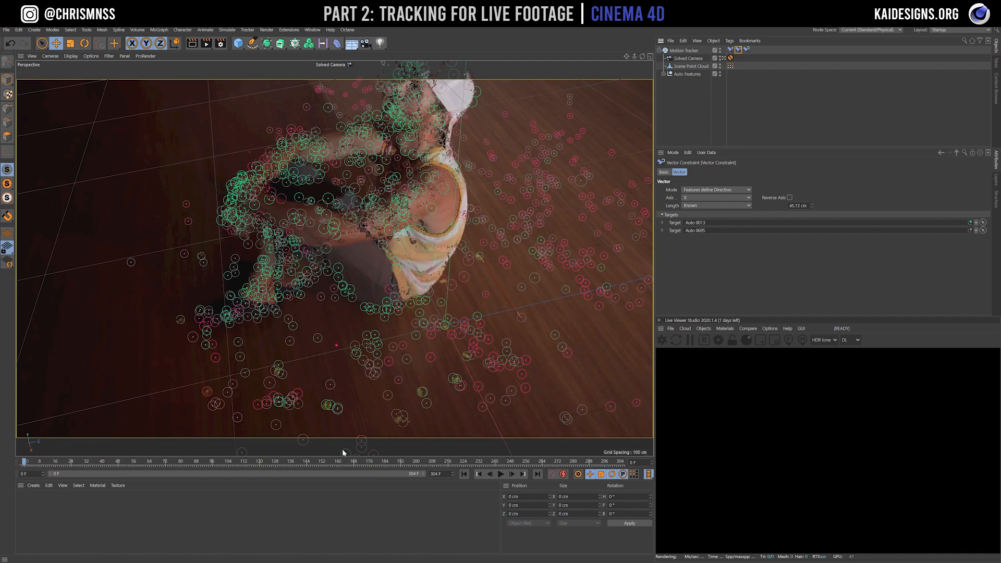
pyautogui.moveTo(261, 462); pyautogui.dragTo(79, 436)
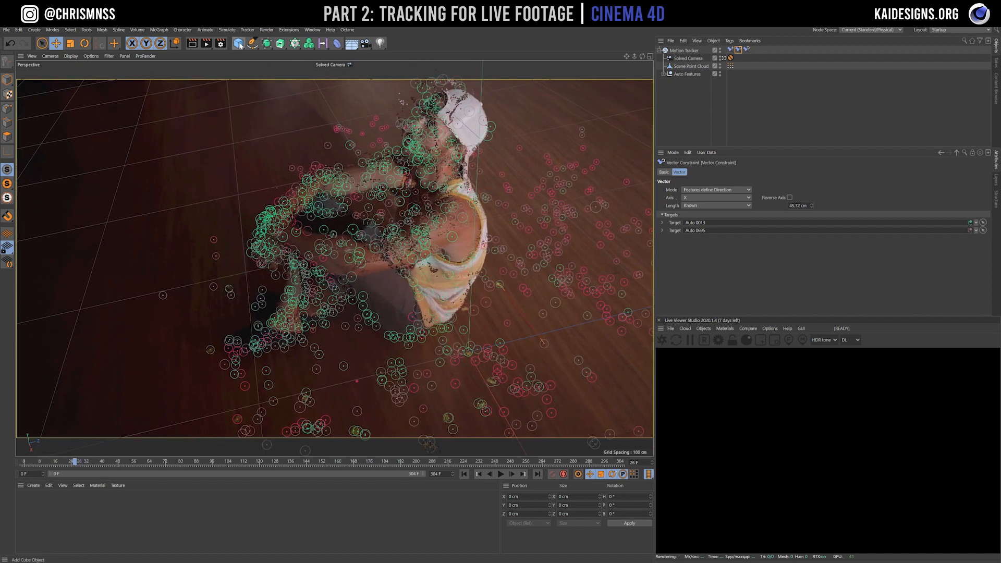
# Add a test cube at the scene origin and scale it down uniformly to about 34 cm
pyautogui.click(239, 45)
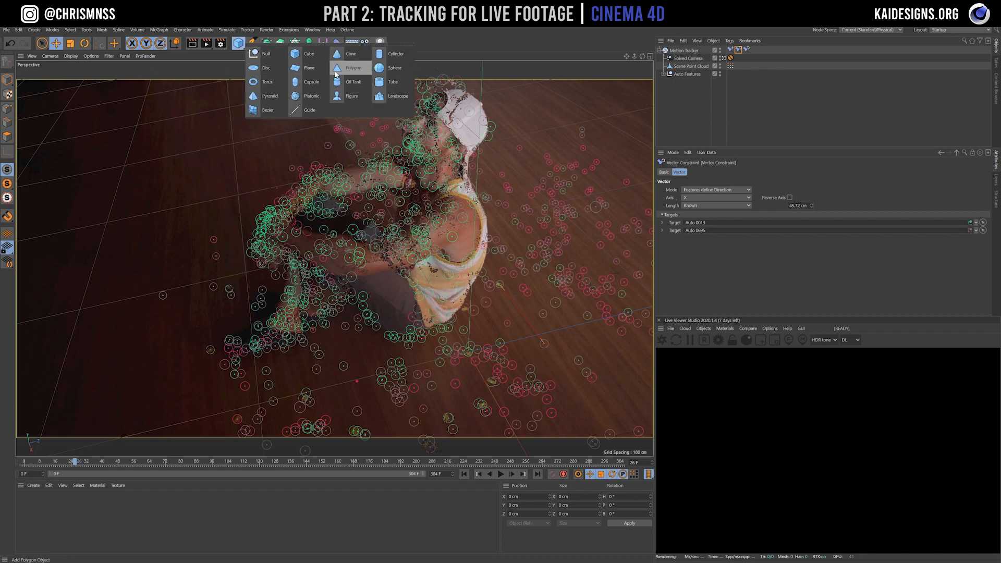
pyautogui.click(305, 53)
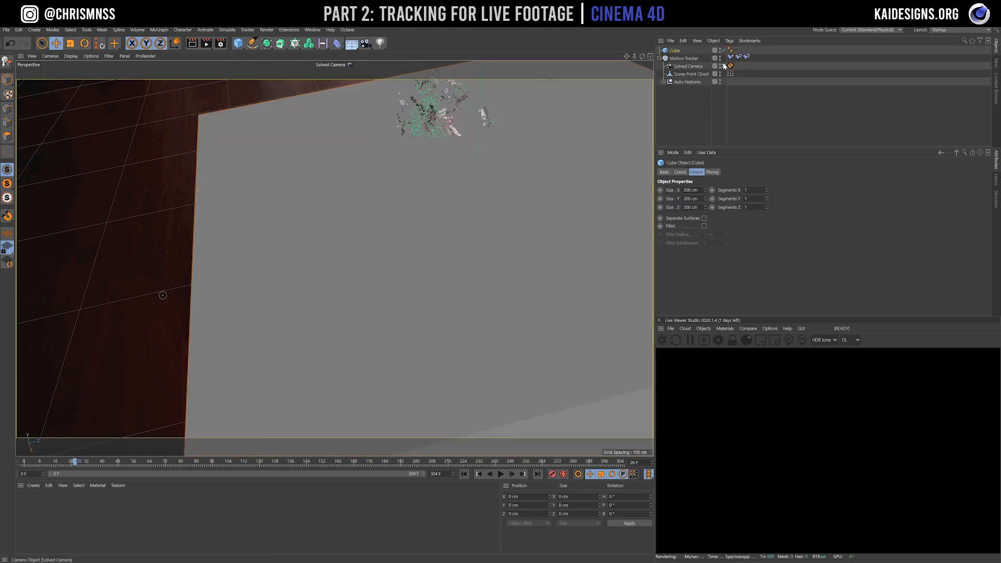
pyautogui.press('t')
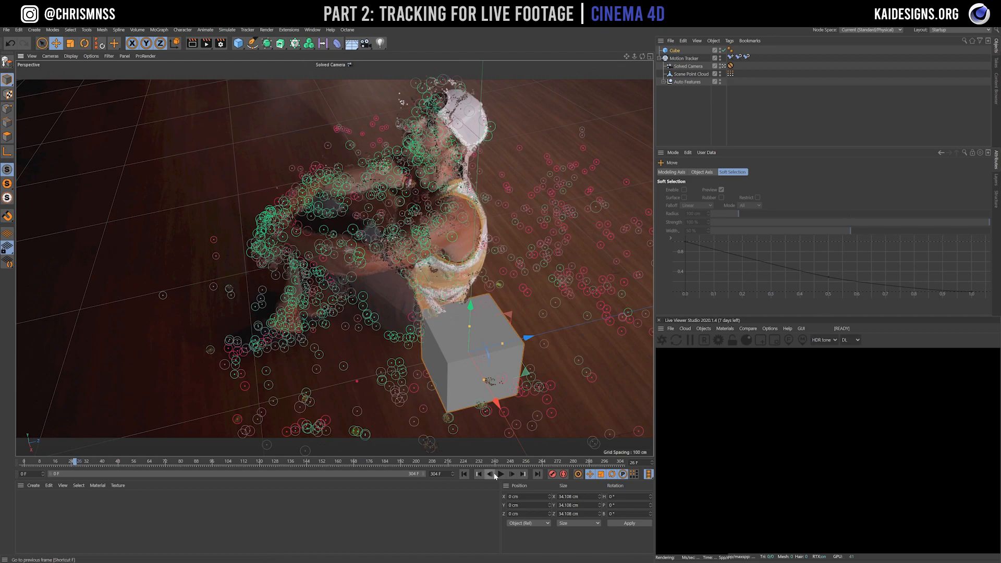
# Play the footage to check how the cube tracks with the floor, and return to frame 0
pyautogui.click(500, 474)
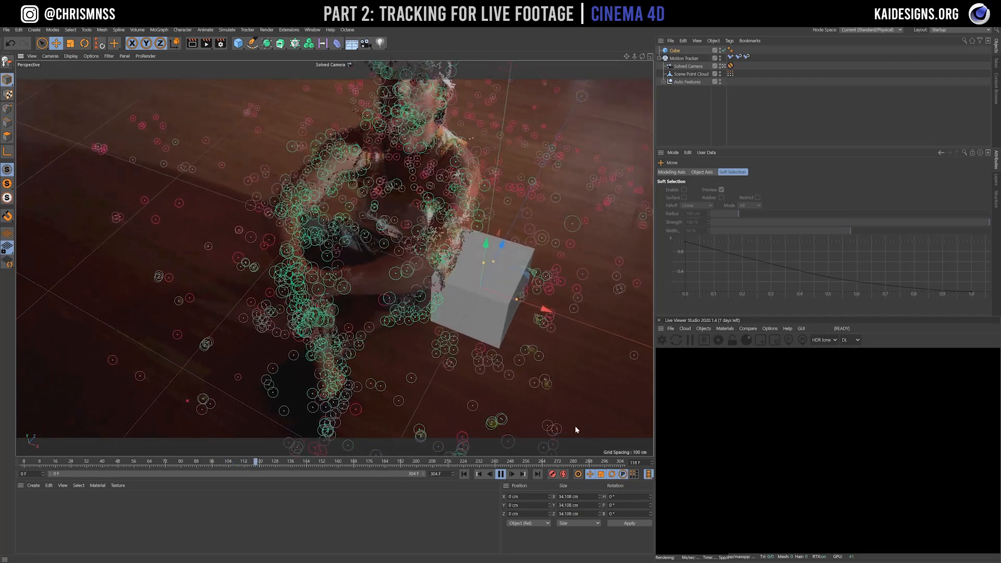
pyautogui.click(501, 474)
pyautogui.moveTo(304, 462); pyautogui.dragTo(23, 462)
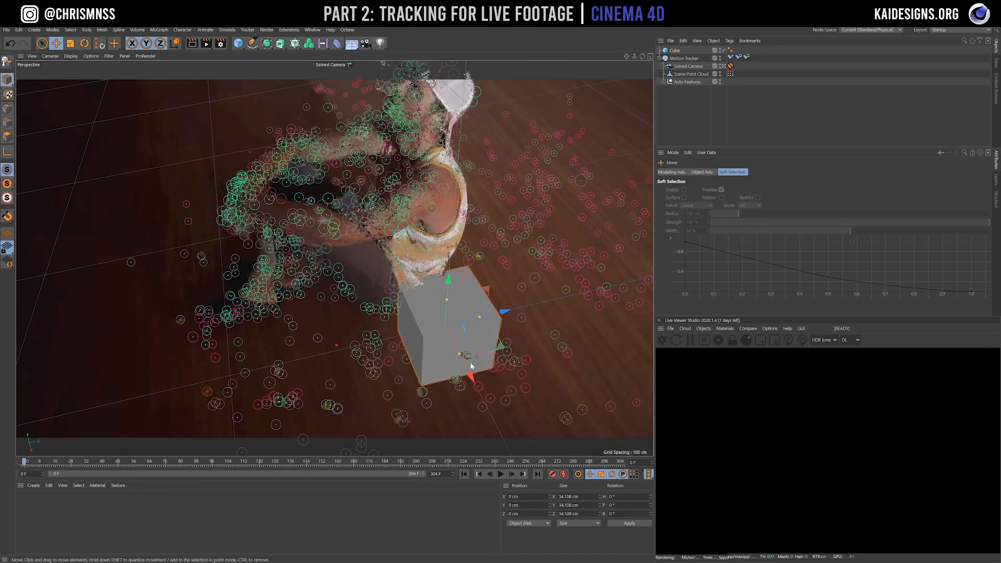
# Move the cube about 16 cm along X, play the shot with it raised about 29 cm, and undo the raise
pyautogui.moveTo(473, 378); pyautogui.dragTo(485, 410)
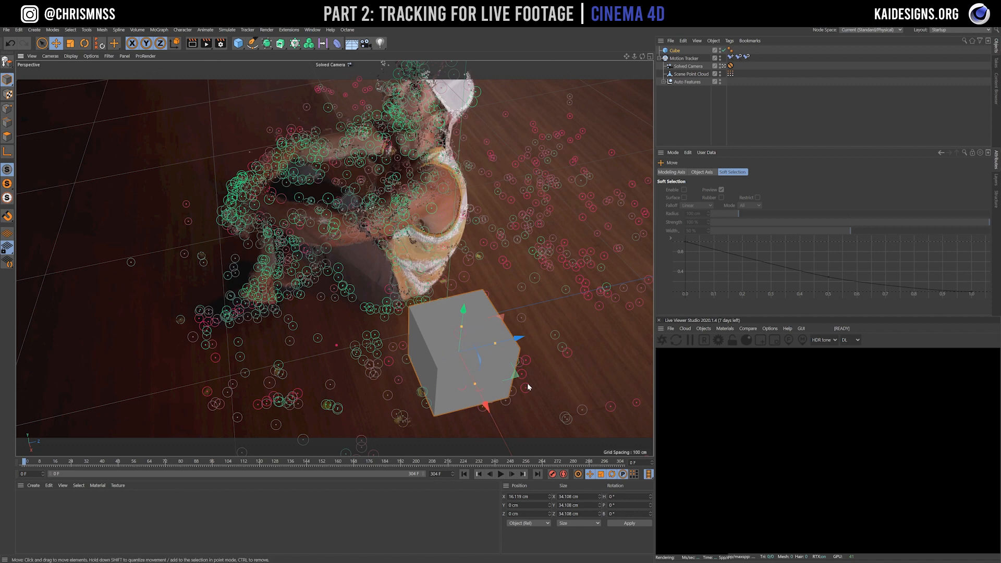
pyautogui.click(500, 474)
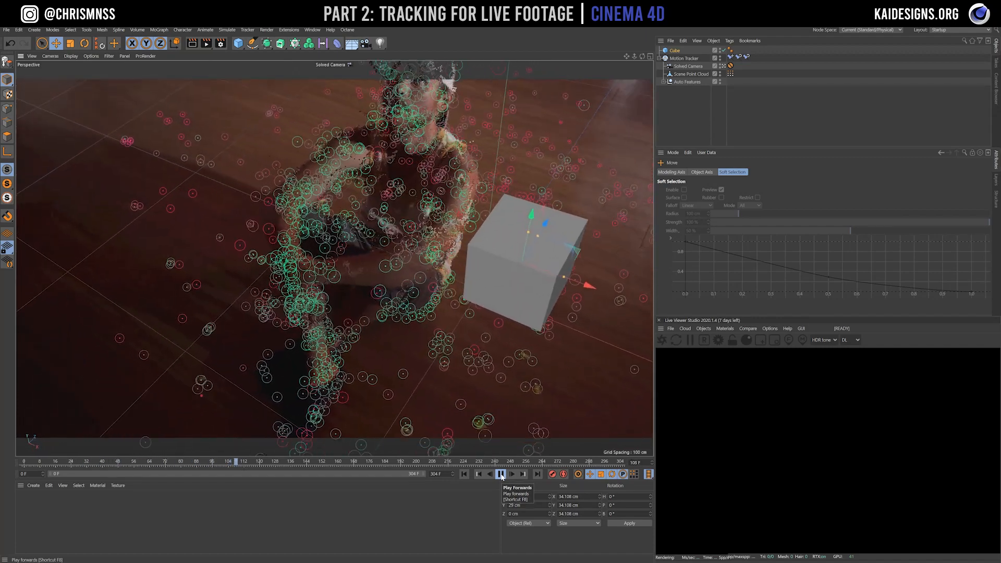
pyautogui.click(501, 474)
pyautogui.hotkey('ctrl', 'z')
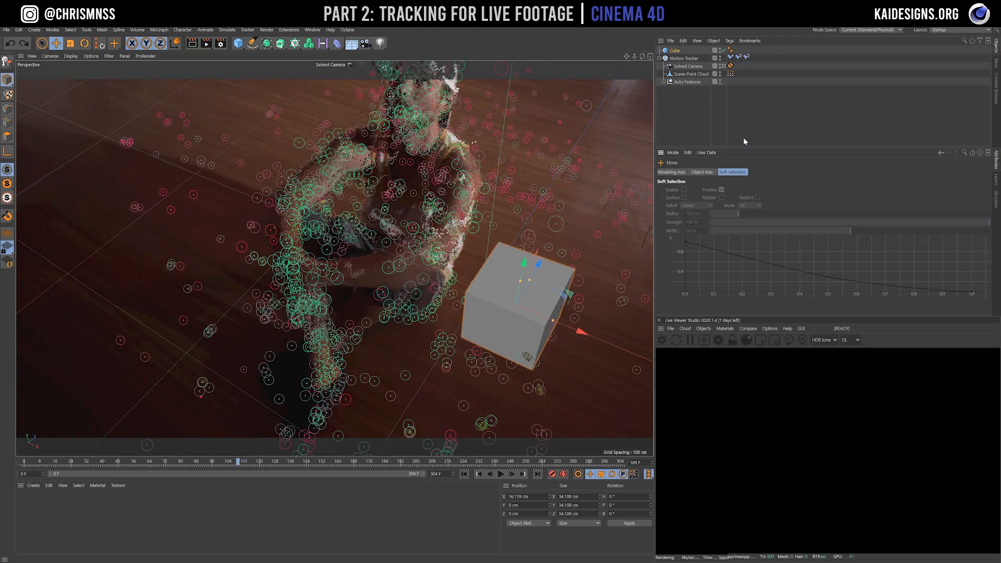
# Delete the test cube from the scene
pyautogui.click(661, 59)
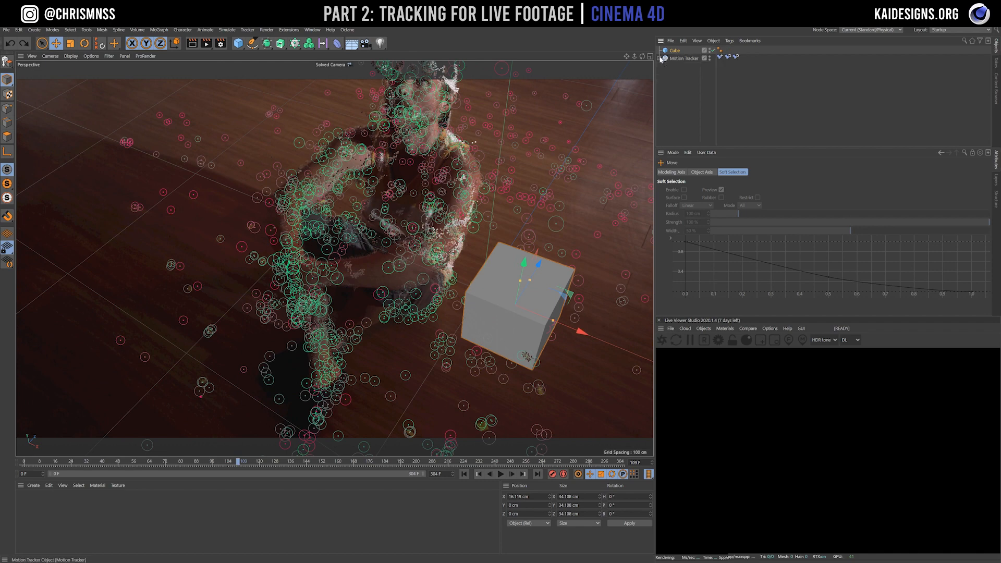
pyautogui.click(675, 51)
pyautogui.press('Delete')
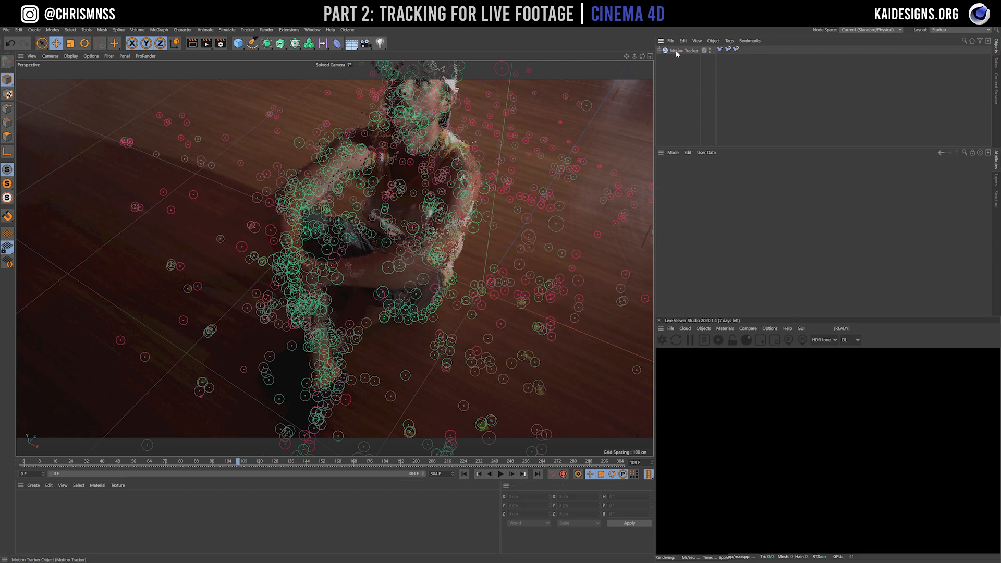
# Review the Motion Tracker's hierarchy, its constraint tags and the Auto Features group
pyautogui.click(662, 51)
pyautogui.click(660, 51)
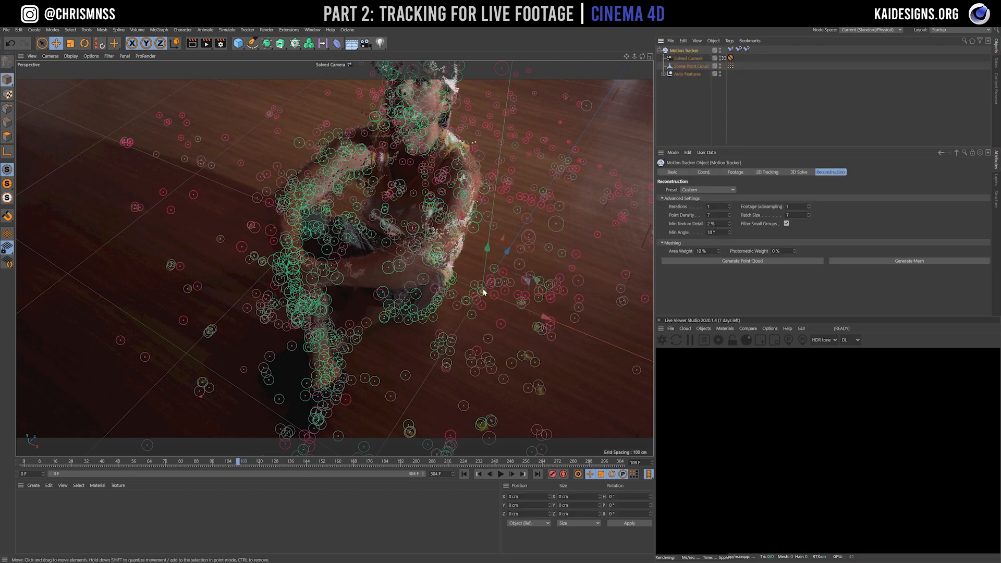
pyautogui.click(746, 50)
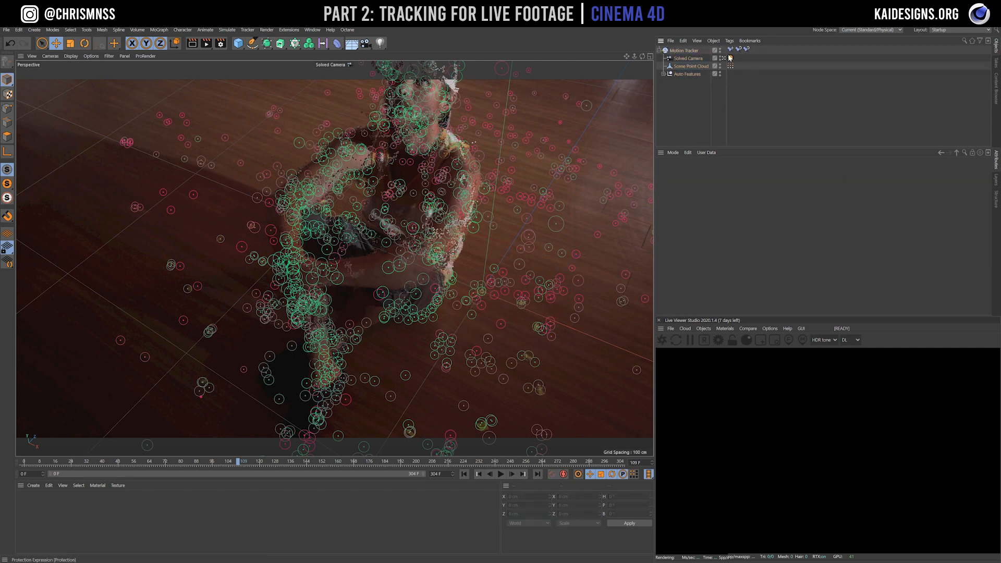
pyautogui.click(688, 72)
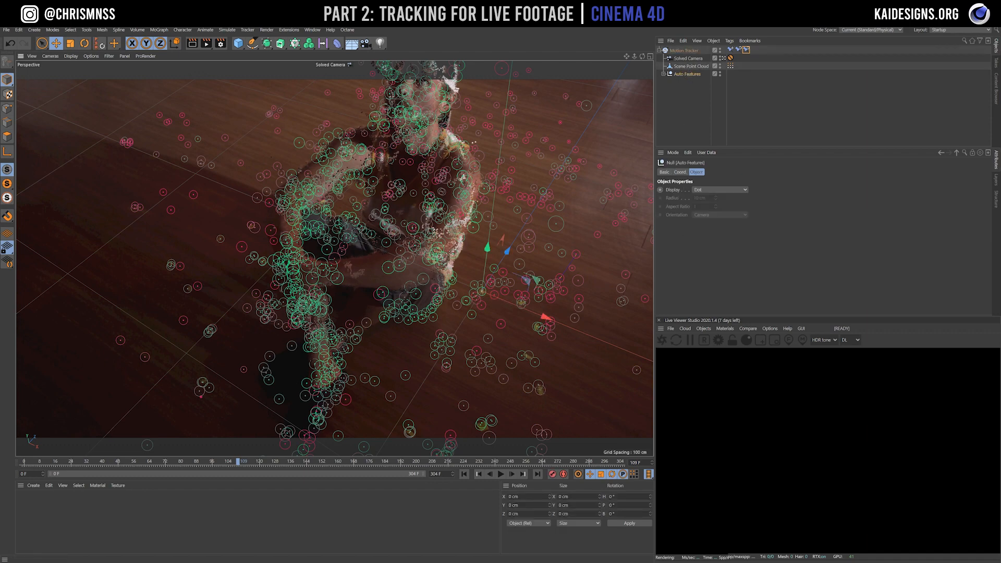
# Browse the tracked feature nulls in the Auto Features group, starting from the one on the floor behind the man
pyautogui.click(768, 102)
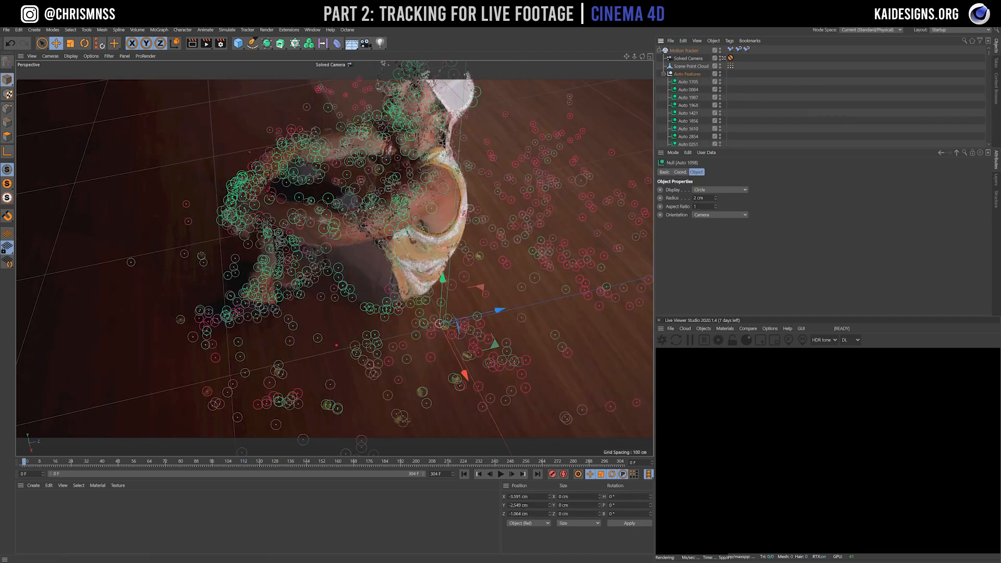
pyautogui.moveTo(991, 54); pyautogui.dragTo(994, 81)
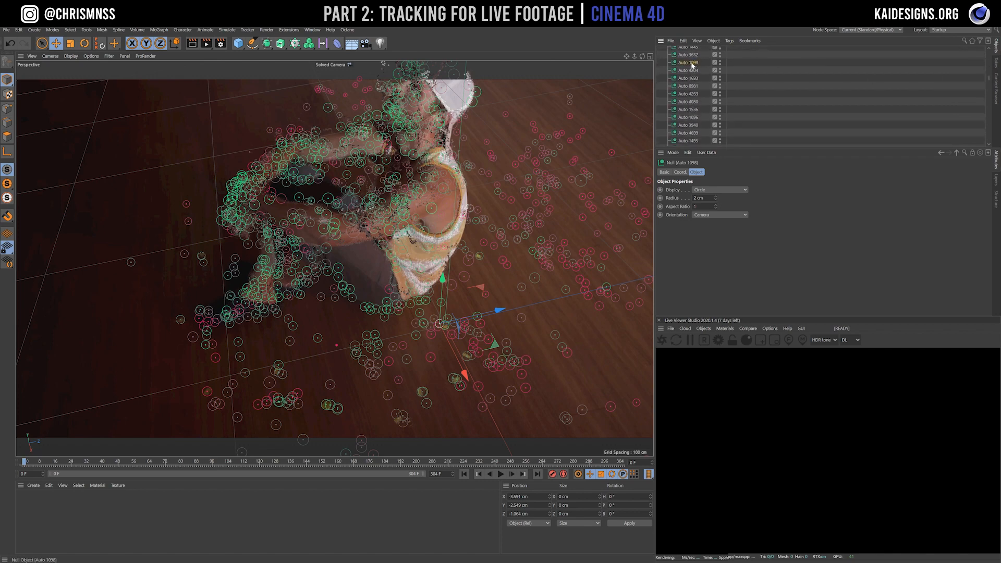
pyautogui.click(989, 82)
pyautogui.click(990, 67)
pyautogui.click(990, 72)
pyautogui.click(990, 52)
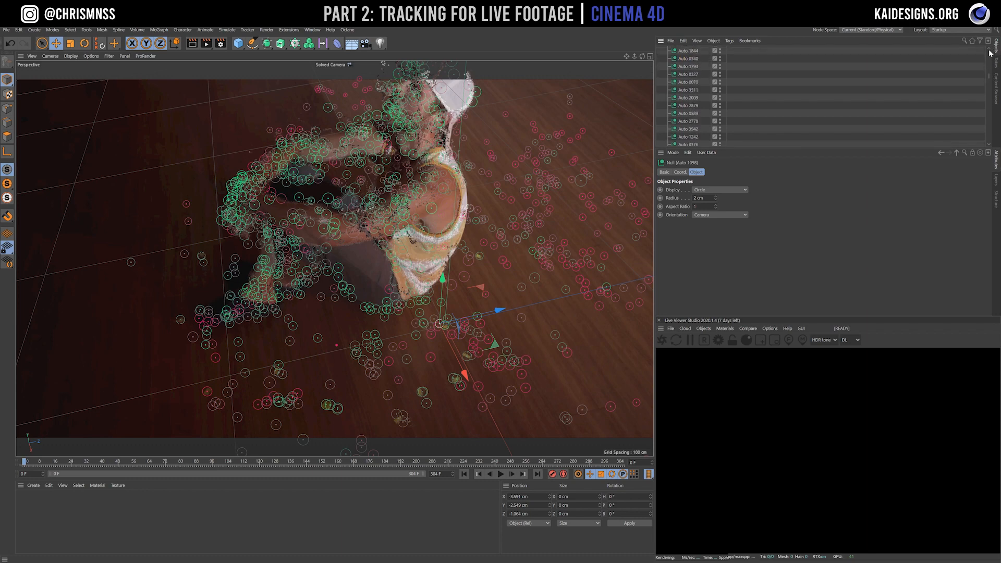
pyautogui.moveTo(991, 79); pyautogui.dragTo(989, 47)
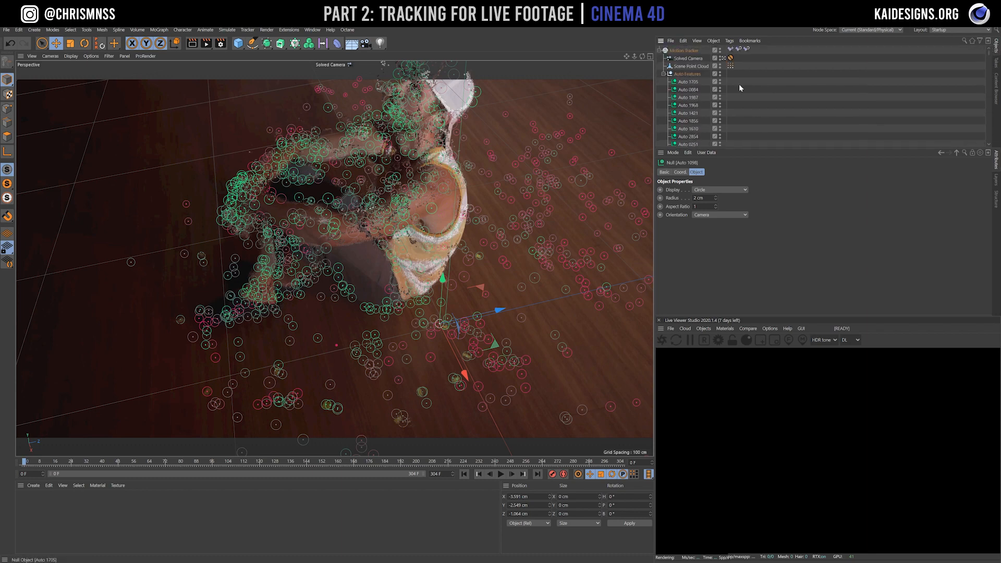
# Cut the selected feature null out of the Auto Features group and paste it at the top level of the scene
pyautogui.click(664, 74)
pyautogui.hotkey('ctrl', 'x')
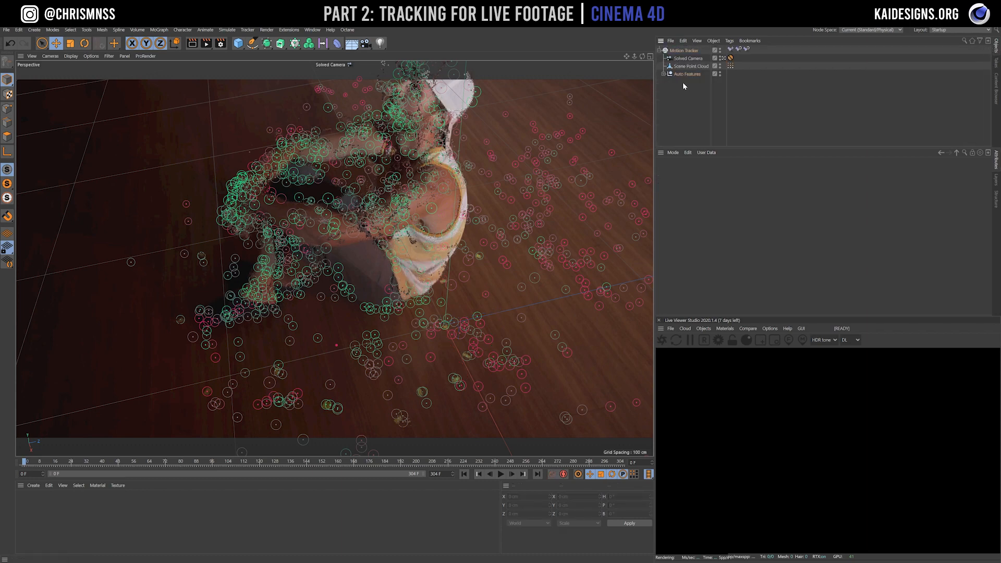
pyautogui.hotkey('ctrl', 'v')
pyautogui.click(660, 58)
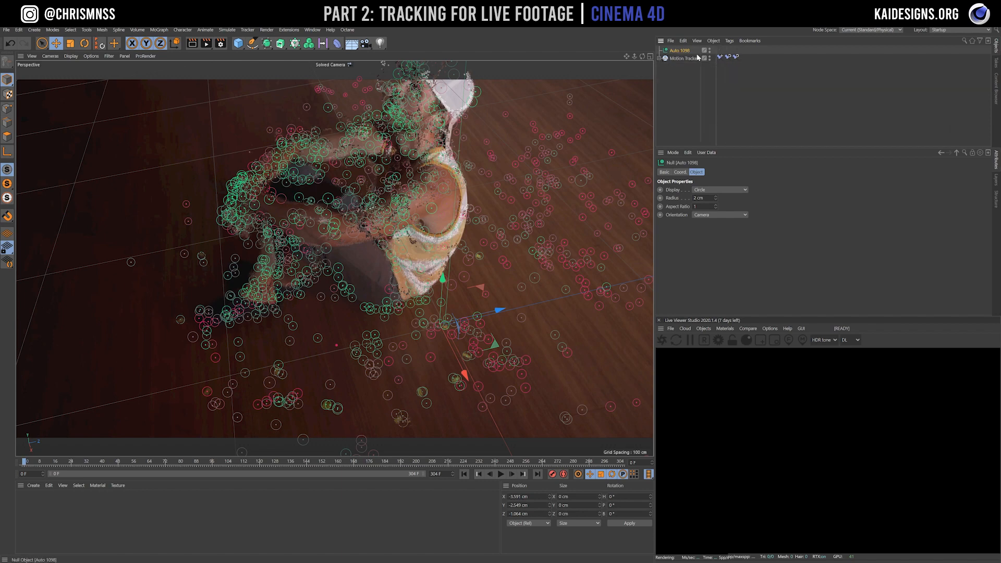
# Rename the extracted feature null as CAMERA TRACKER 1
pyautogui.doubleClick(680, 50)
pyautogui.write('NuLL')
pyautogui.press('Return')
pyautogui.doubleClick(683, 51)
pyautogui.write('CAMERA TRACKER 1')
pyautogui.press('Return')
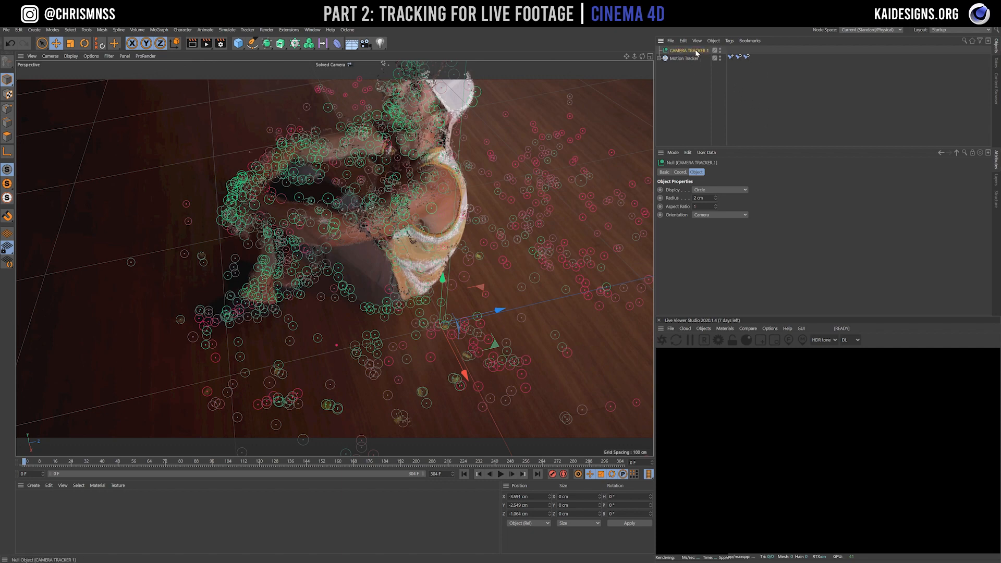
# Add an External Compositing tag to the CAMERA TRACKER 1 null and save the project
pyautogui.rightClick(694, 51)
pyautogui.moveTo(733, 65)
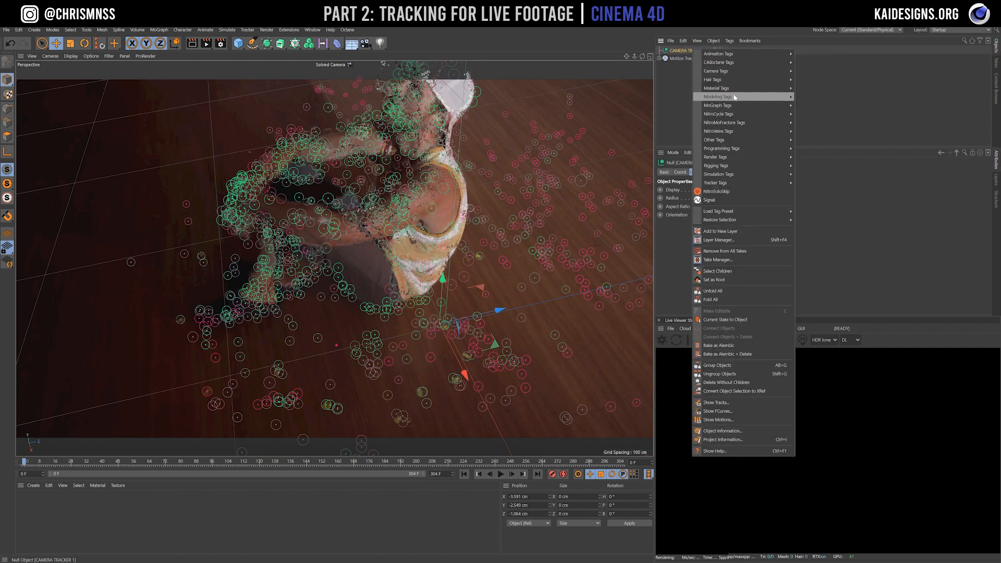
pyautogui.moveTo(734, 157)
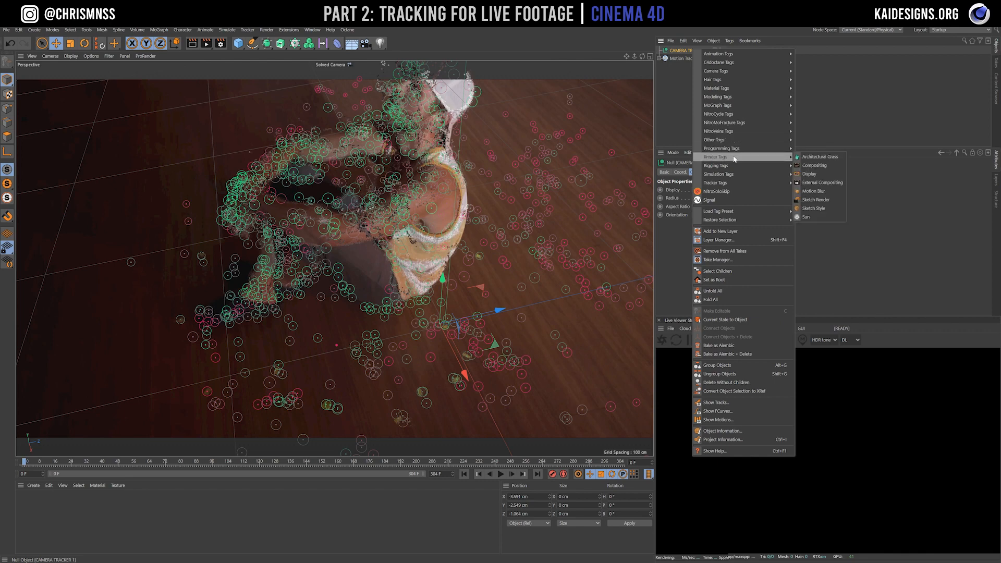
pyautogui.click(818, 184)
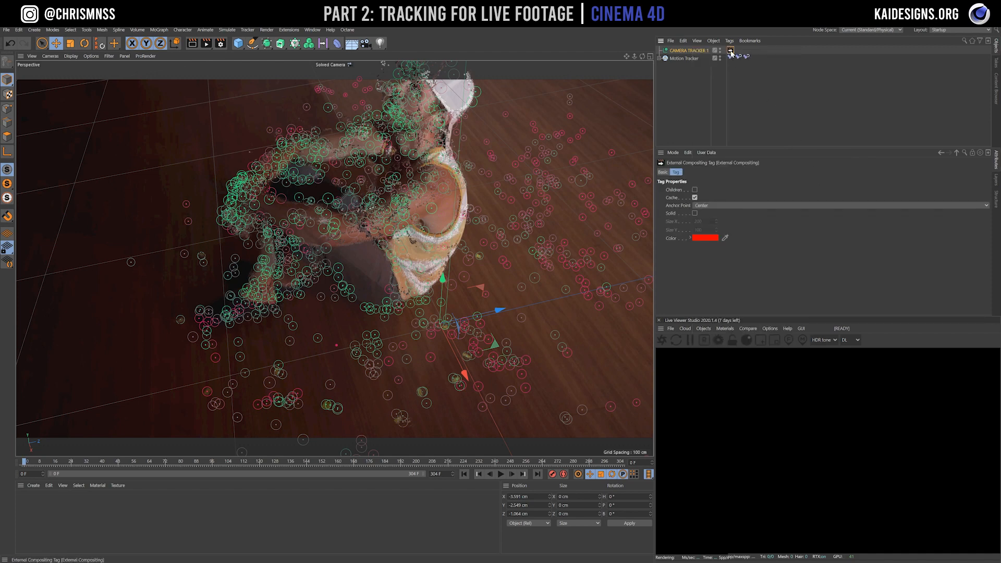
pyautogui.click(6, 29)
pyautogui.click(30, 100)
# Examine the compositing project file options and target applications in the render settings' save section
pyautogui.click(221, 43)
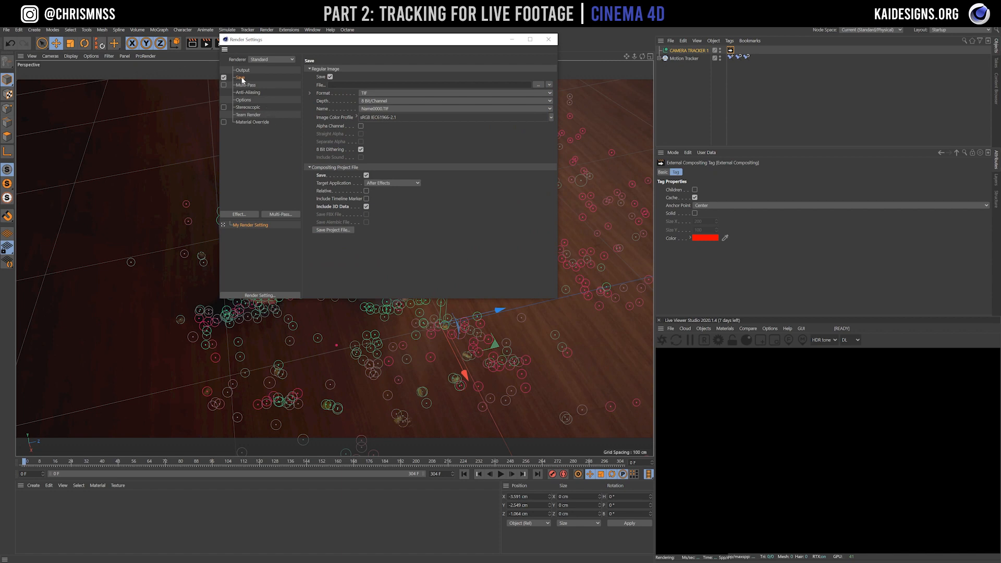
pyautogui.moveTo(277, 45); pyautogui.dragTo(278, 80)
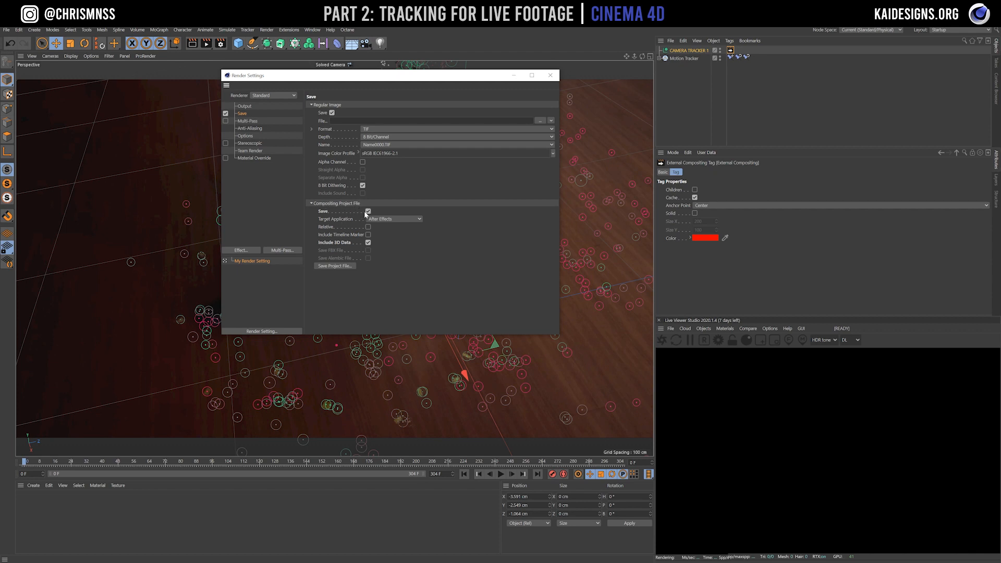
pyautogui.click(383, 219)
pyautogui.click(373, 226)
pyautogui.click(387, 219)
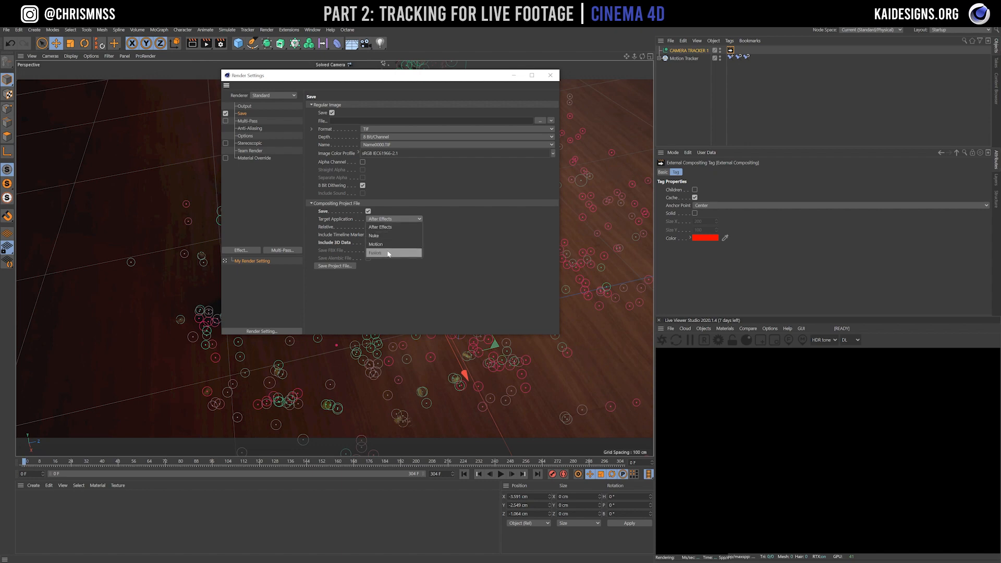
pyautogui.click(465, 248)
# View the save dialog for the compositing project file, dismiss it and close the render settings
pyautogui.click(335, 266)
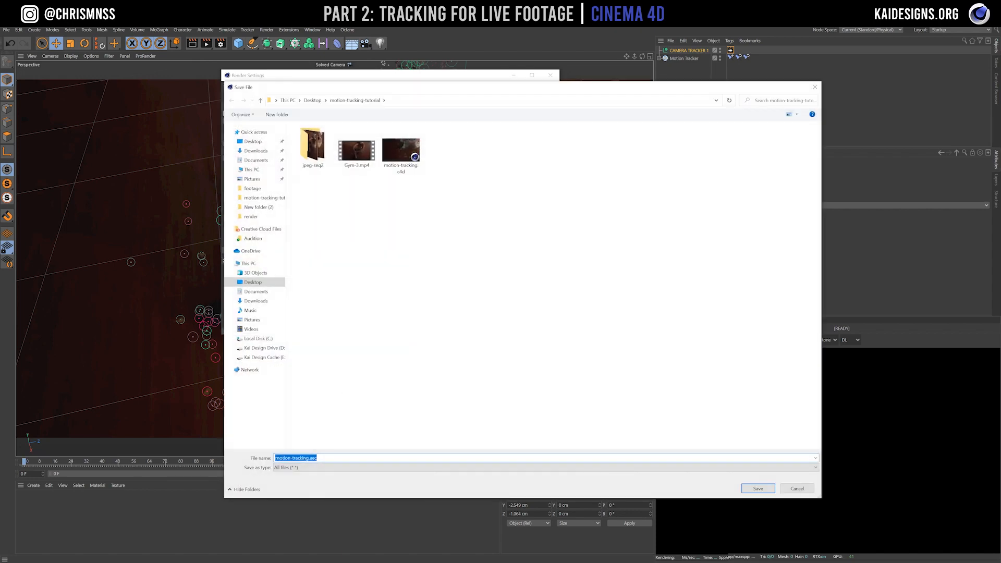
pyautogui.click(312, 457)
pyautogui.click(796, 489)
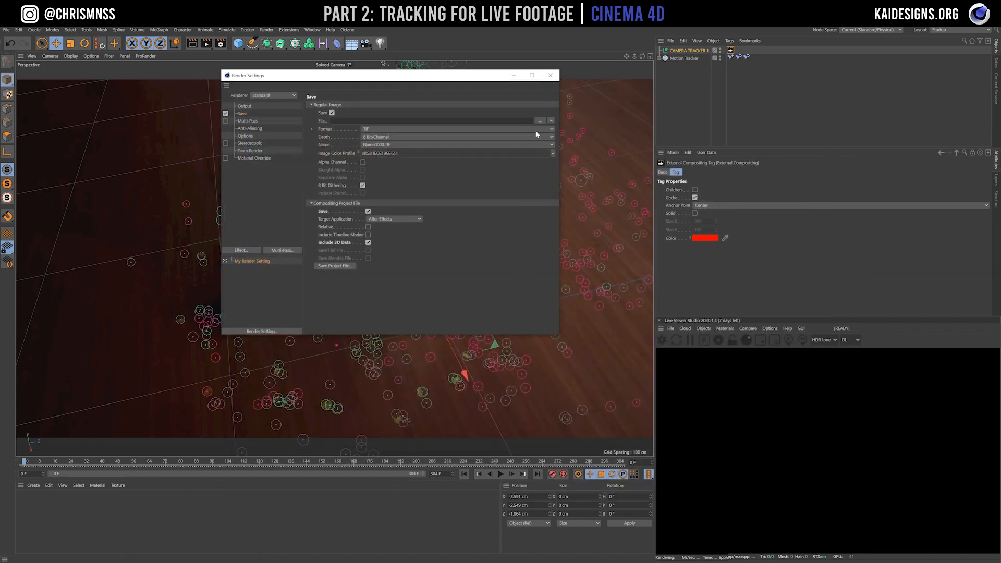
pyautogui.click(550, 76)
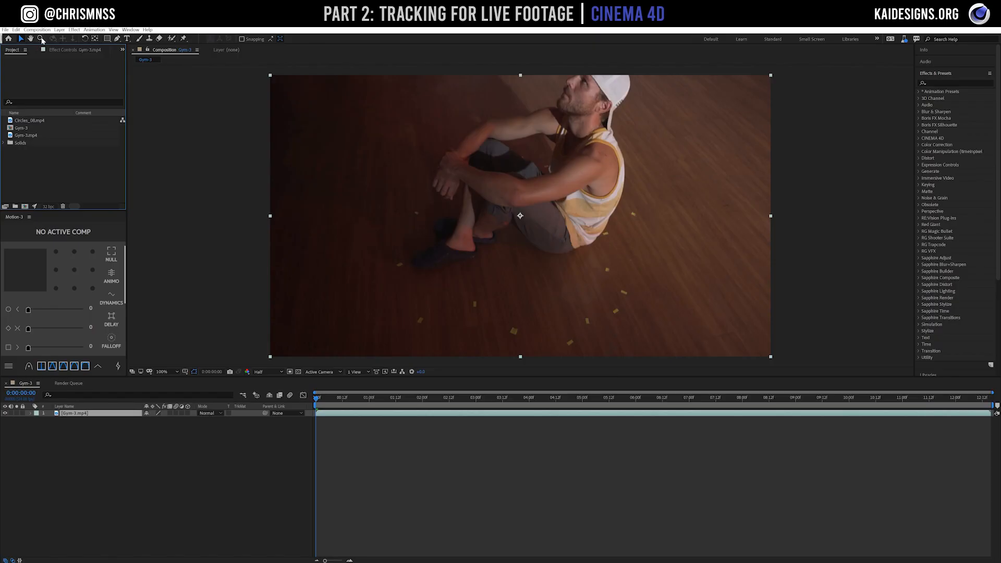
# Switch to After Effects and import motion-tracking.c4d from the motion-tracking-tutorial folder
pyautogui.click(5, 30)
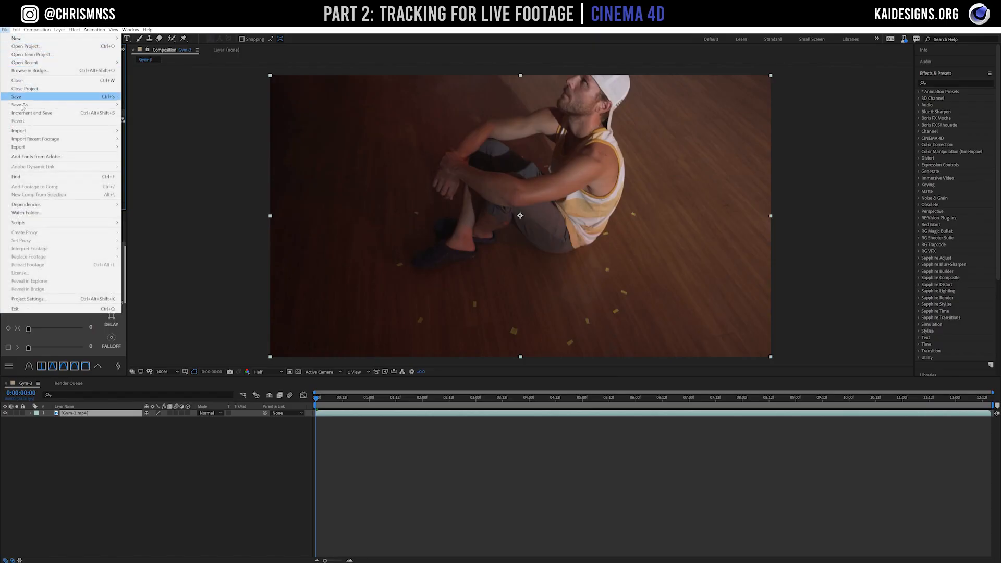
pyautogui.moveTo(29, 133)
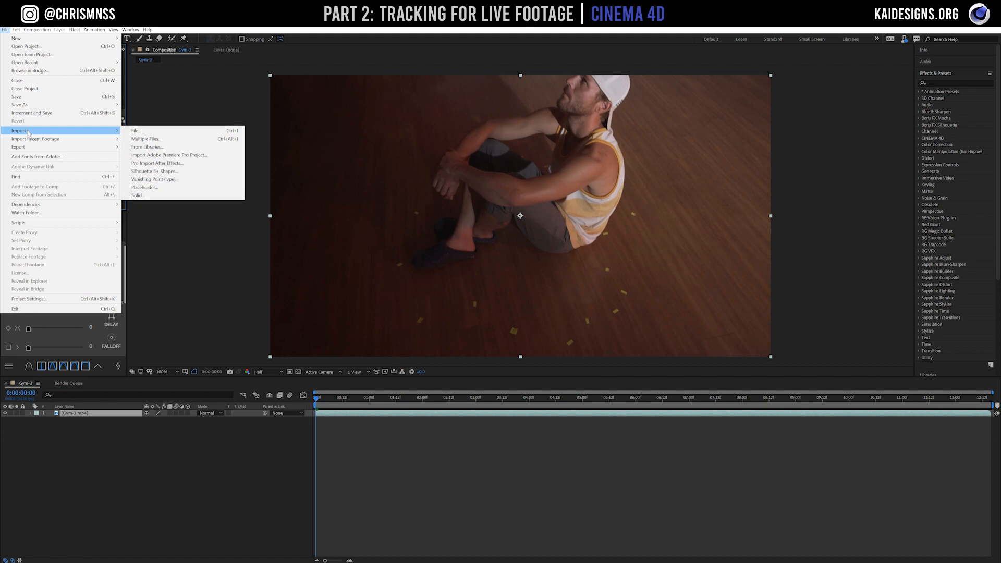
pyautogui.click(153, 132)
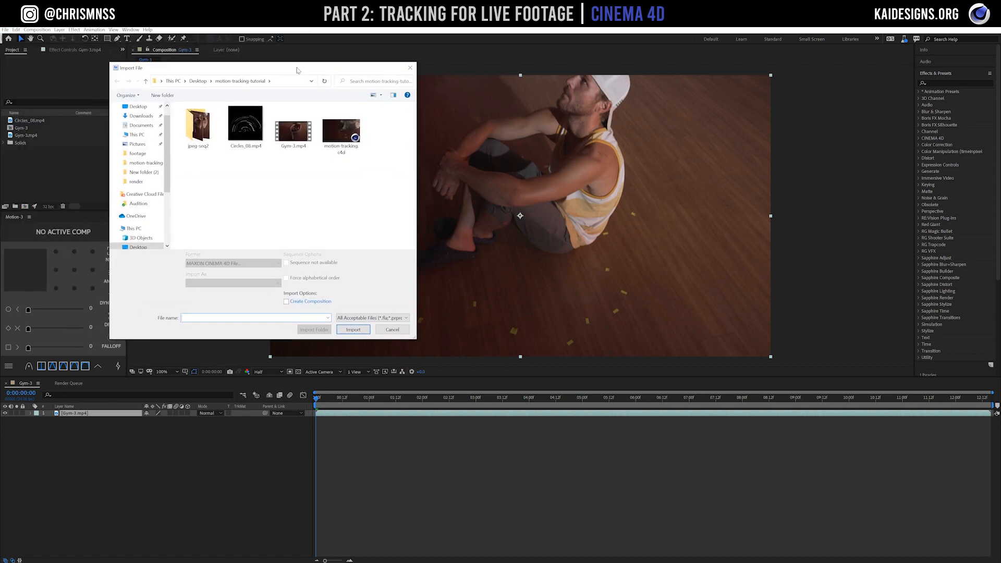
pyautogui.click(336, 136)
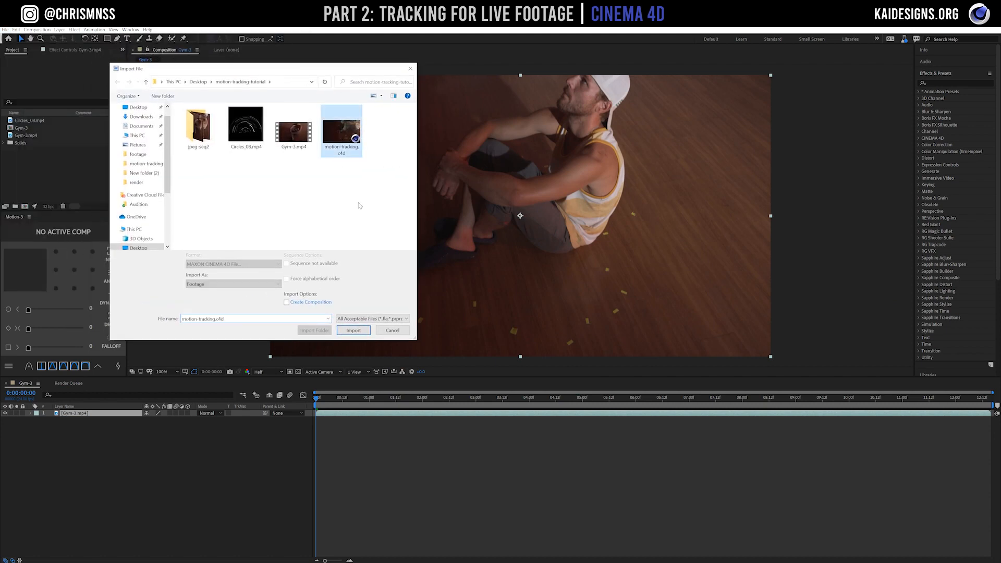
pyautogui.click(353, 330)
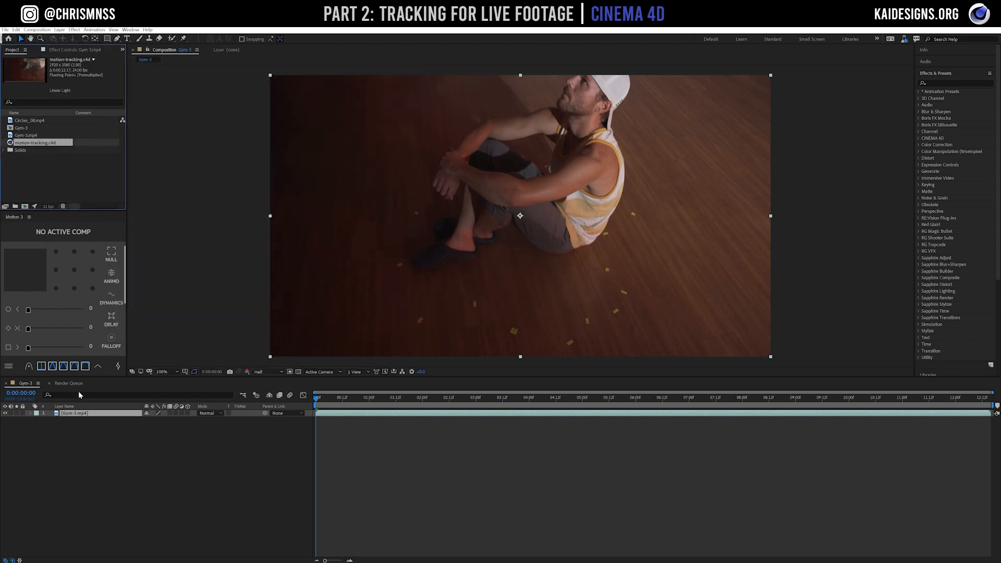
# Play the Gym-3 composition, preview the Circles_08.mp4 footage and return to the composition view
pyautogui.press('space')
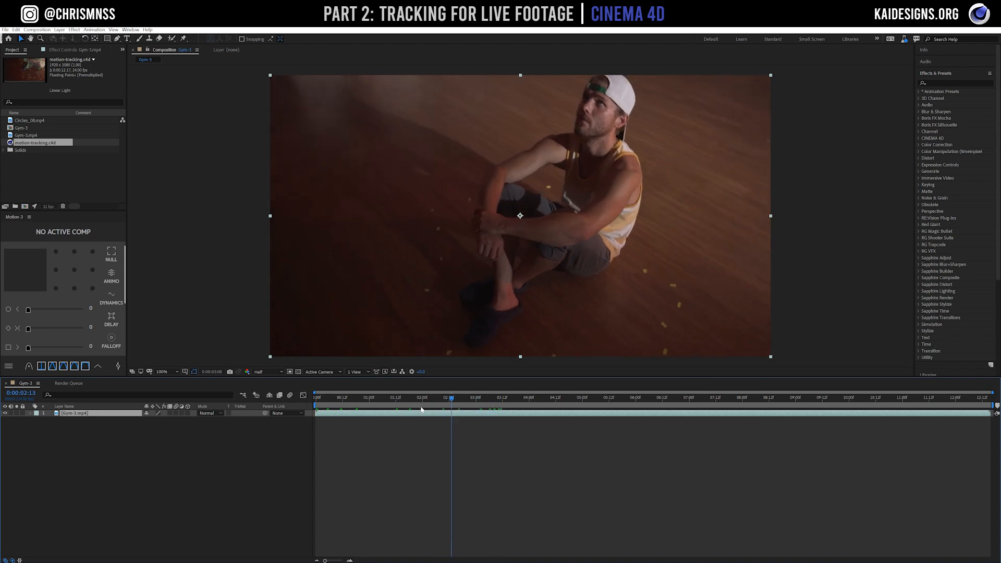
pyautogui.press('space')
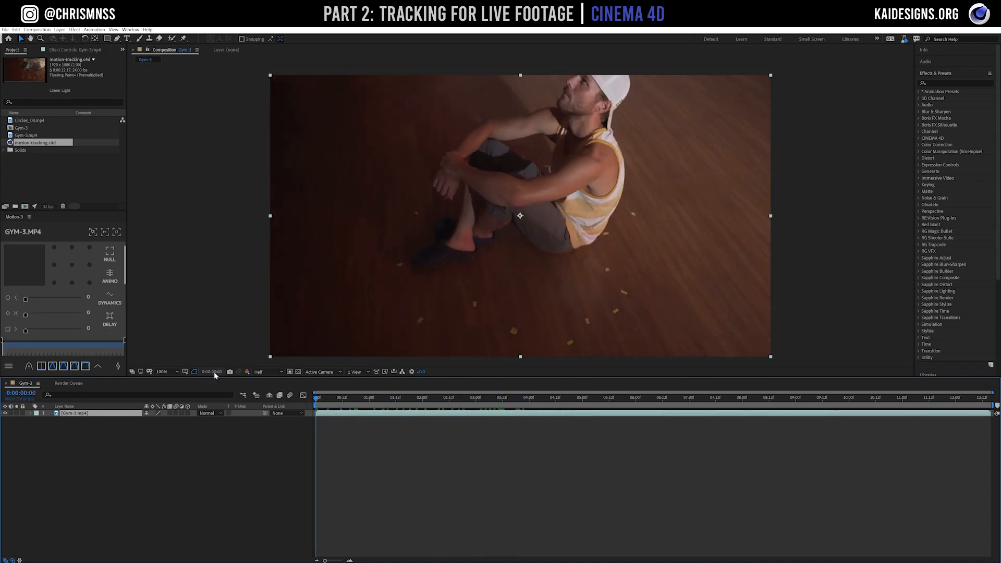
pyautogui.click(16, 121)
pyautogui.doubleClick(12, 121)
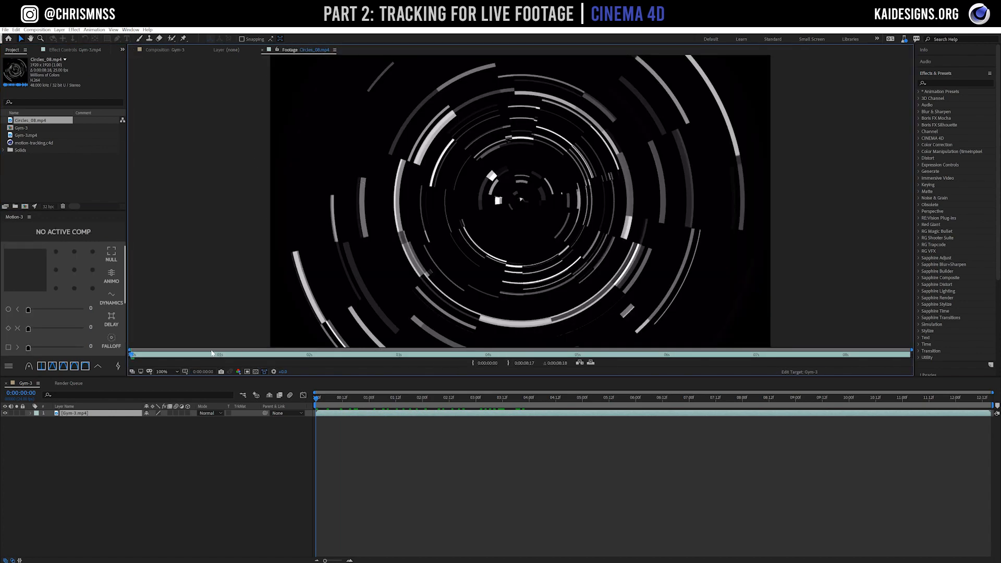
pyautogui.press('space')
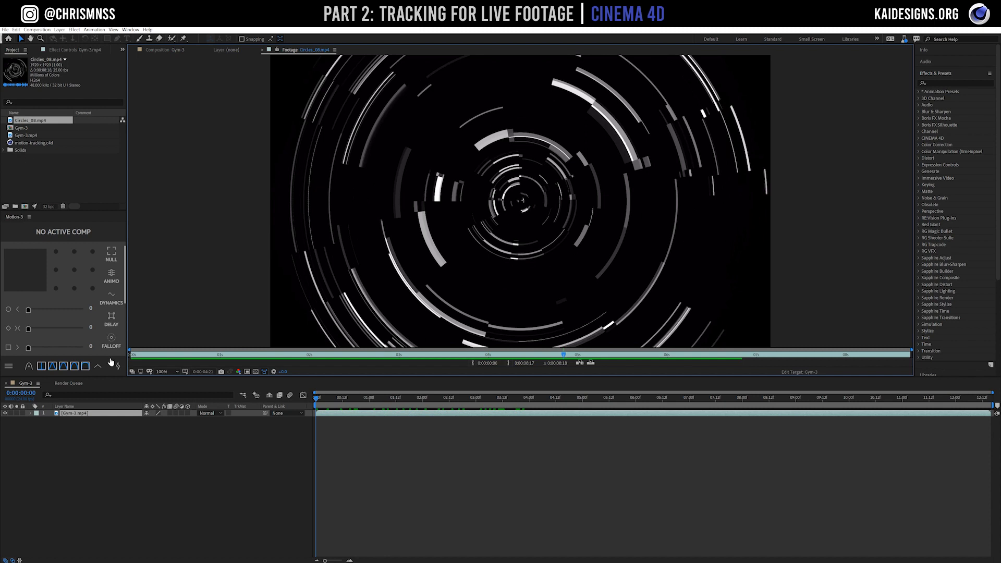
pyautogui.click(161, 50)
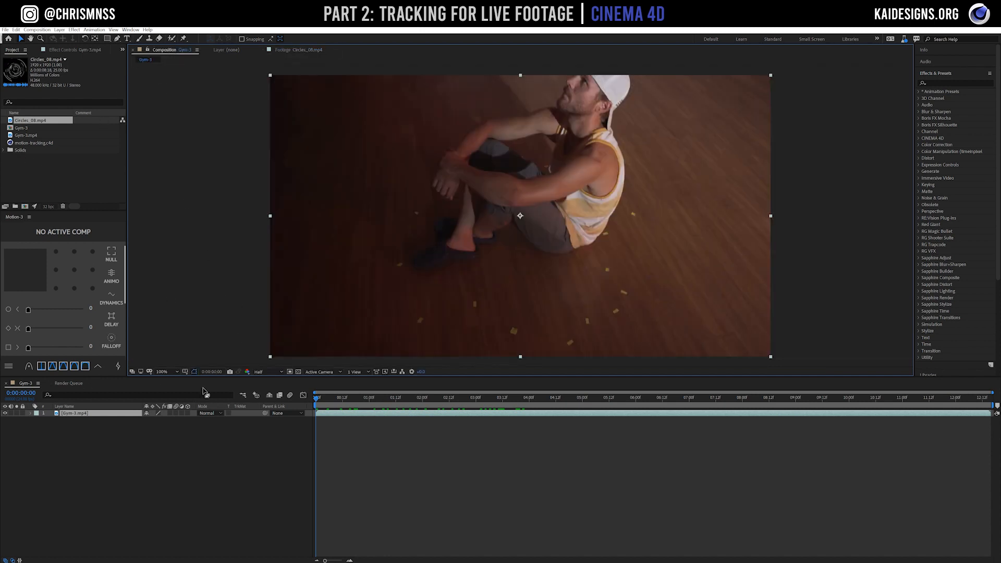
# Add motion-tracking.c4d above the gym footage in the Gym-3 composition and extract its Cinema 4D scene data
pyautogui.click(30, 145)
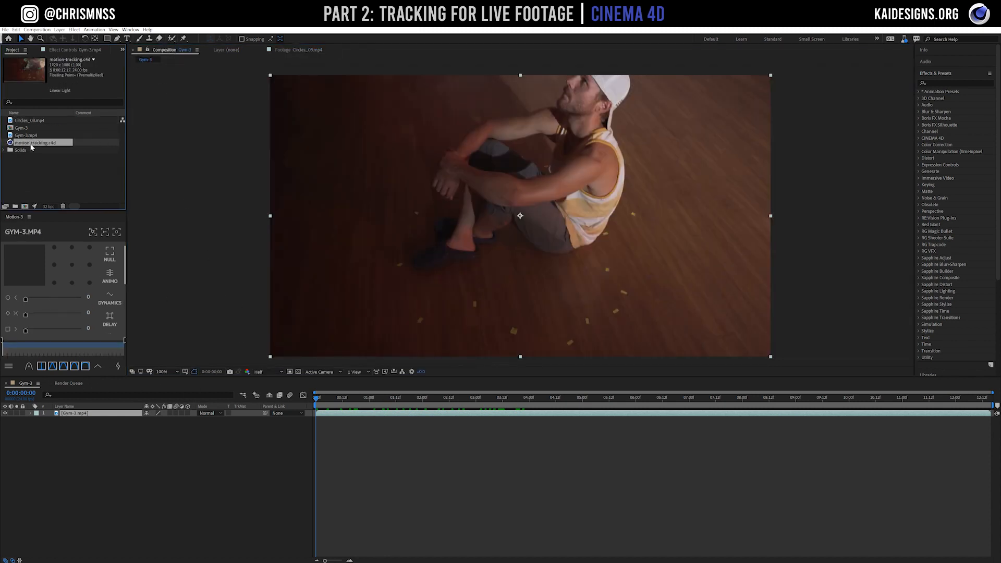
pyautogui.keyDown('alt'); pyautogui.moveTo(39, 148); pyautogui.dragTo(83, 413); pyautogui.keyUp('alt')
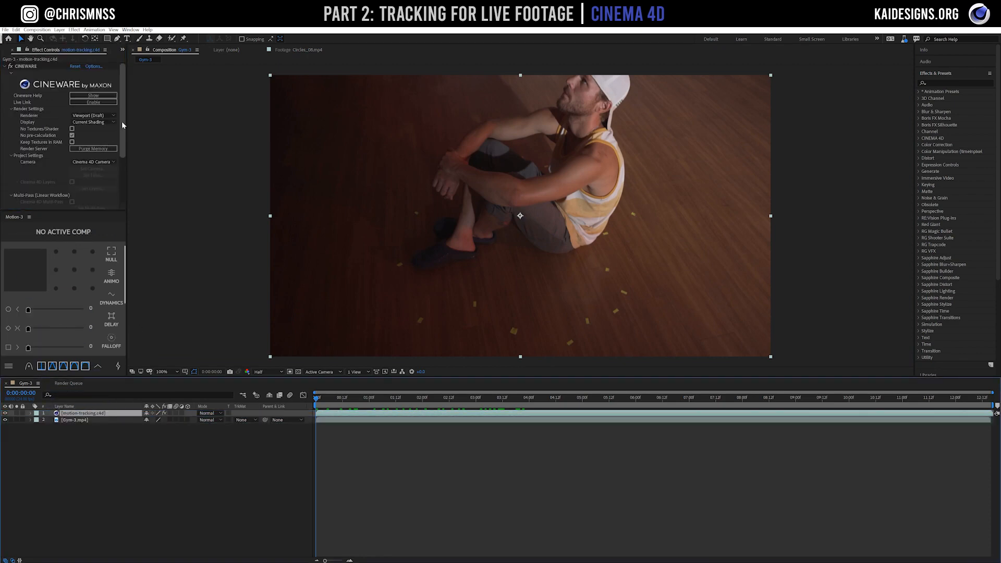
pyautogui.moveTo(121, 121); pyautogui.dragTo(123, 165)
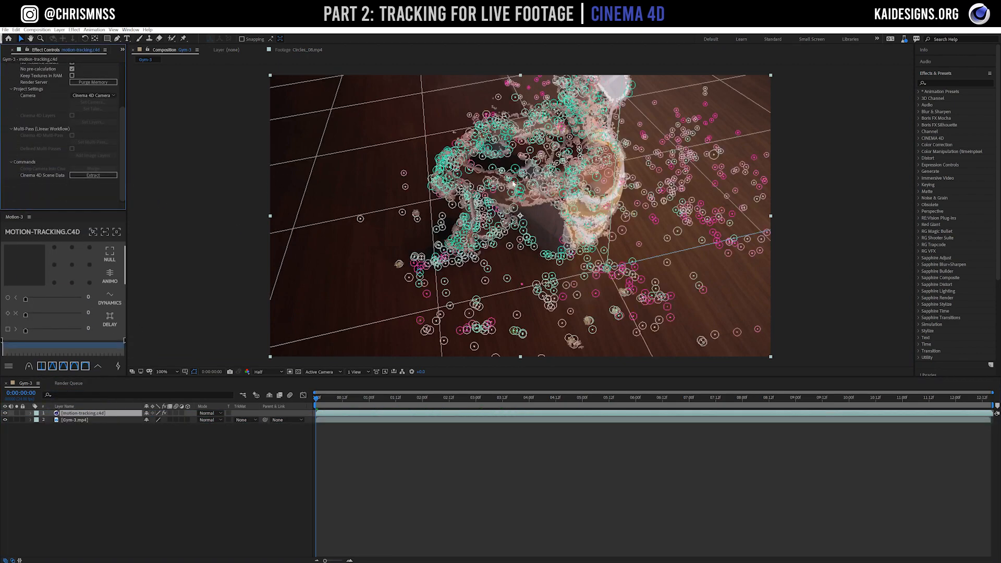
pyautogui.click(94, 177)
pyautogui.click(95, 176)
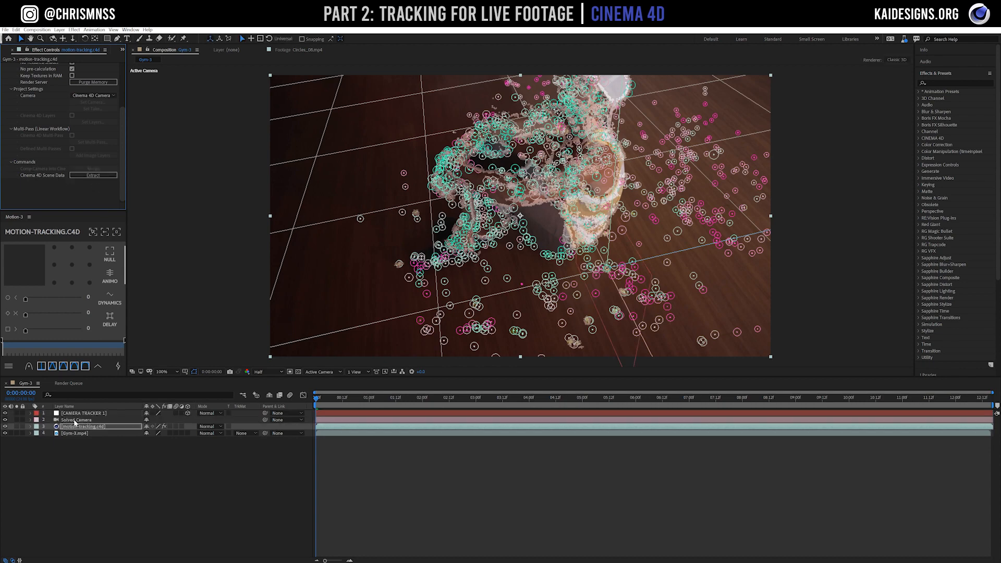
# Hide the motion-tracking.c4d layer and select the CAMERA TRACKER 1 null layer
pyautogui.click(75, 422)
pyautogui.click(81, 414)
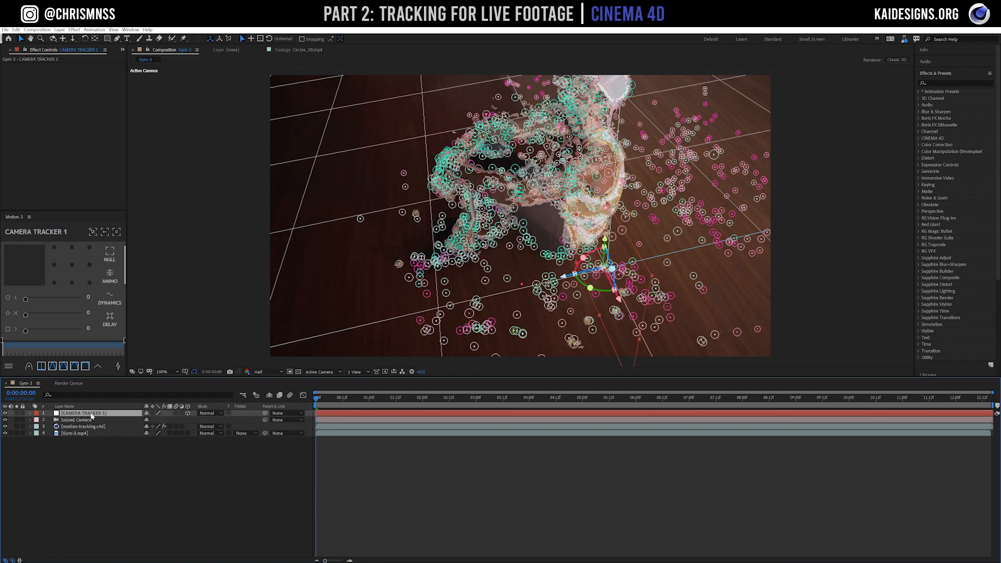
pyautogui.click(6, 428)
pyautogui.click(83, 426)
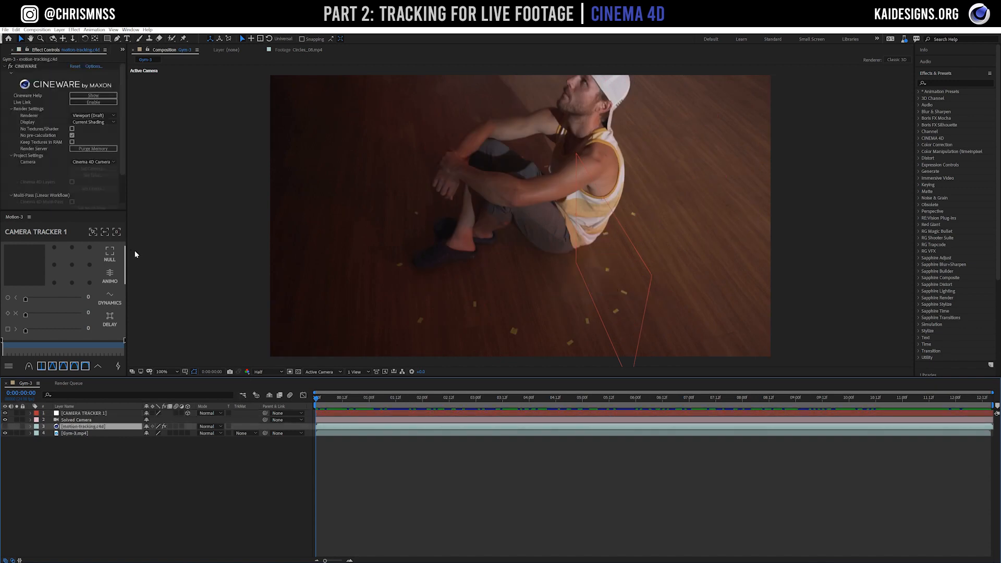
pyautogui.click(83, 413)
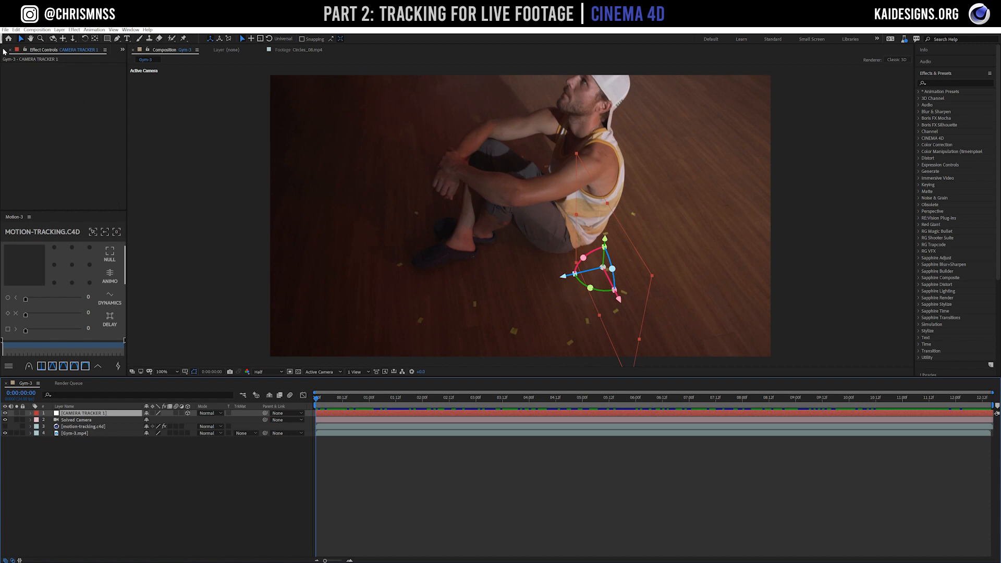
# Add Circles_08.mp4 as the top layer of the Gym-3 composition and make it a 3D layer
pyautogui.click(3, 51)
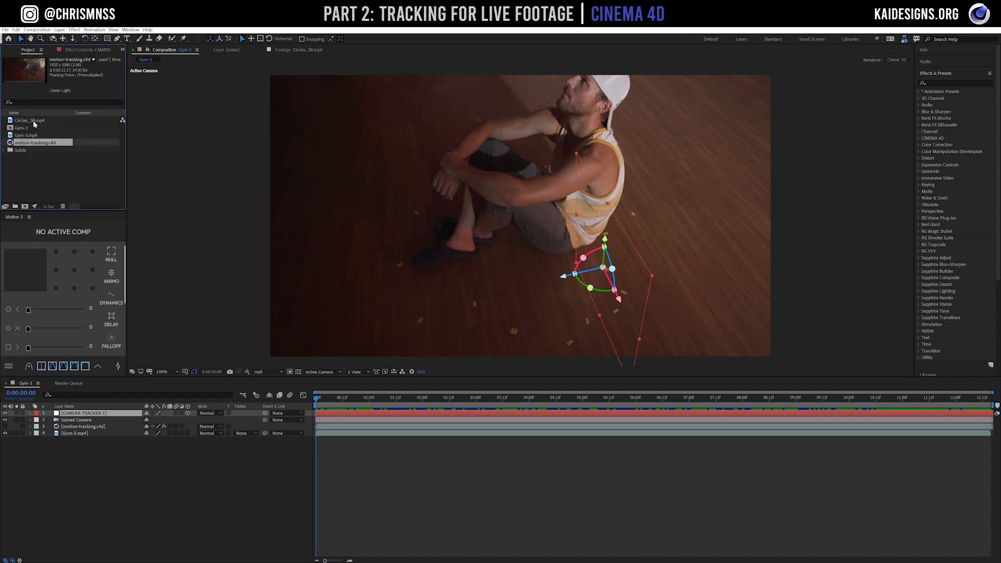
pyautogui.moveTo(33, 121); pyautogui.dragTo(67, 413)
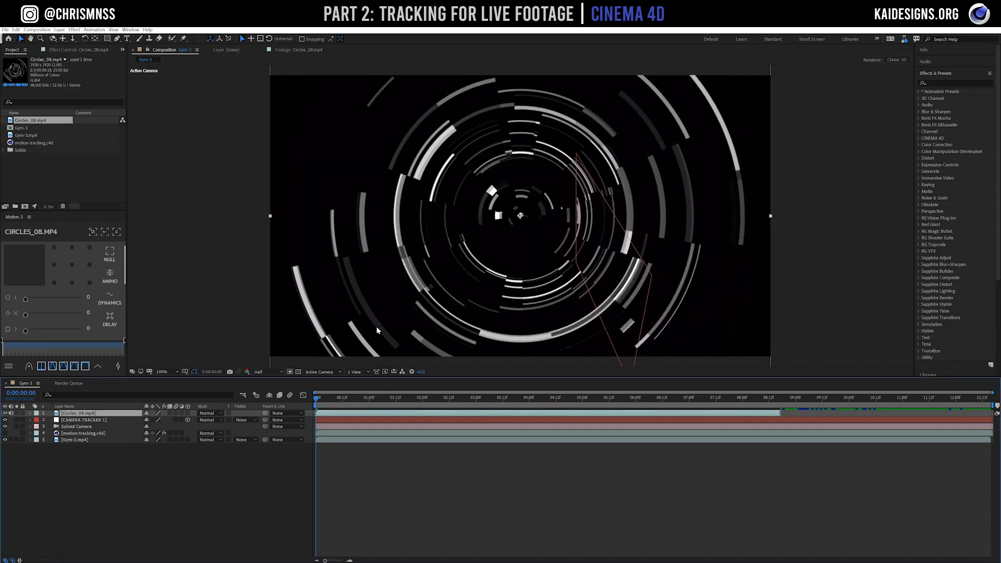
pyautogui.click(188, 413)
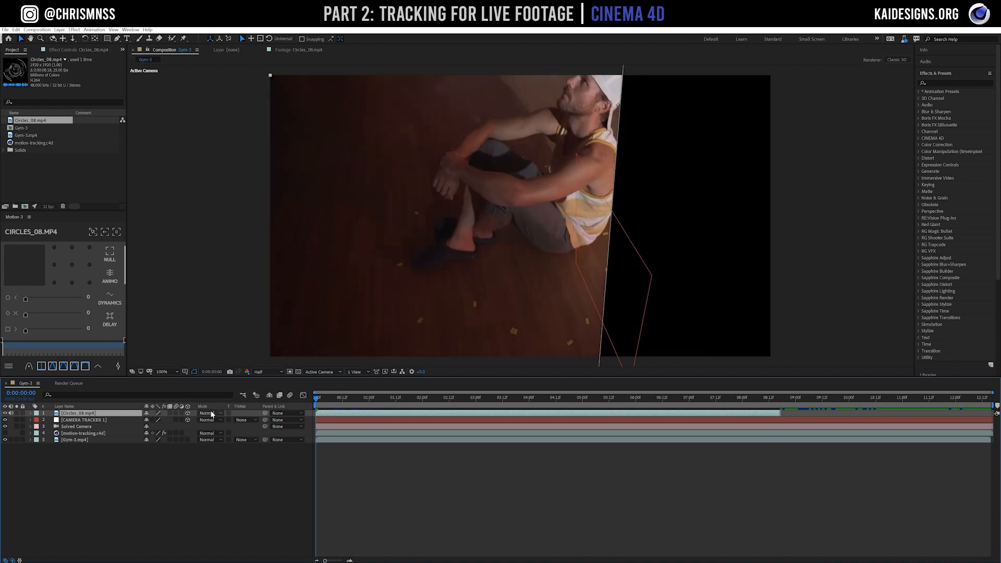
# Scrub and play the composition to check how the 3D circles layer moves with the solved camera, then return to the start
pyautogui.moveTo(320, 400); pyautogui.dragTo(373, 405)
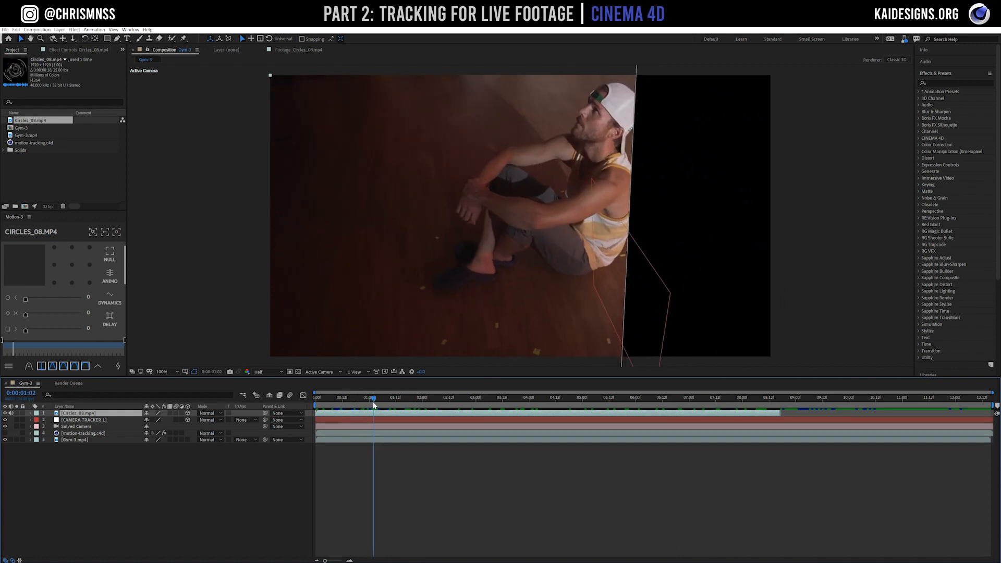
pyautogui.press('space')
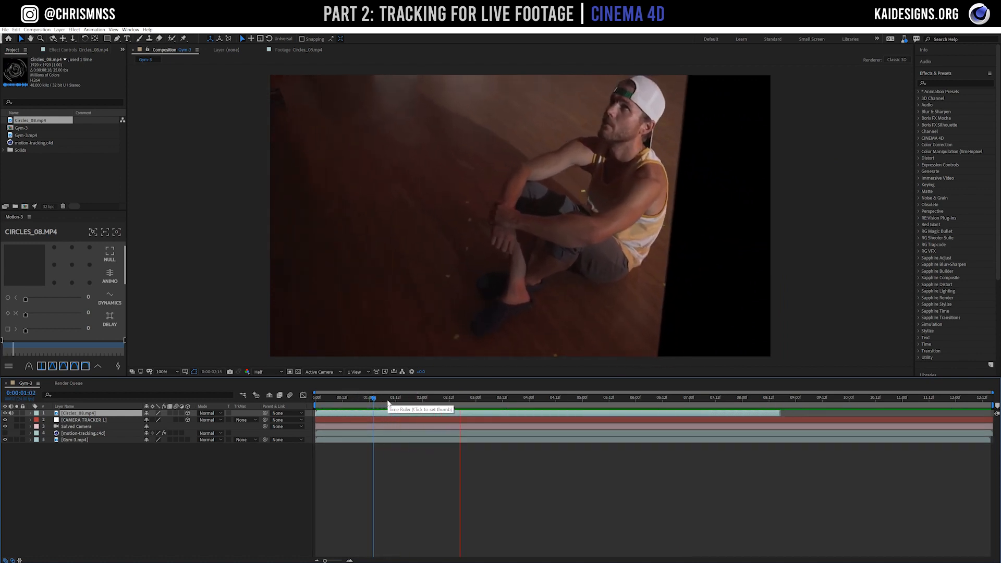
pyautogui.press('space')
pyautogui.moveTo(424, 400); pyautogui.dragTo(188, 403)
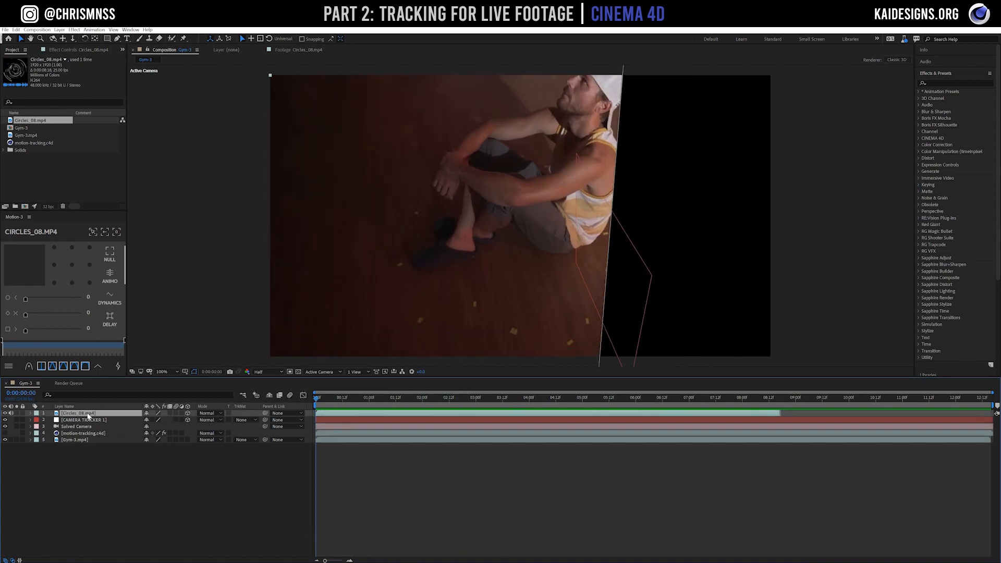
# Set the Circles_08.mp4 layer's blend mode to Add and parent it to the CAMERA TRACKER 1 null
pyautogui.click(11, 413)
pyautogui.click(209, 413)
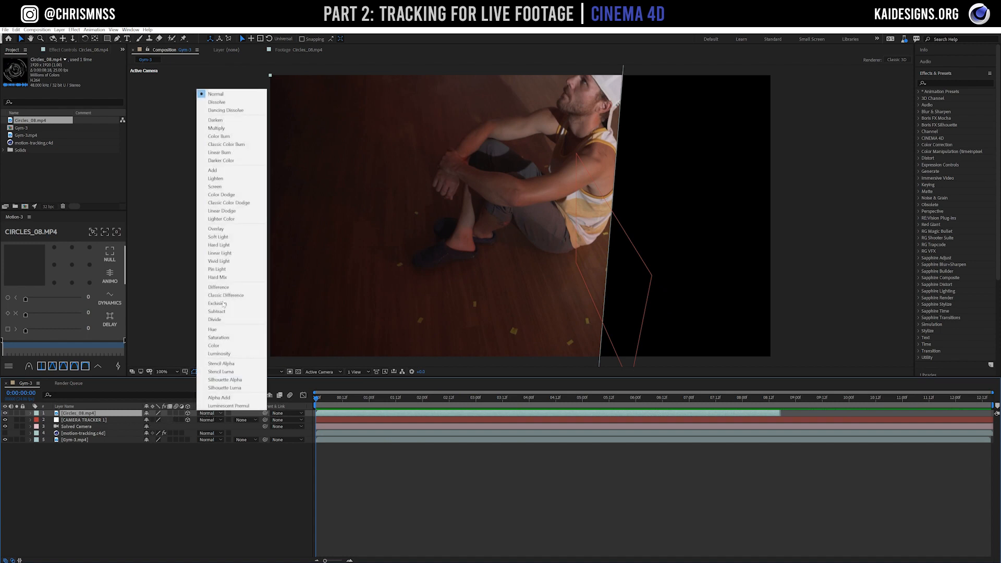
pyautogui.click(212, 170)
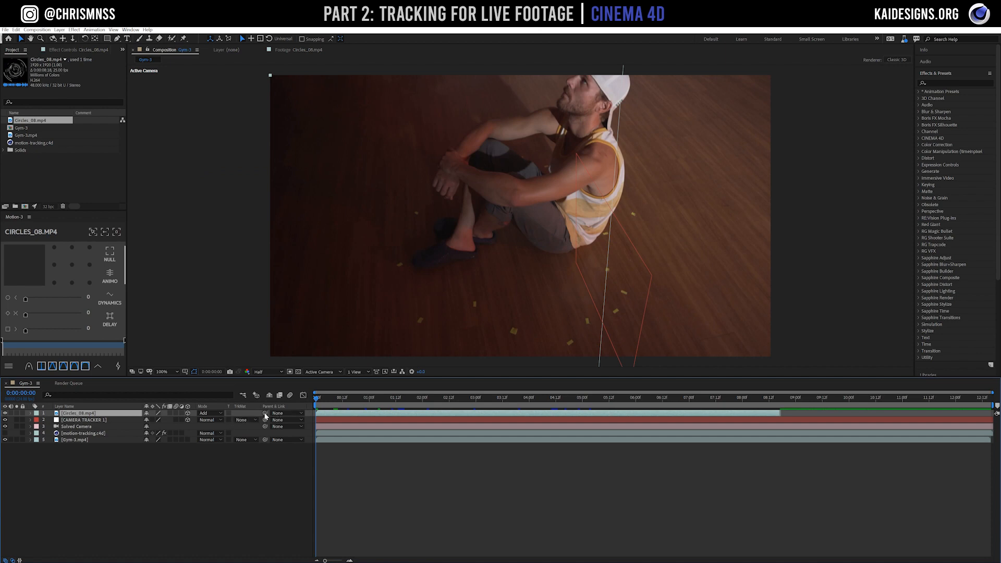
pyautogui.moveTo(266, 414); pyautogui.dragTo(105, 421)
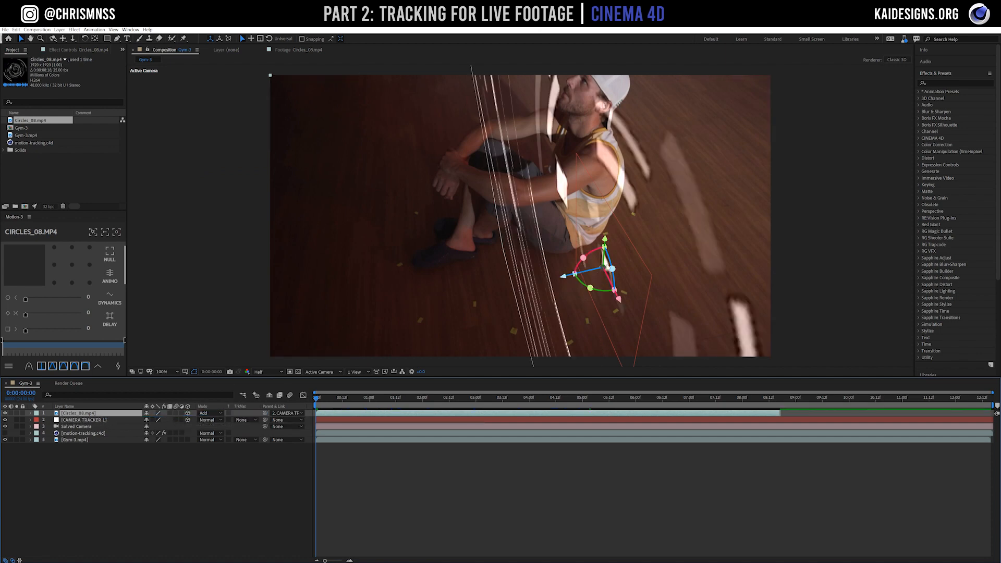
# Preview the parented circles and, at 0:00:05:06, reduce the Circles_08.mp4 layer's scale to 5%
pyautogui.moveTo(322, 396); pyautogui.dragTo(470, 402)
pyautogui.press('space')
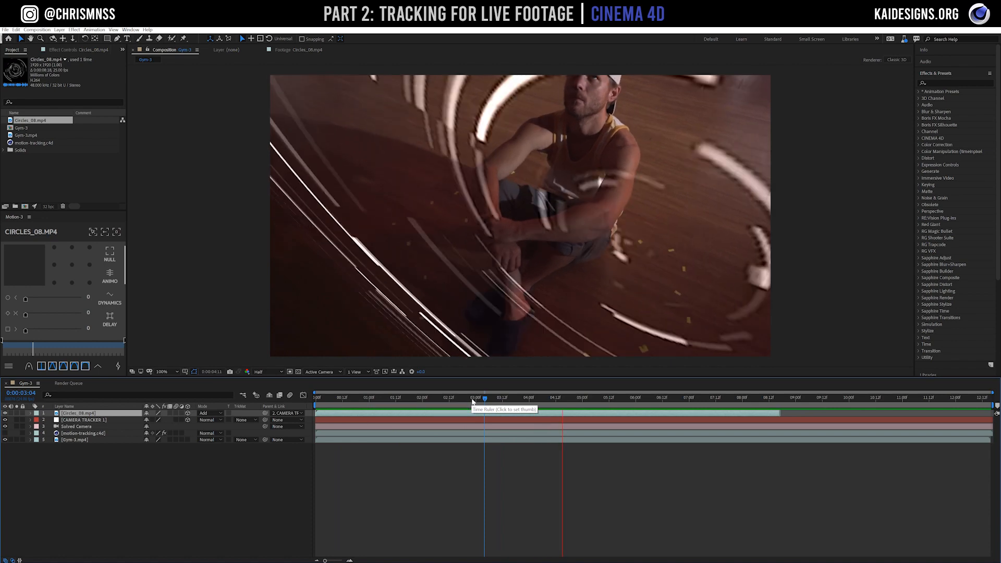
pyautogui.press('space')
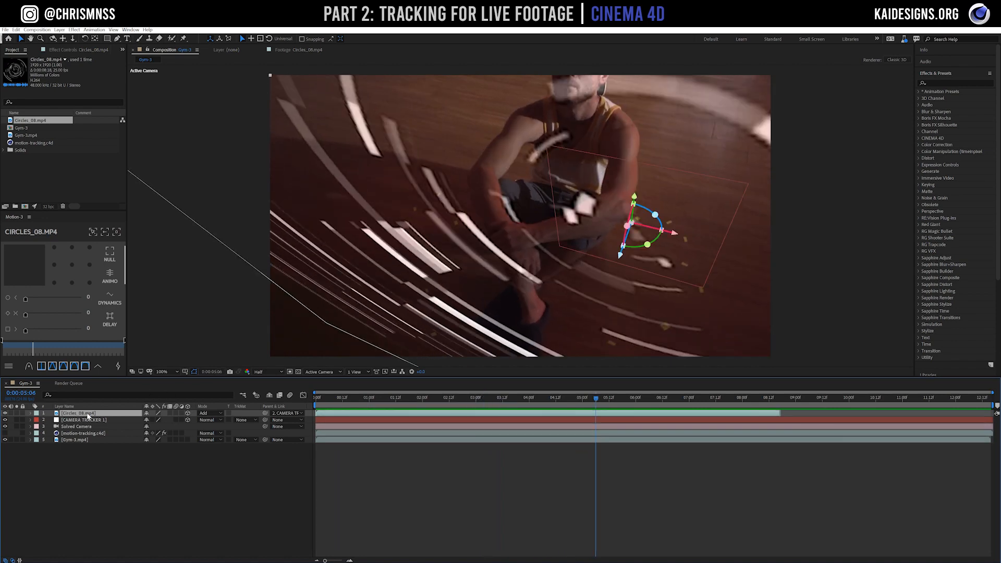
pyautogui.press('s')
pyautogui.moveTo(155, 419); pyautogui.dragTo(121, 425)
pyautogui.click(157, 420)
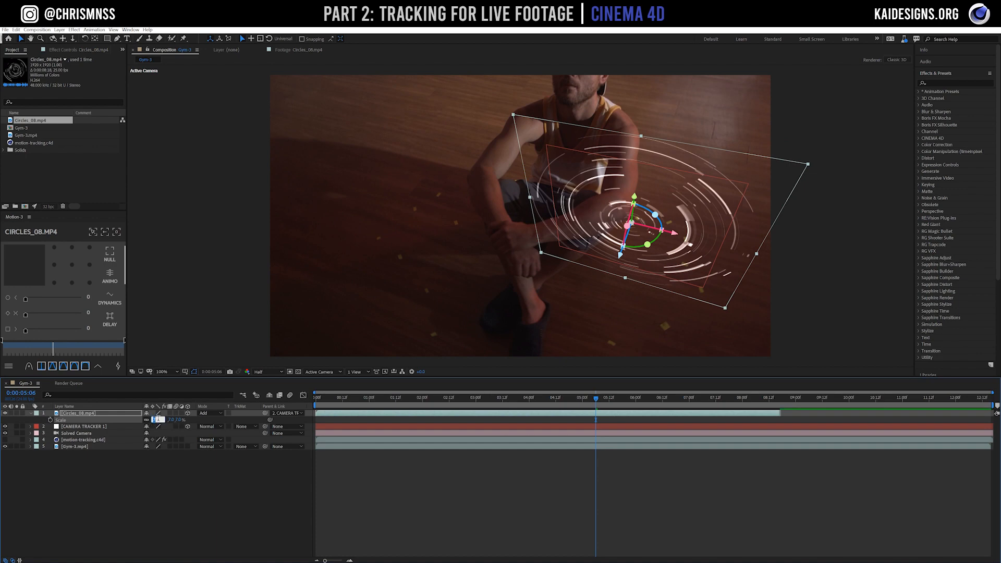
pyautogui.write('5')
pyautogui.press('Return')
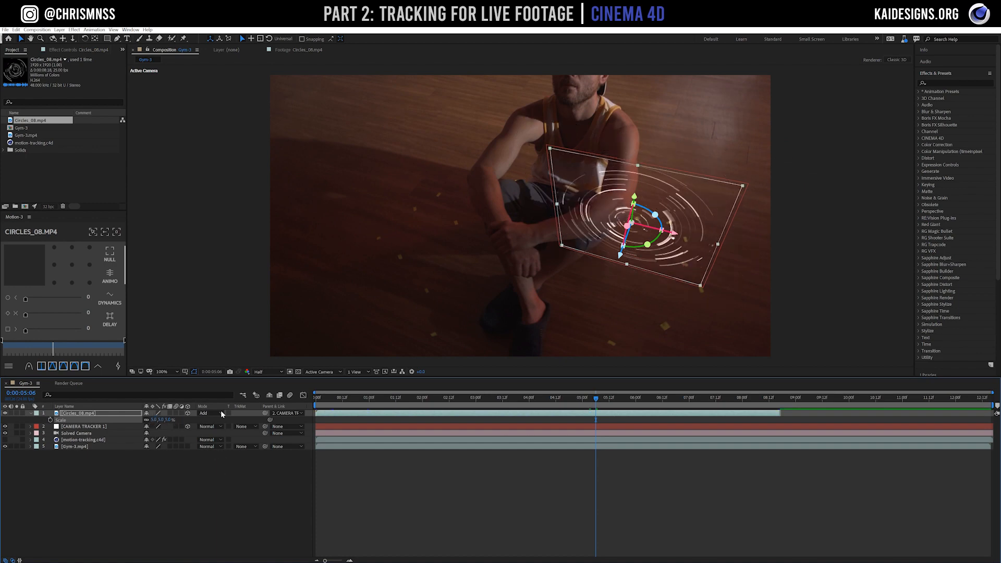
# Set the Circles_08.mp4 layer's X Rotation to -90° so the circles lie along the floor
pyautogui.click(109, 415)
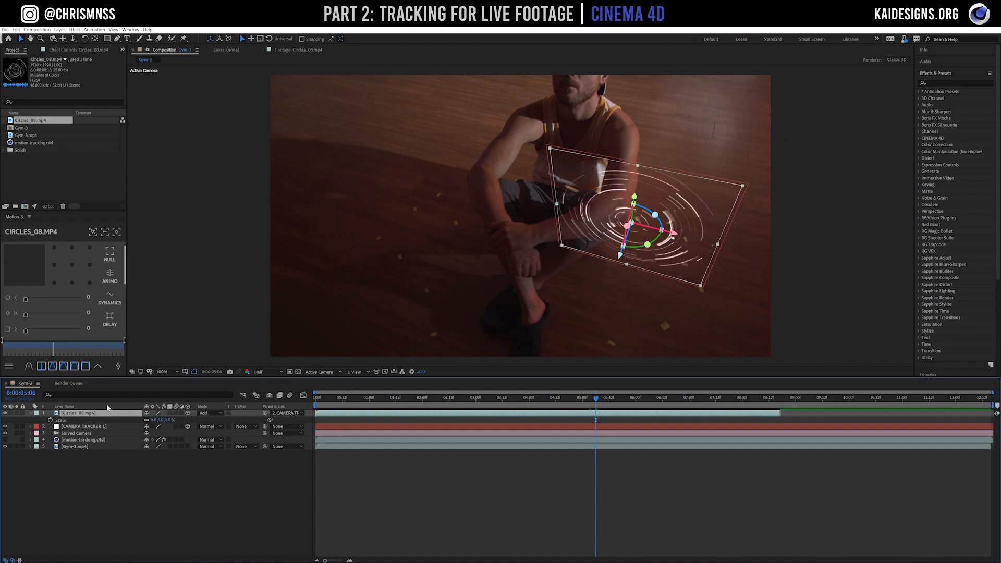
pyautogui.press('p')
pyautogui.press('r')
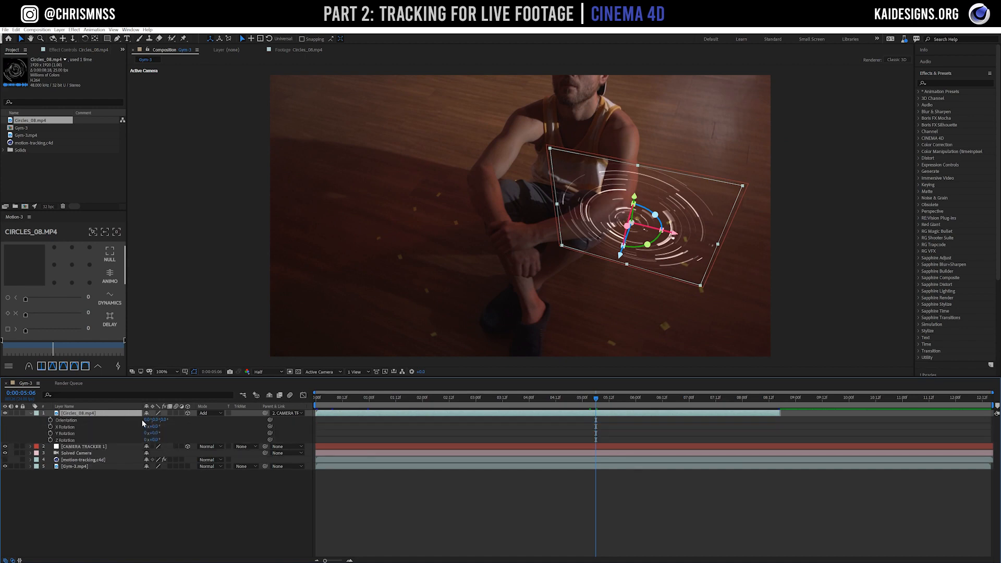
pyautogui.moveTo(155, 434); pyautogui.dragTo(120, 428)
pyautogui.hotkey('ctrl', 'z')
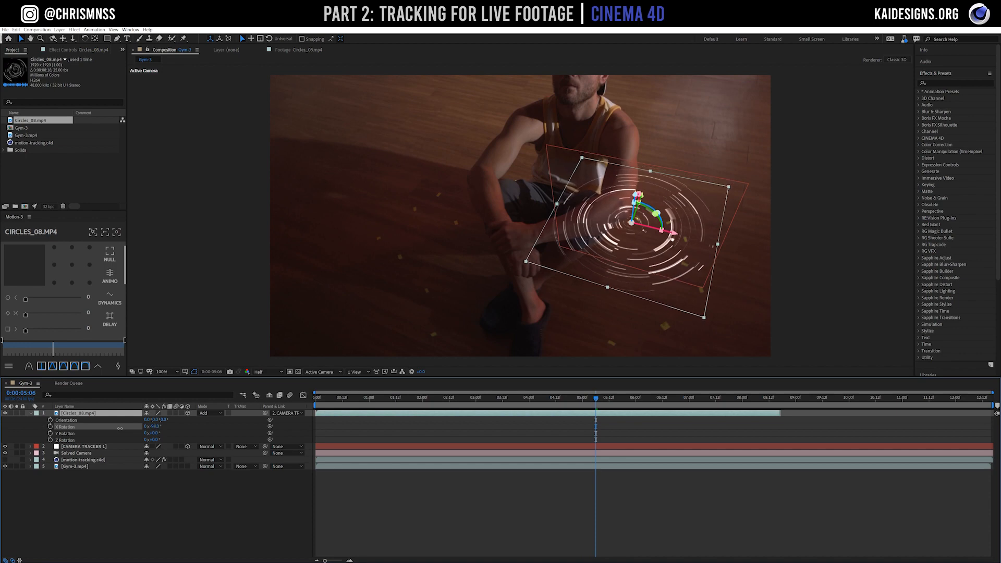
pyautogui.click(155, 427)
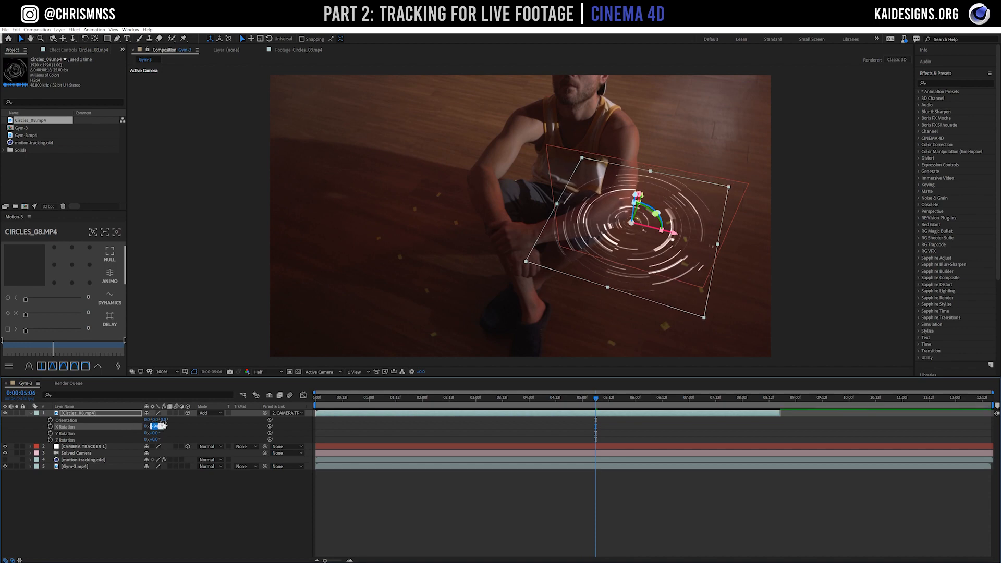
pyautogui.write('-90')
pyautogui.press('Return')
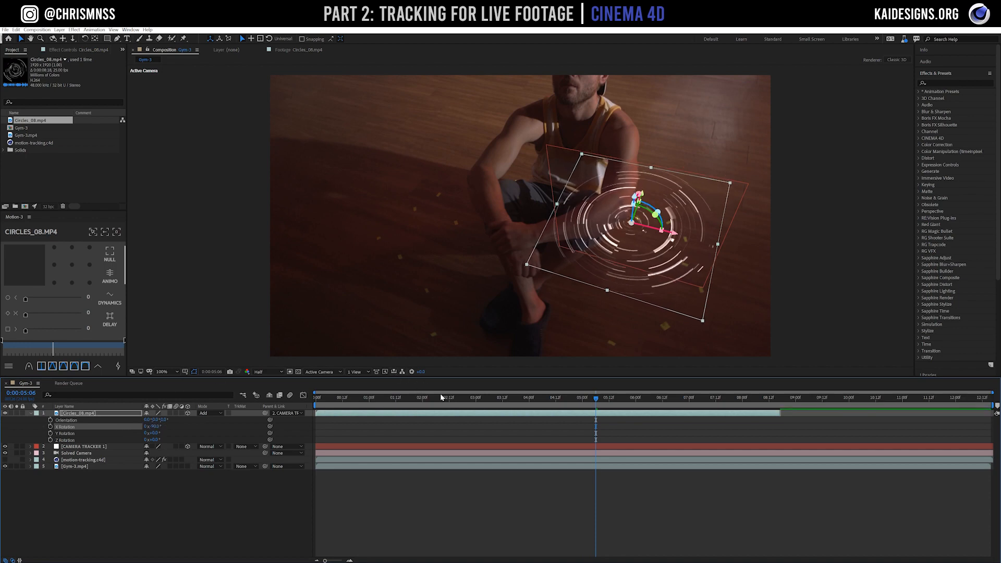
# Play the composition from near the start to check how the circles stick to the floor as the camera moves
pyautogui.moveTo(382, 399); pyautogui.dragTo(316, 399)
pyautogui.press('space')
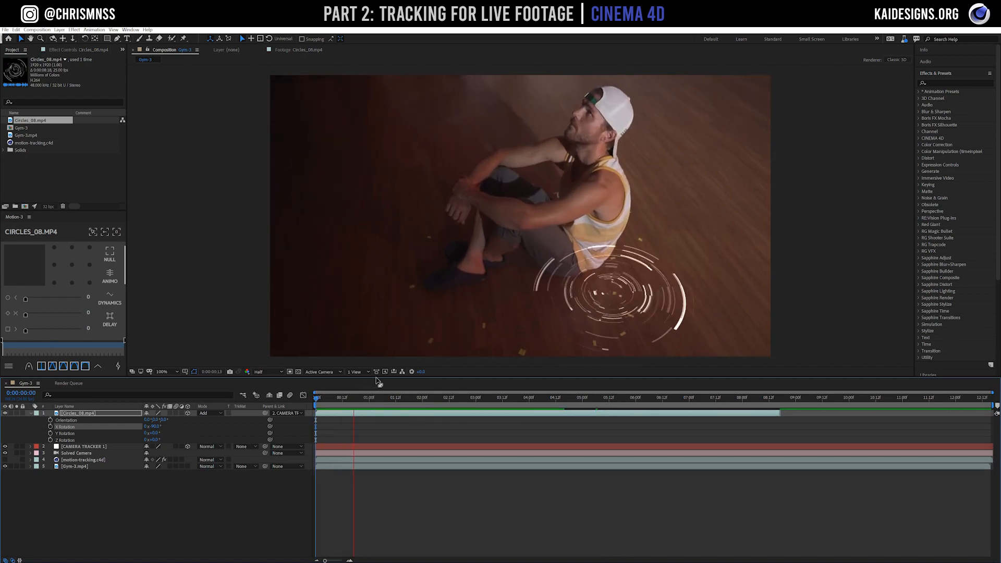
pyautogui.press('space')
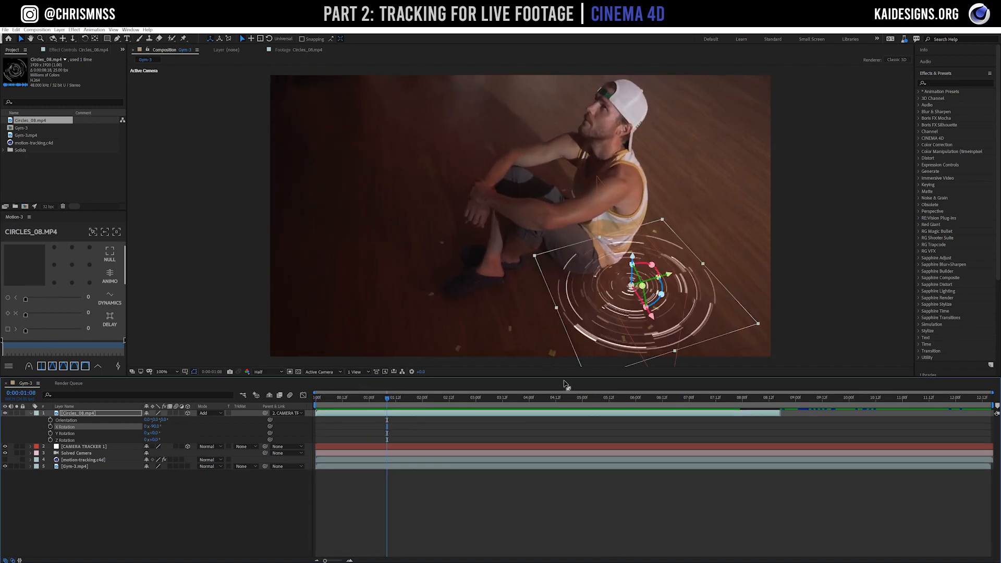
pyautogui.click(389, 398)
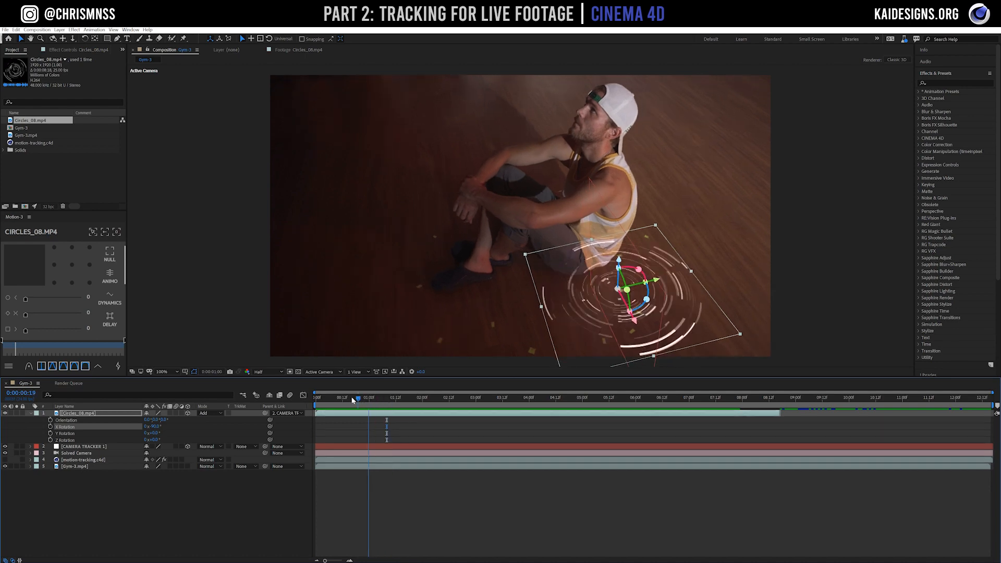
pyautogui.press('space')
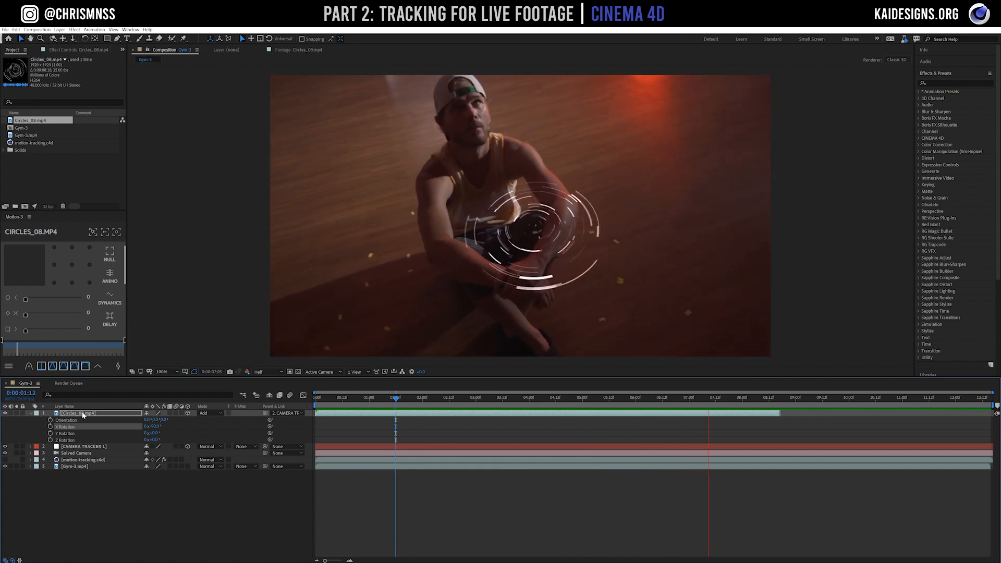
# Duplicate the Circles_08.mp4 layer twice and raise the middle copy above the original to a Y position of about 17
pyautogui.click(82, 413)
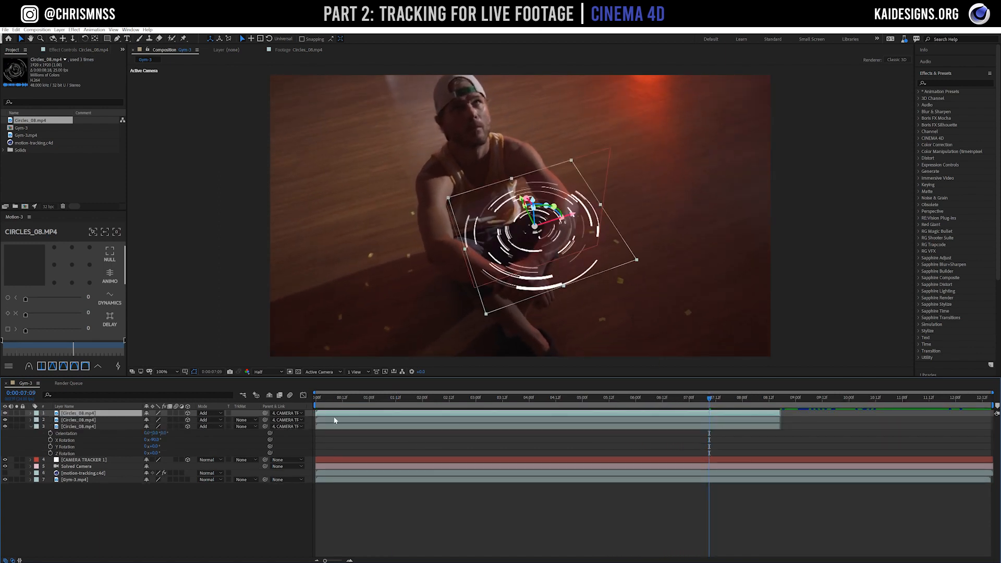
pyautogui.click(335, 421)
pyautogui.press('Home')
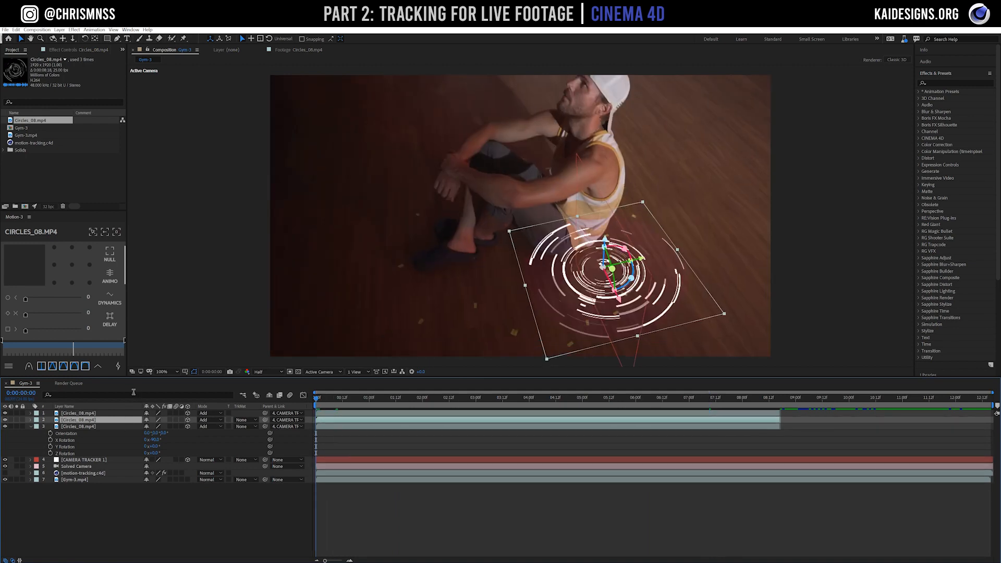
pyautogui.press('p')
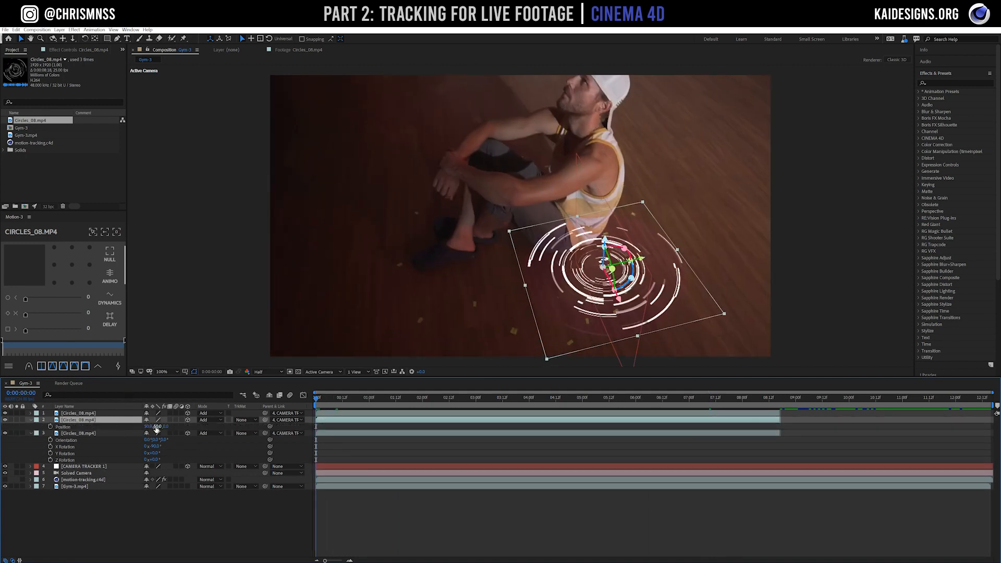
pyautogui.moveTo(157, 429); pyautogui.dragTo(139, 429)
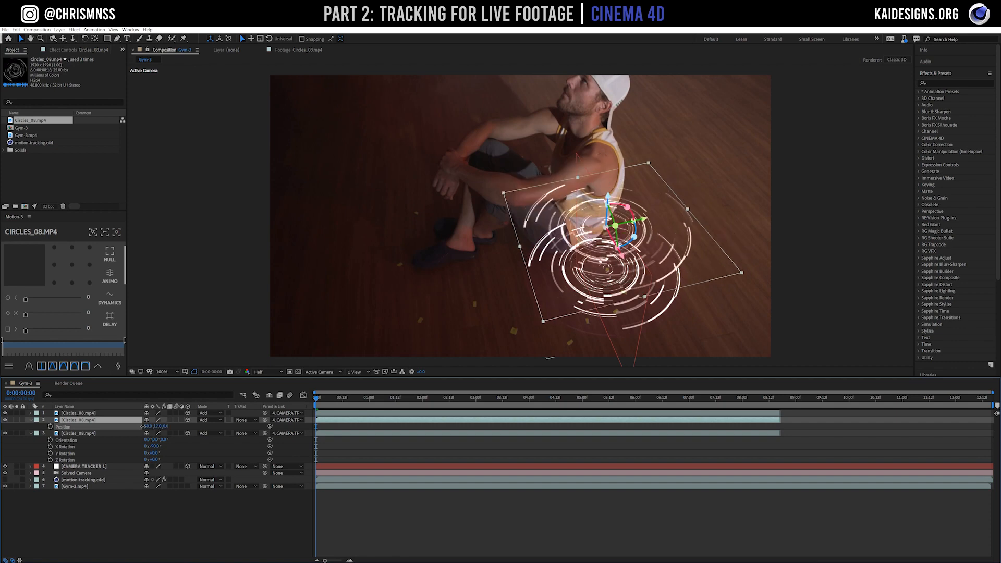
# Raise the topmost Circles_08.mp4 copy above the other two to a Y position of about -23
pyautogui.click(119, 414)
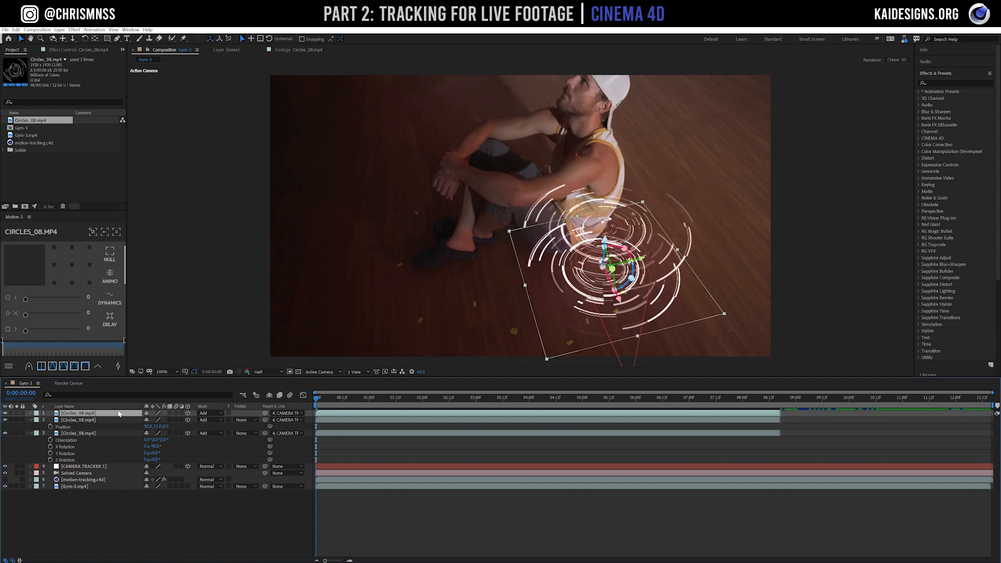
pyautogui.press('p')
pyautogui.moveTo(156, 419); pyautogui.dragTo(138, 421)
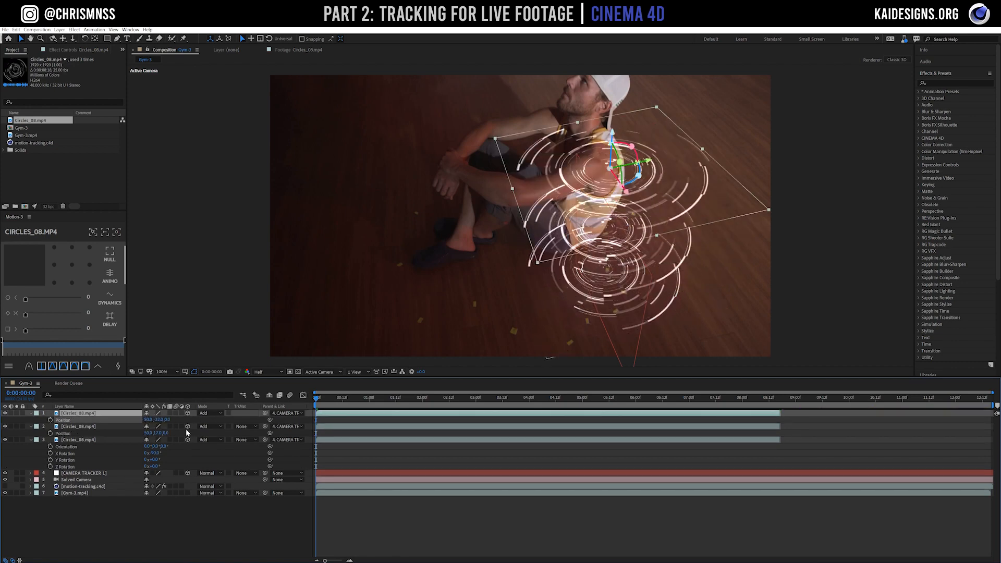
# Play and scrub through the composition to examine how the three stacked circle layers track with the footage
pyautogui.press('space')
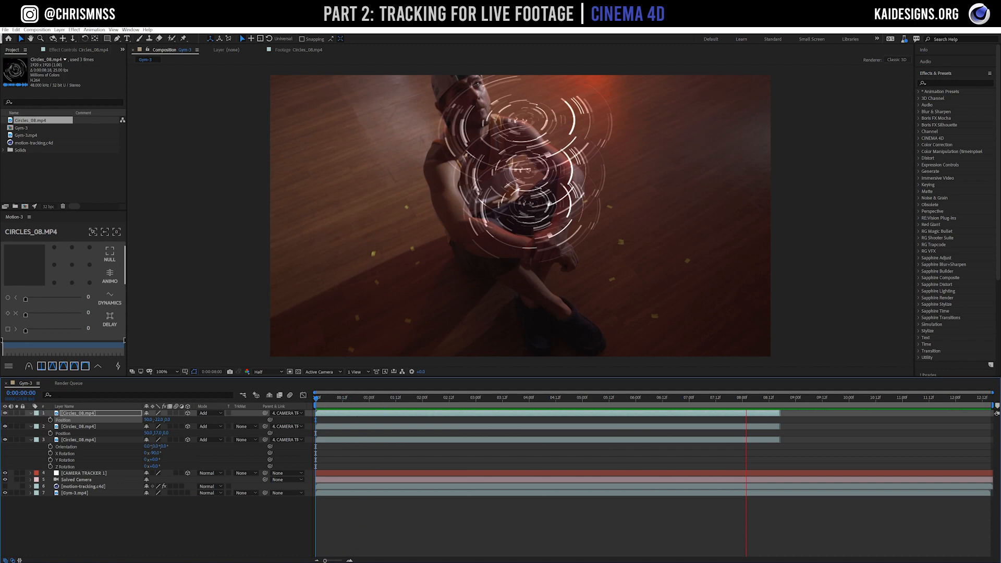
pyautogui.moveTo(338, 561)
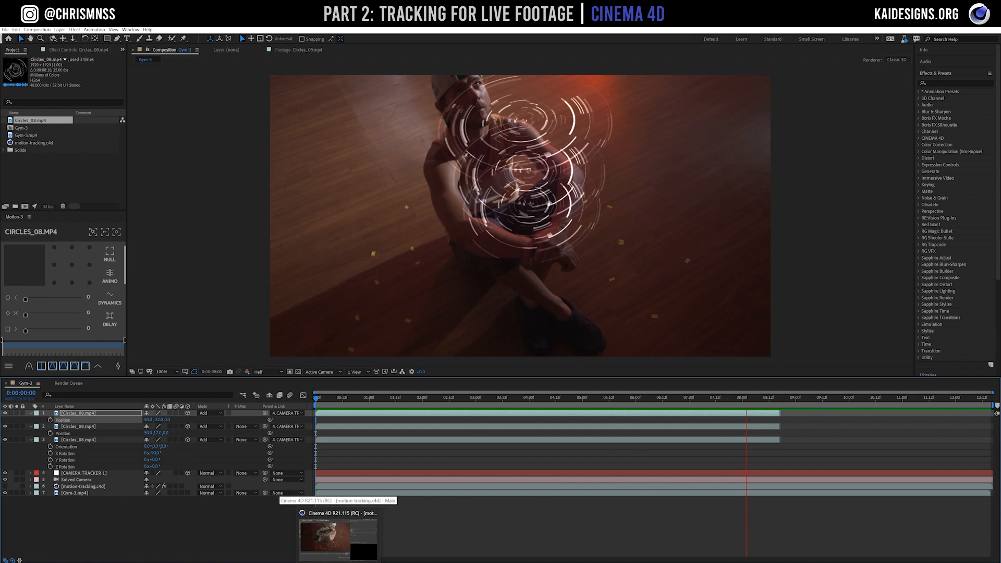
pyautogui.moveTo(339, 398); pyautogui.dragTo(357, 443)
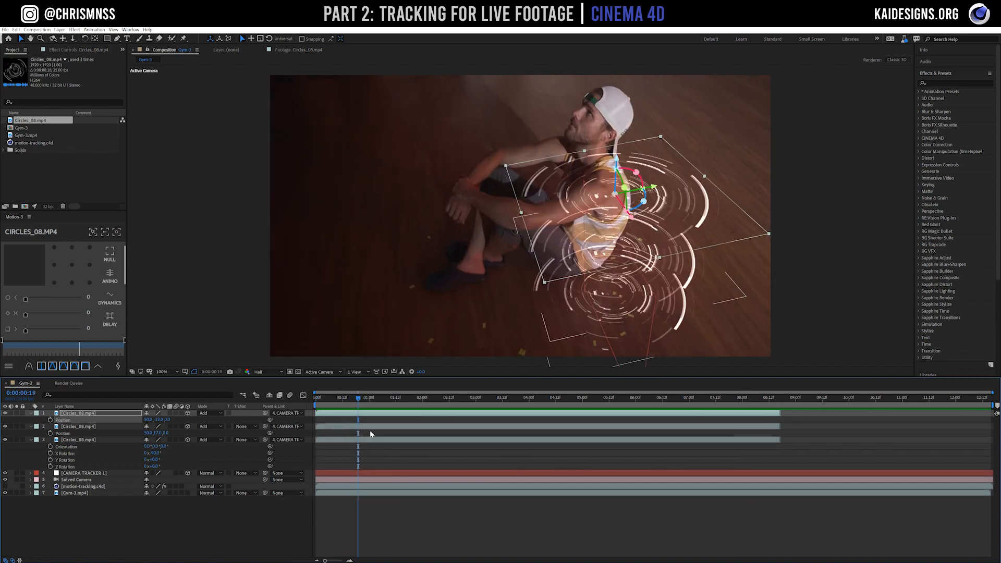
pyautogui.press('space')
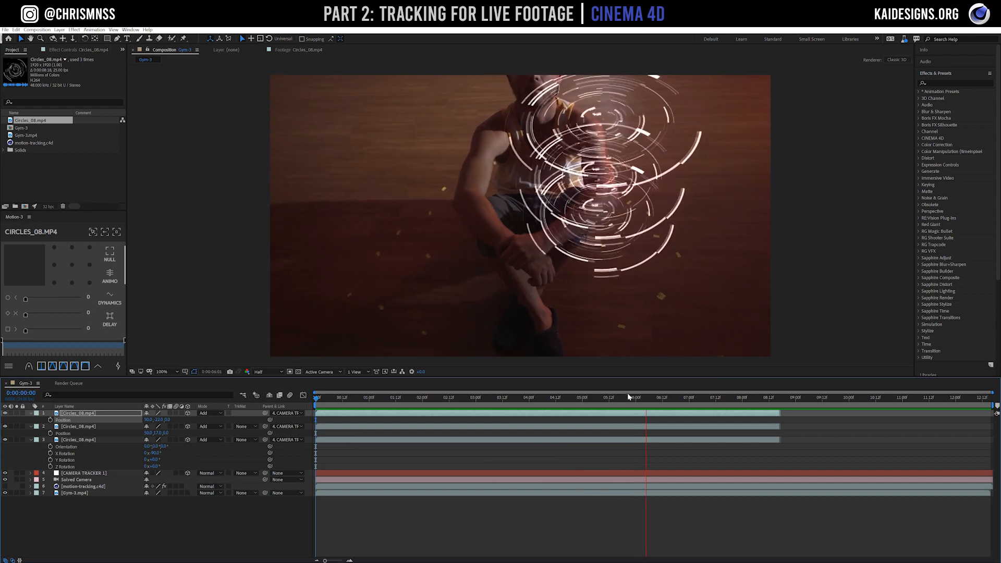
pyautogui.click(658, 392)
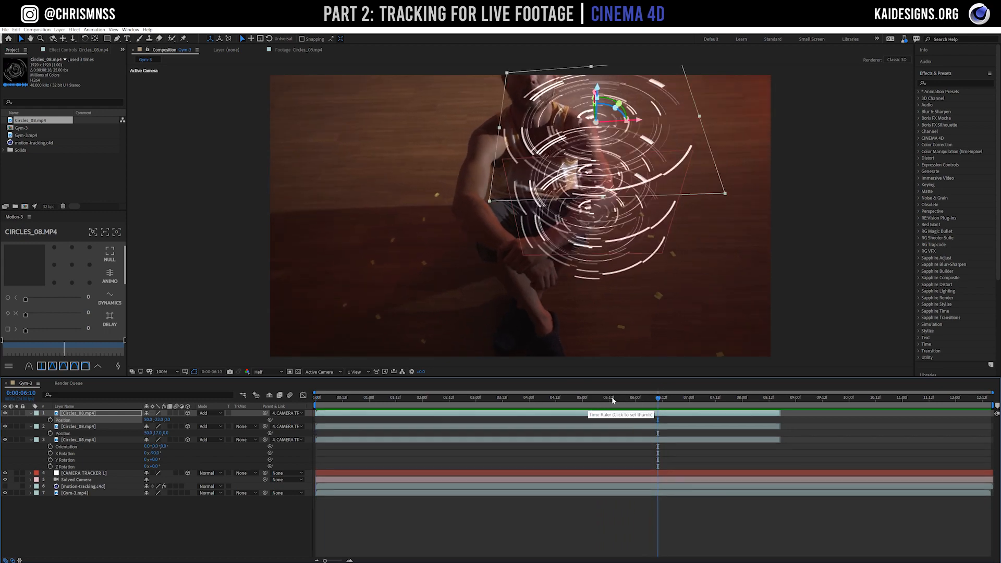
pyautogui.moveTo(656, 399); pyautogui.dragTo(322, 399)
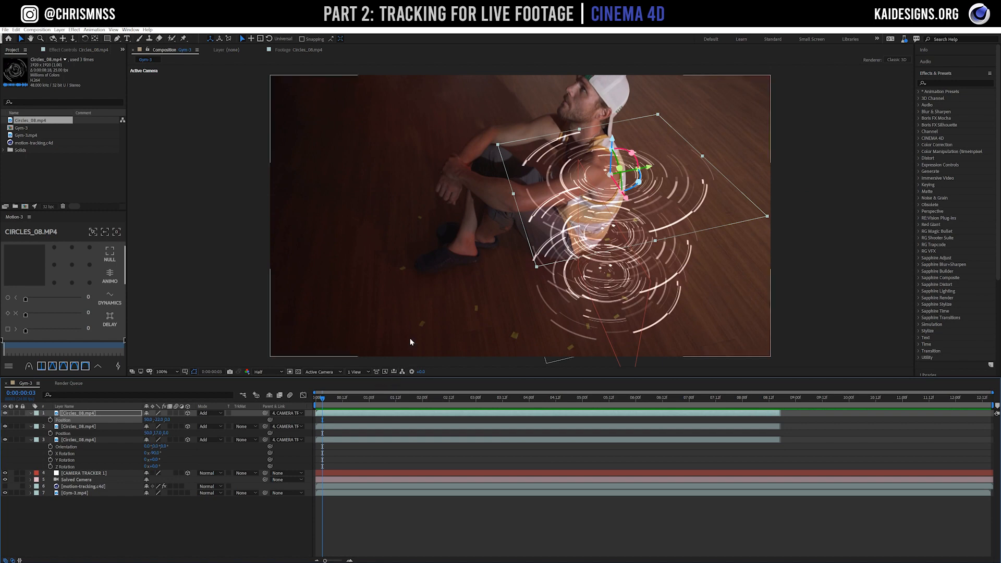
pyautogui.moveTo(324, 400); pyautogui.dragTo(498, 407)
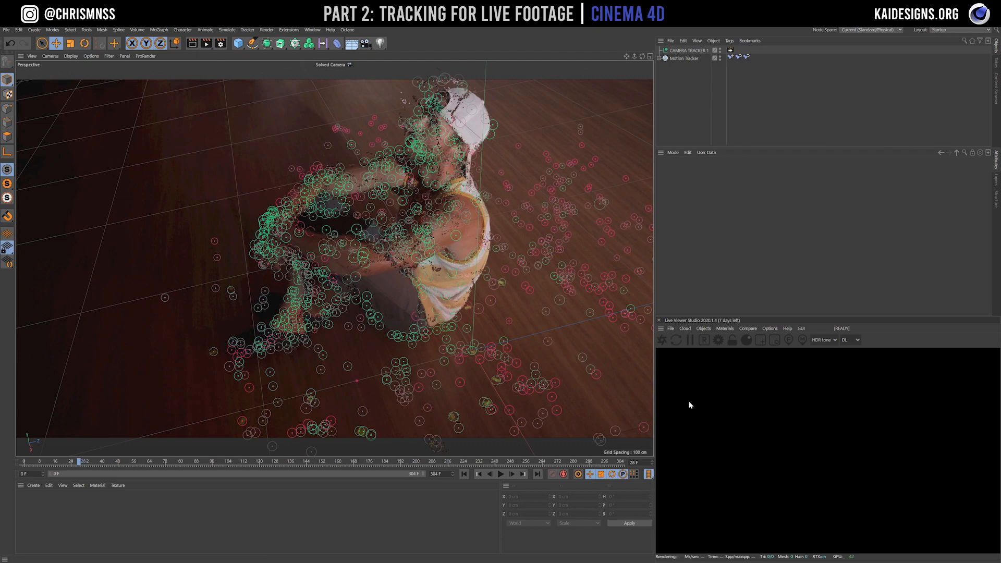
# In Cinema 4D, rotate the CAMERA TRACKER 1 null to a pitch of 90° and return to the Move tool
pyautogui.moveTo(99, 462); pyautogui.dragTo(33, 461)
pyautogui.click(689, 51)
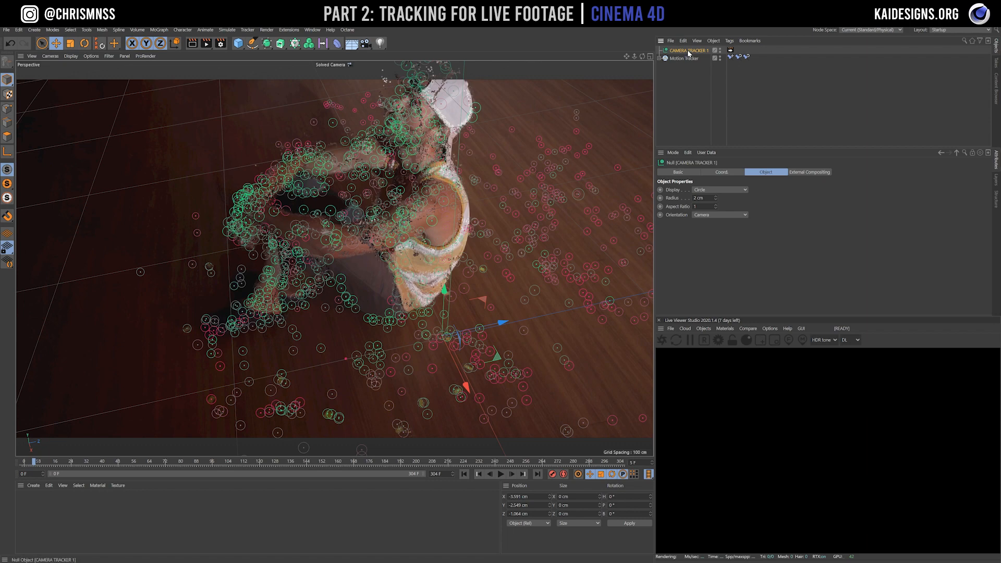
pyautogui.press('r')
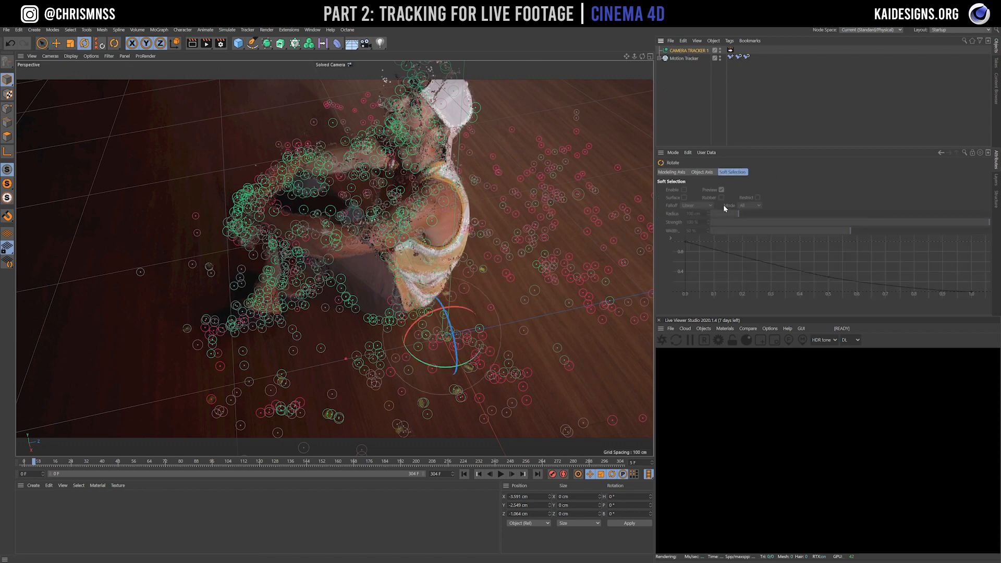
pyautogui.moveTo(456, 306); pyautogui.dragTo(456, 307)
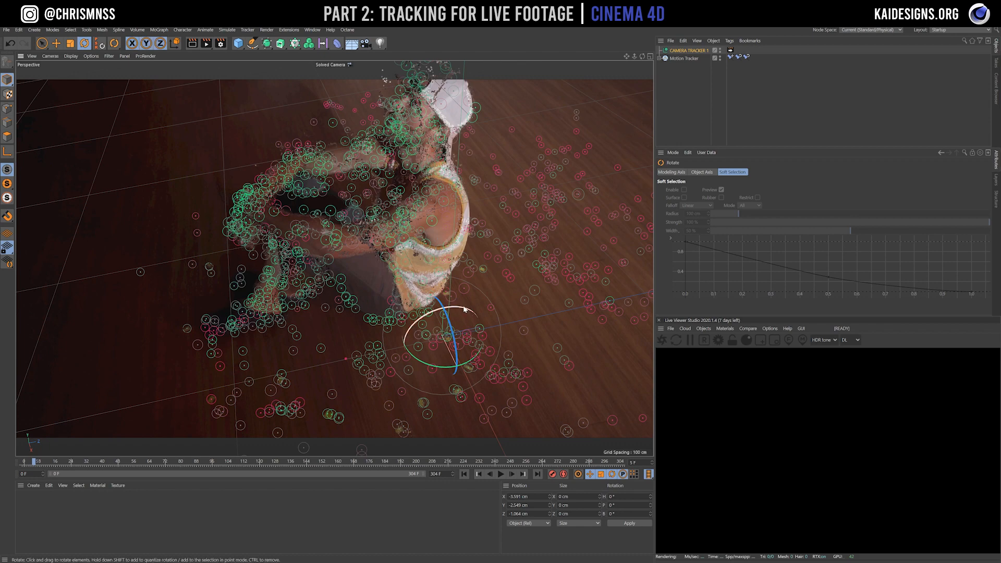
pyautogui.click(57, 44)
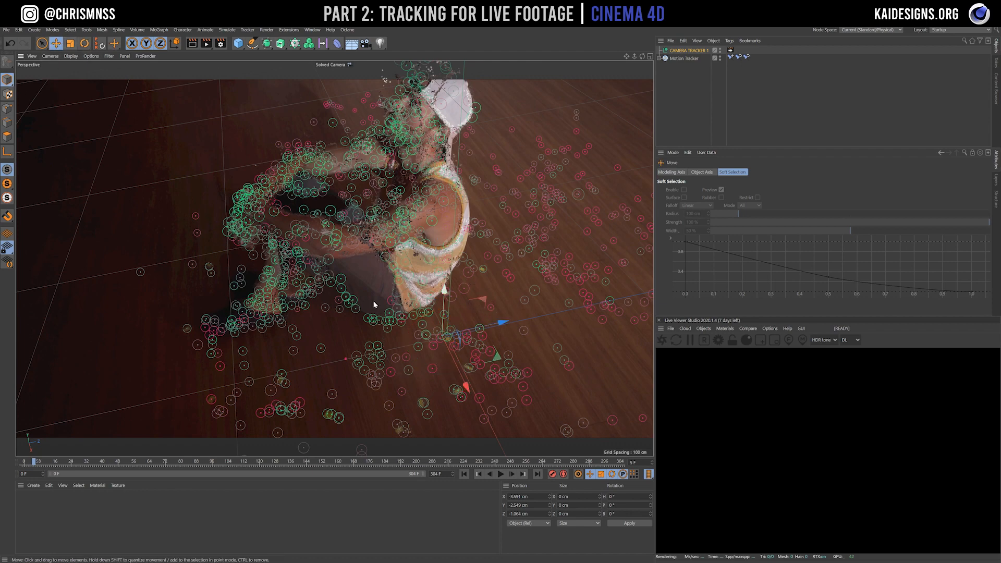
pyautogui.click(85, 44)
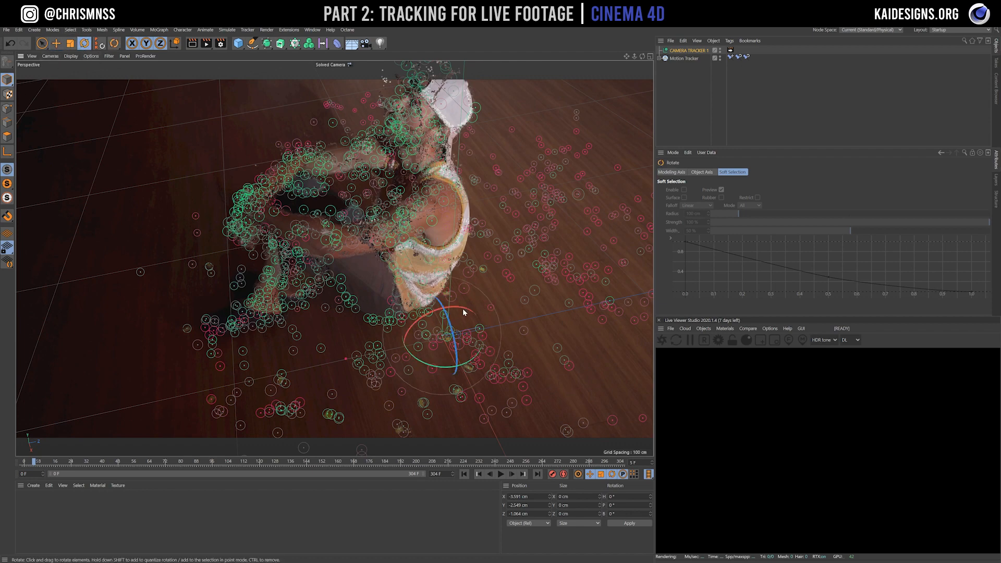
pyautogui.moveTo(462, 311); pyautogui.dragTo(413, 336)
pyautogui.click(55, 44)
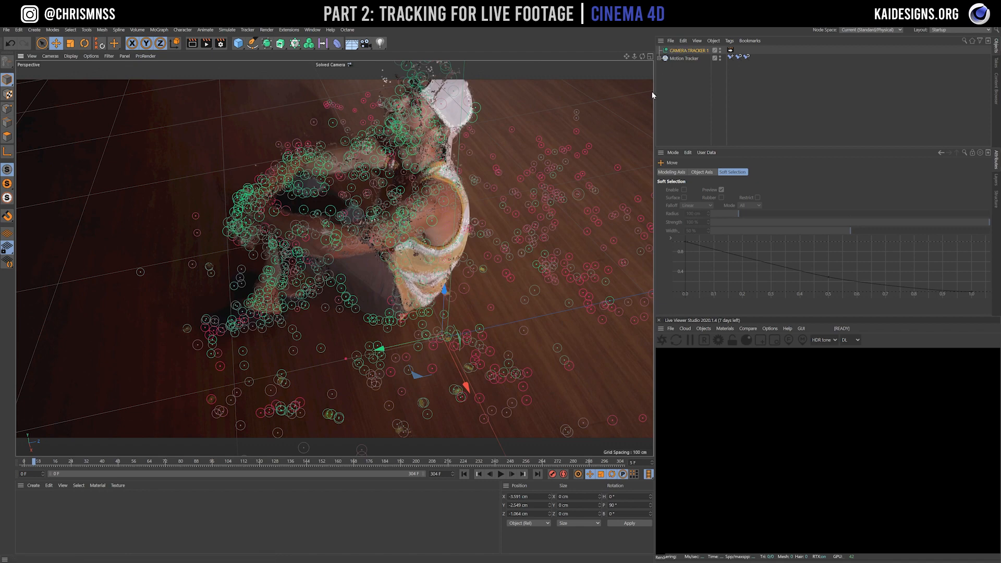
# Undo the pitch rotation of the CAMERA TRACKER 1 null and return the timeline to frame 0
pyautogui.moveTo(378, 562)
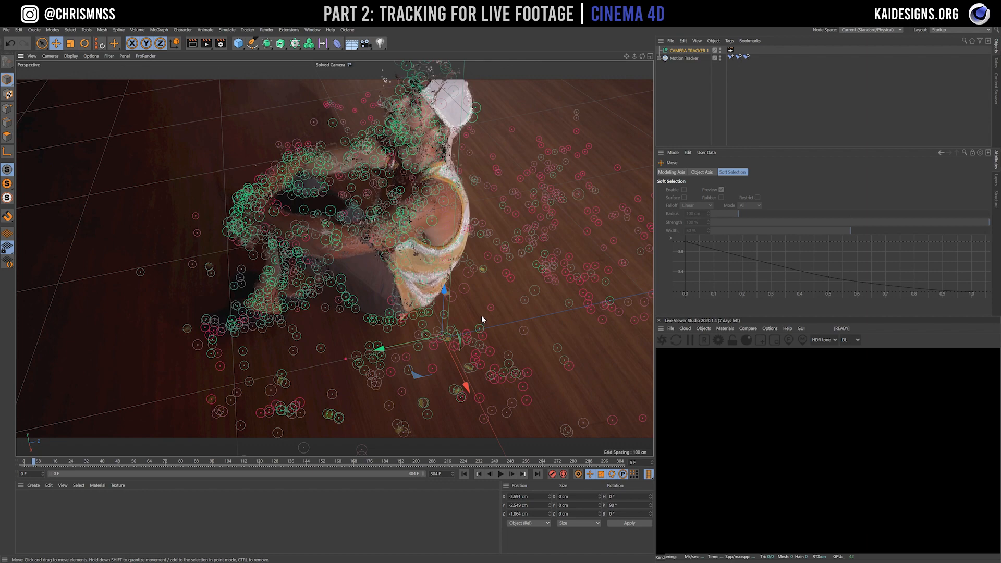
pyautogui.hotkey('ctrl', 'z')
pyautogui.moveTo(138, 462); pyautogui.dragTo(32, 462)
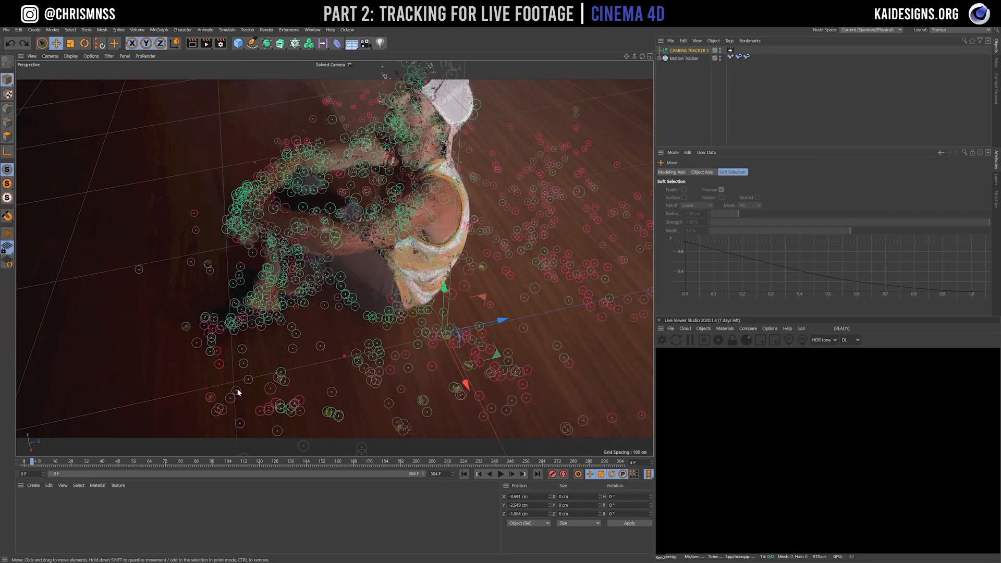
pyautogui.moveTo(174, 463); pyautogui.dragTo(12, 453)
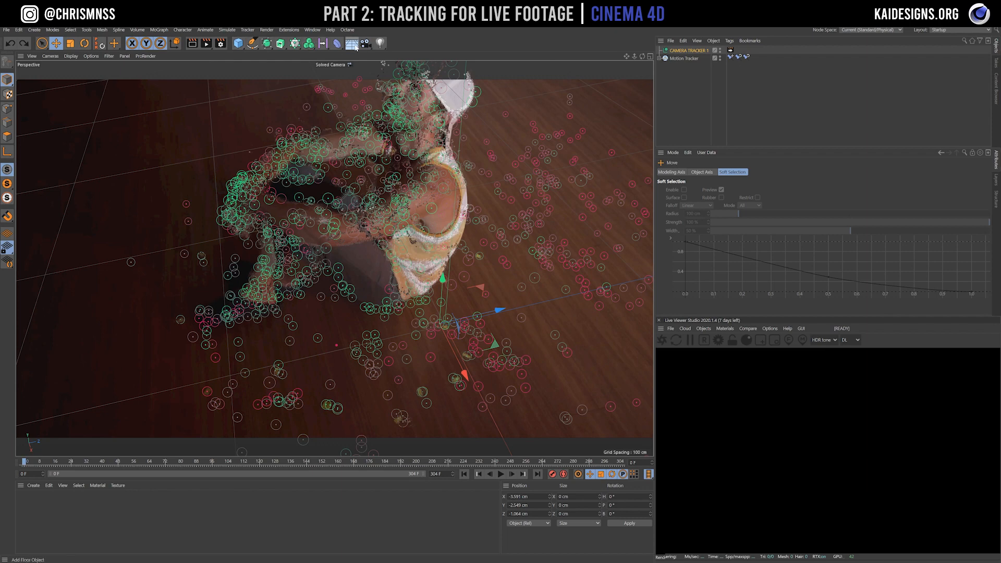
# Add a Background object and place it below the Motion Tracker in the object hierarchy
pyautogui.moveTo(354, 46); pyautogui.dragTo(386, 107)
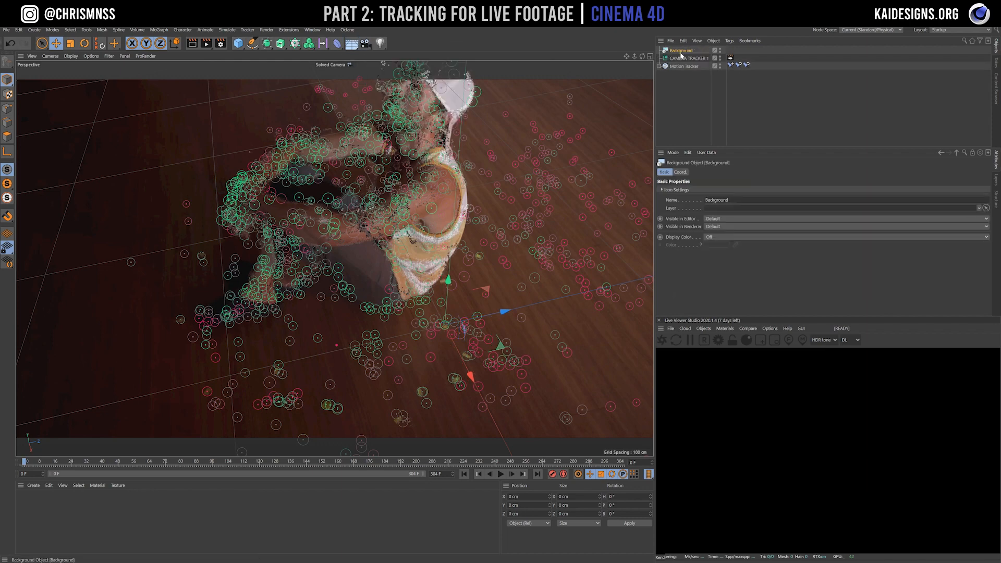
pyautogui.moveTo(681, 54); pyautogui.dragTo(686, 75)
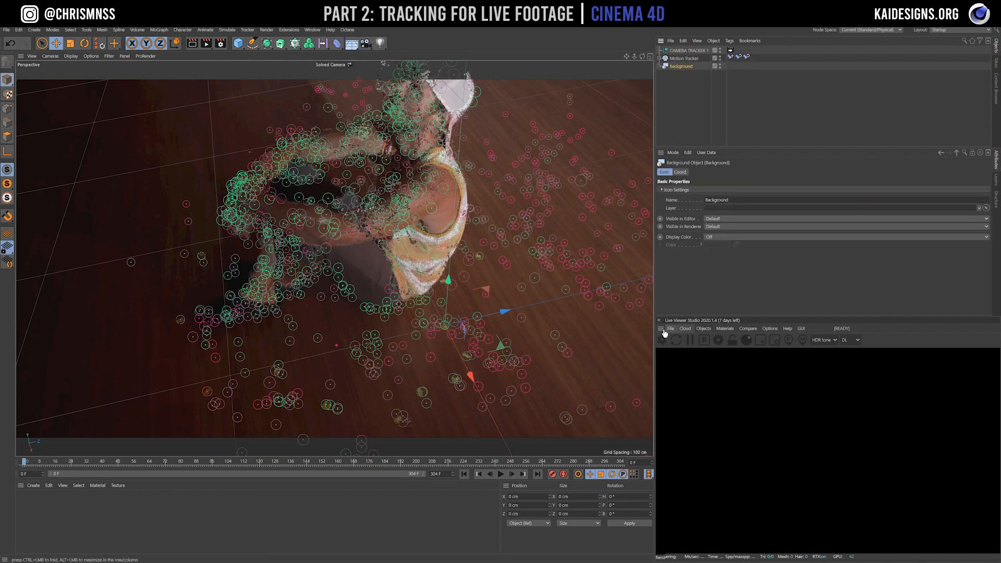
# Switch the Octane render kernel to Pathtracing and set its max samples to 500
pyautogui.click(722, 340)
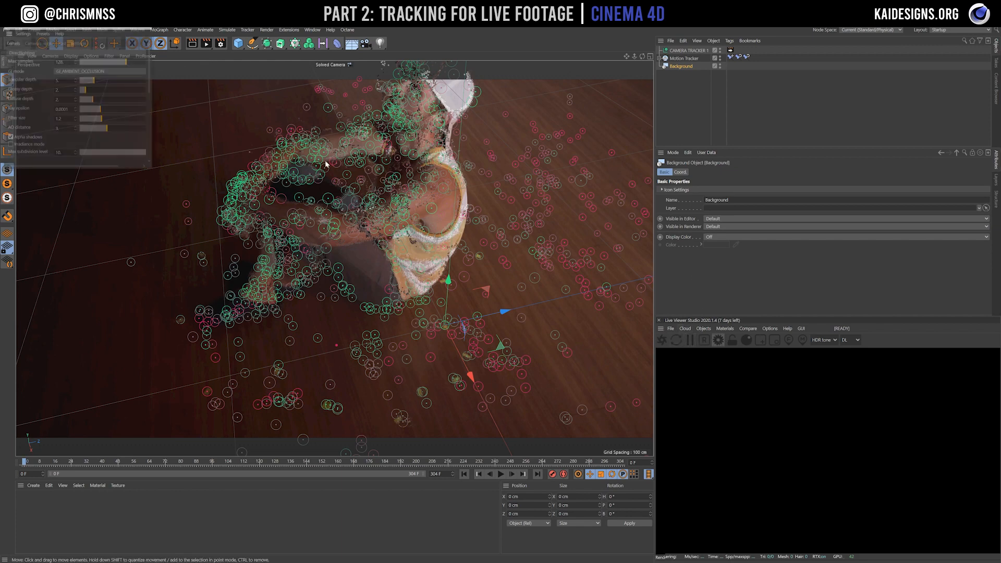
pyautogui.click(32, 53)
pyautogui.click(36, 76)
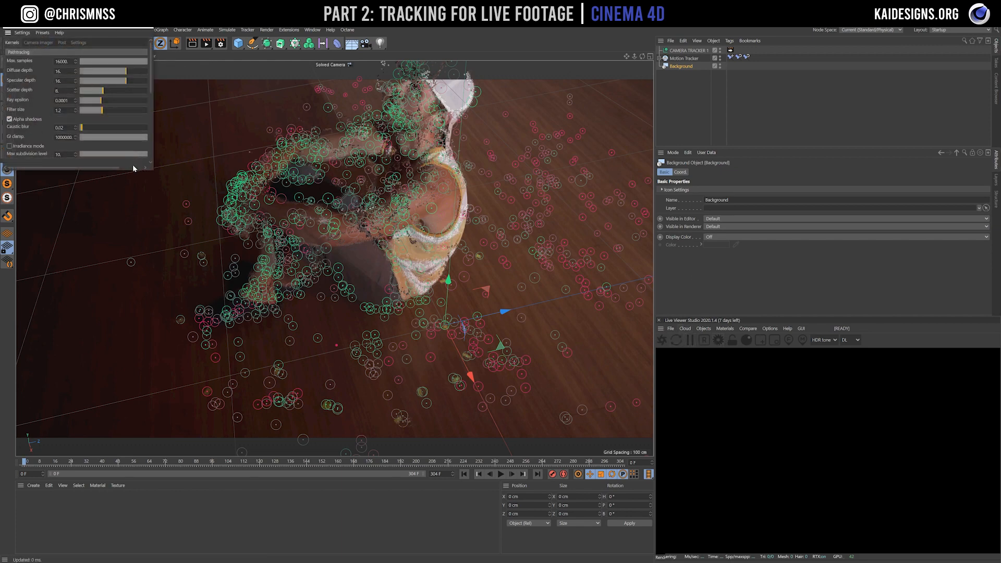
pyautogui.doubleClick(63, 61)
pyautogui.write('500')
pyautogui.press('Tab')
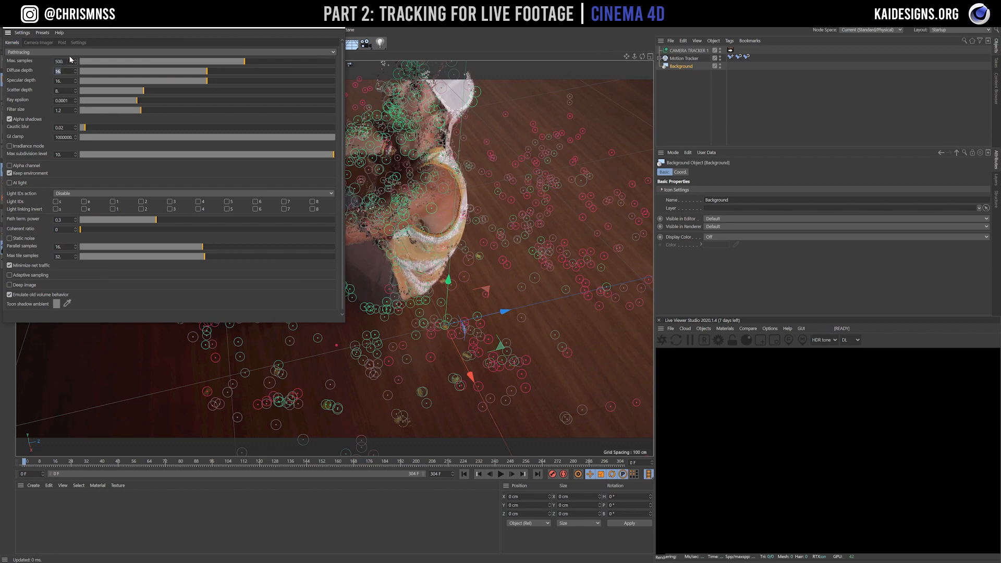
# Set the kernel's diffuse and specular depth to 6, scatter depth to 8 and GI clamp to 10
pyautogui.write('6')
pyautogui.press('Tab')
pyautogui.write('6')
pyautogui.press('Tab')
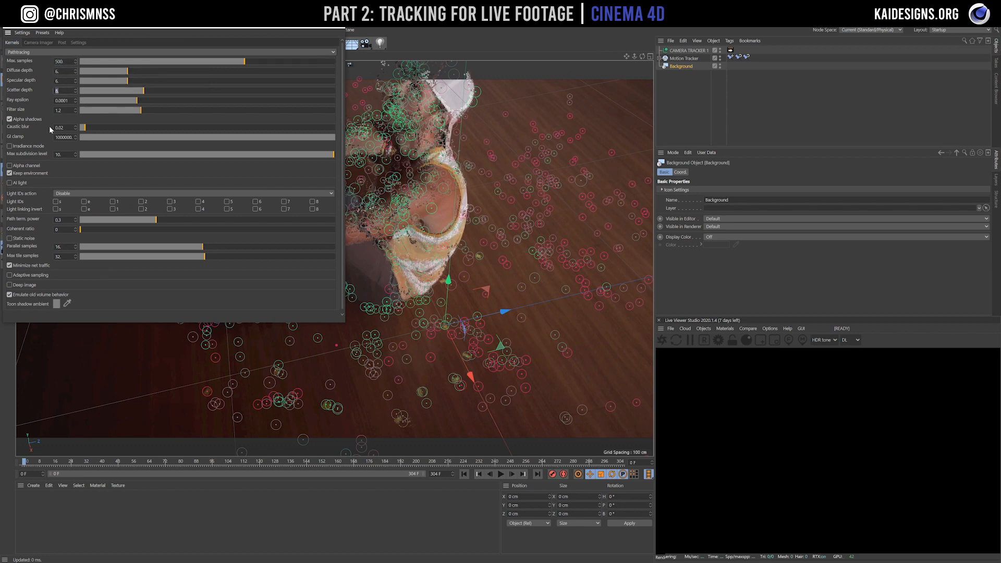
pyautogui.write('8')
pyautogui.doubleClick(71, 136)
pyautogui.write('10')
pyautogui.click(59, 71)
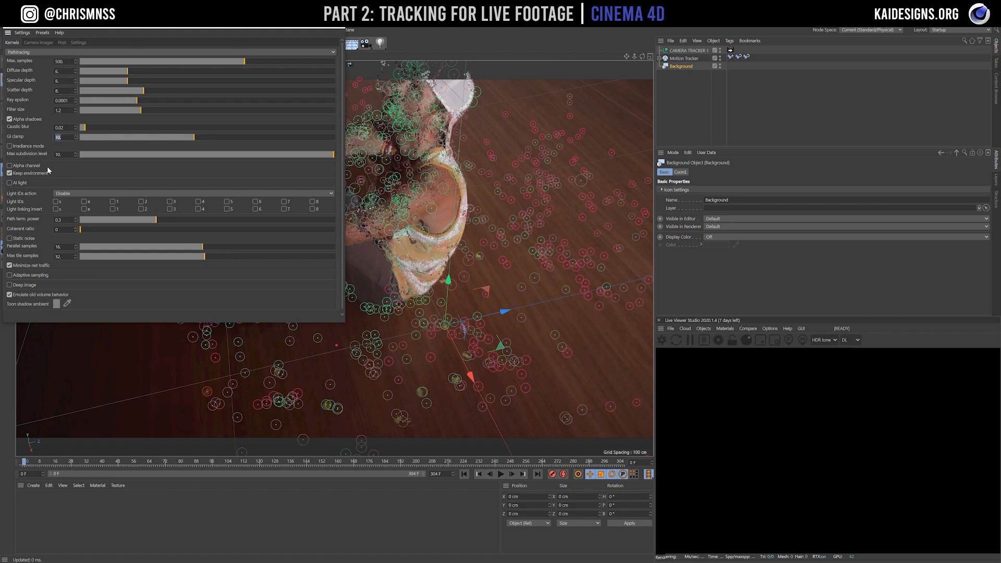
# Enable the alpha channel and adaptive sampling in the Octane kernel settings, close them and save the project
pyautogui.click(24, 167)
pyautogui.click(9, 275)
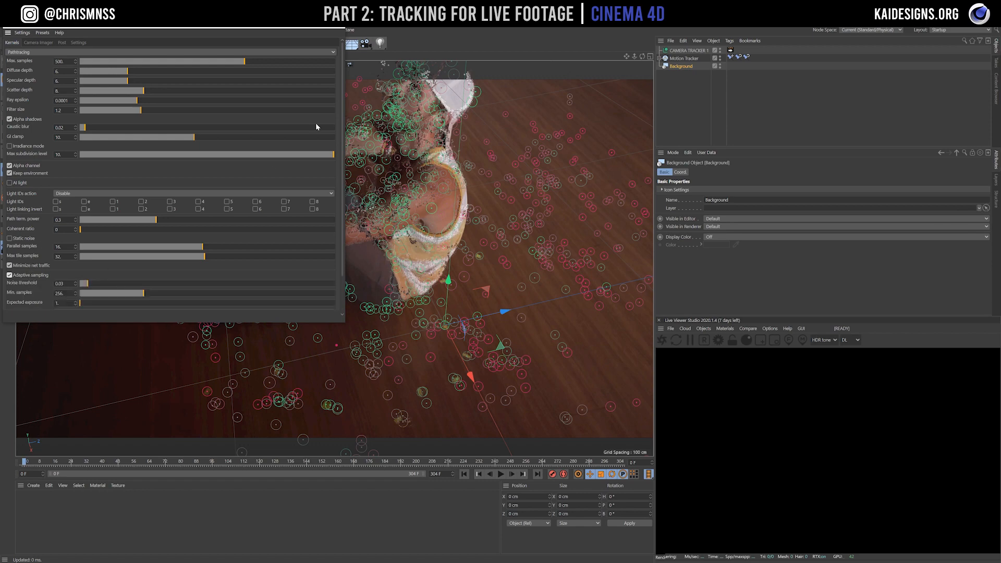
pyautogui.click(333, 30)
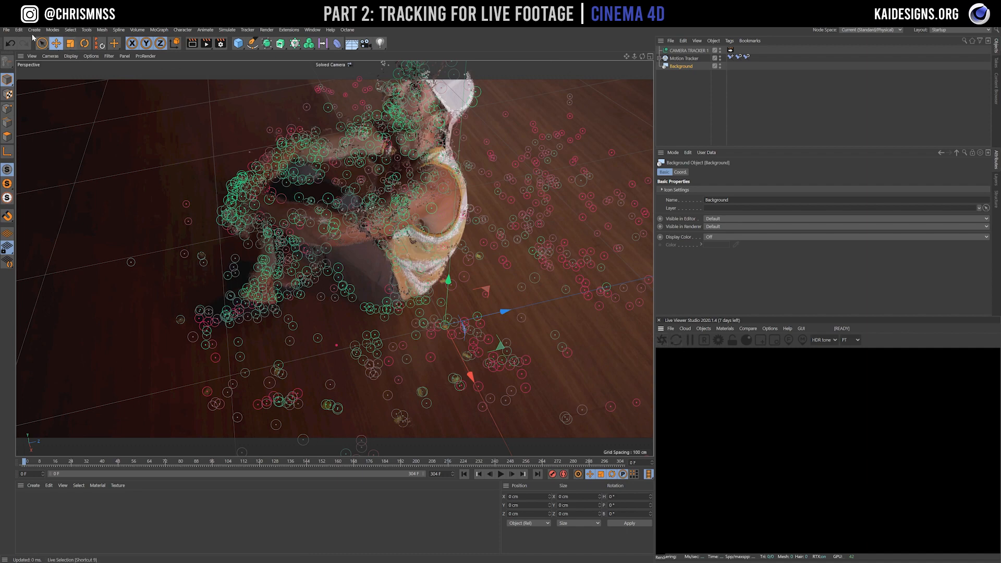
pyautogui.click(7, 31)
pyautogui.click(14, 102)
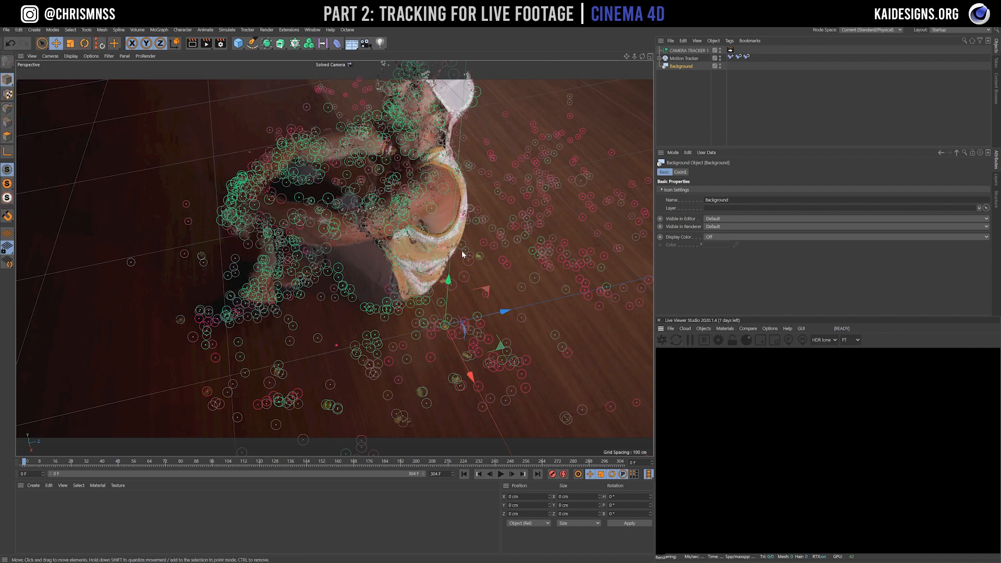
# Render the scene with its Background object in the Octane Live Viewer and pause the render
pyautogui.click(663, 342)
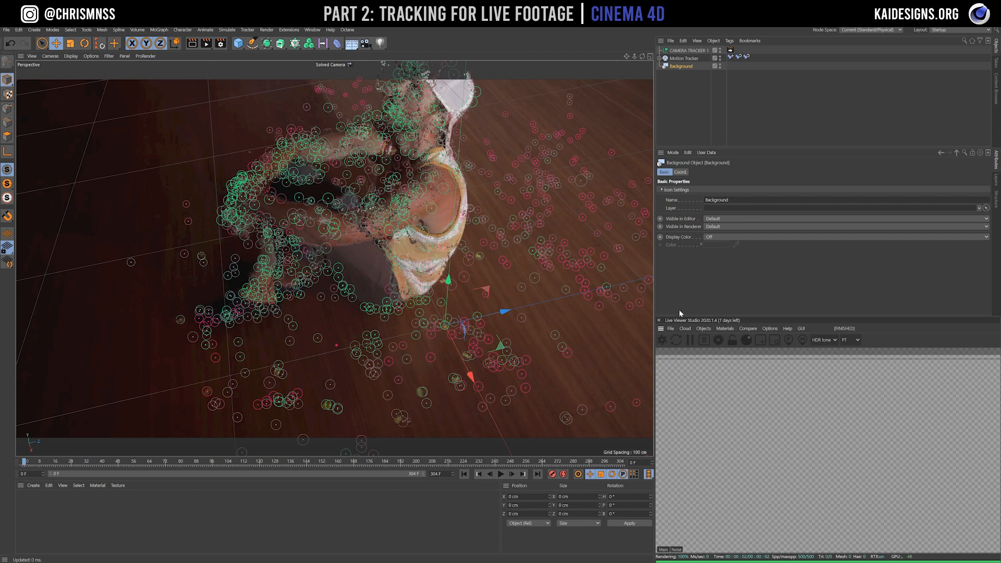
pyautogui.click(690, 341)
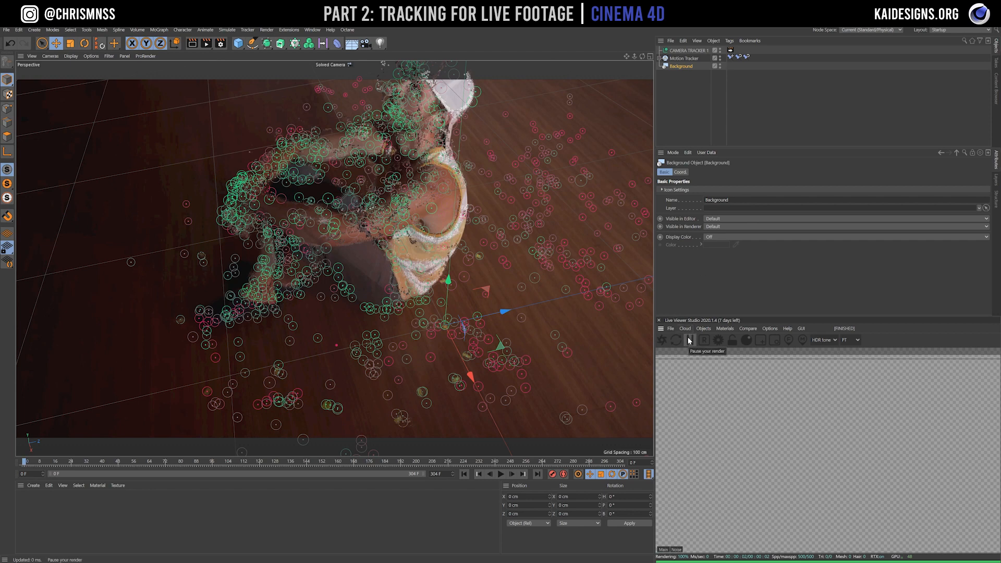
# Add a cube at the origin, scale it down uniformly to about 22.9 cm per side and return to the Move tool
pyautogui.click(239, 43)
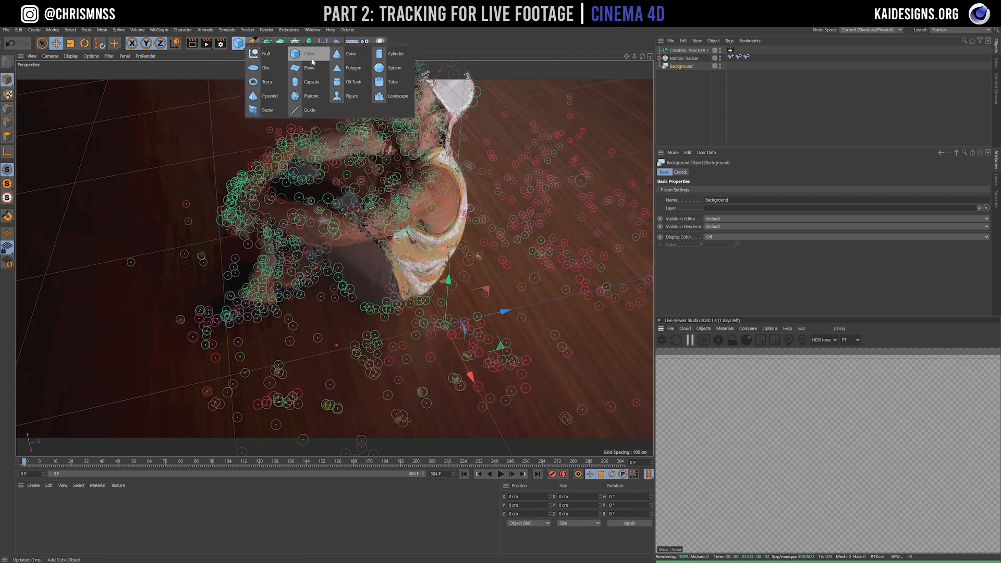
pyautogui.click(261, 50)
pyautogui.click(70, 43)
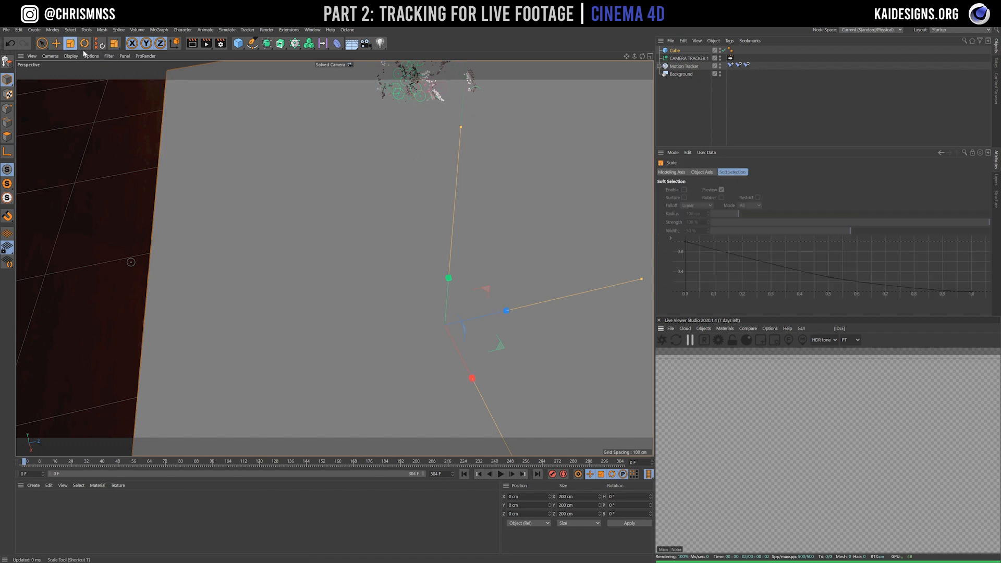
pyautogui.moveTo(496, 164); pyautogui.dragTo(359, 292)
pyautogui.moveTo(461, 263); pyautogui.dragTo(353, 362)
pyautogui.click(56, 43)
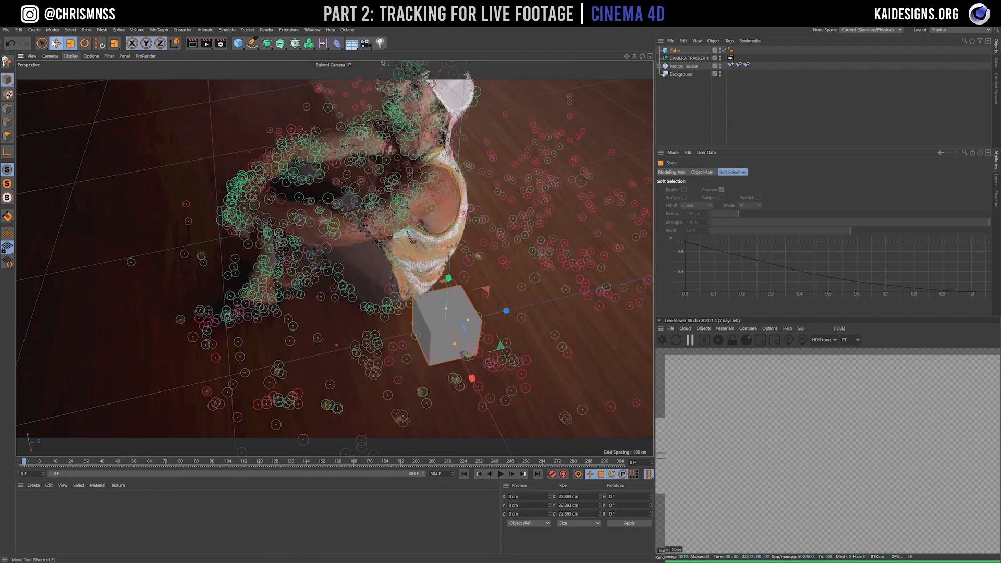
# Render the scaled cube in the Octane Live Viewer and pause the render
pyautogui.click(663, 340)
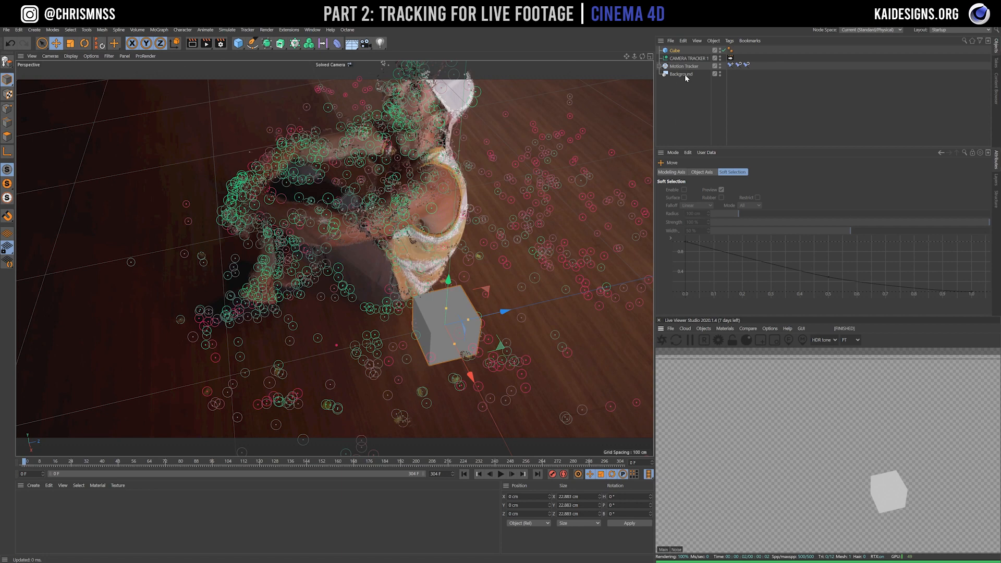
pyautogui.click(690, 340)
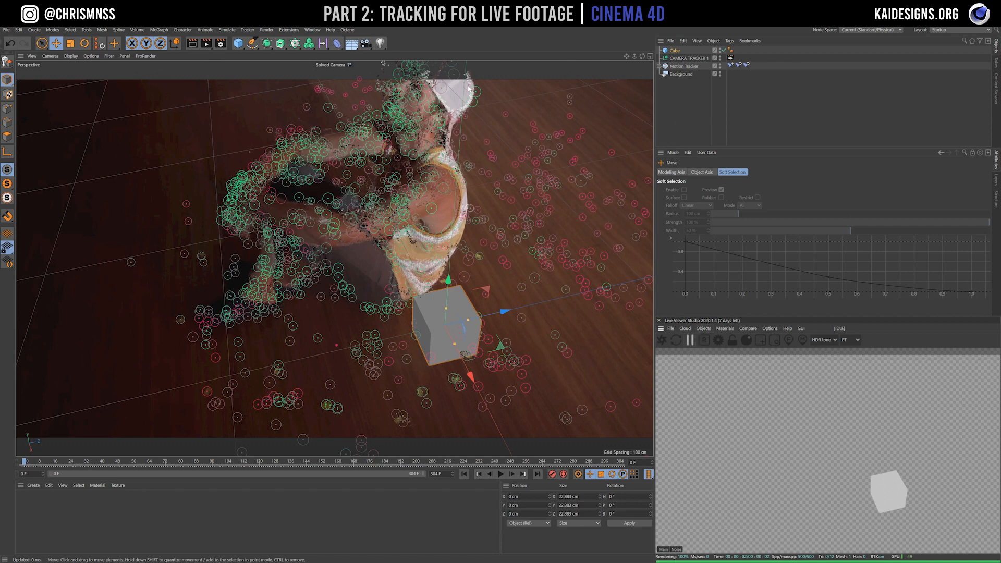
# Delete the existing Background object and add a fresh one below the Motion Tracker
pyautogui.click(680, 74)
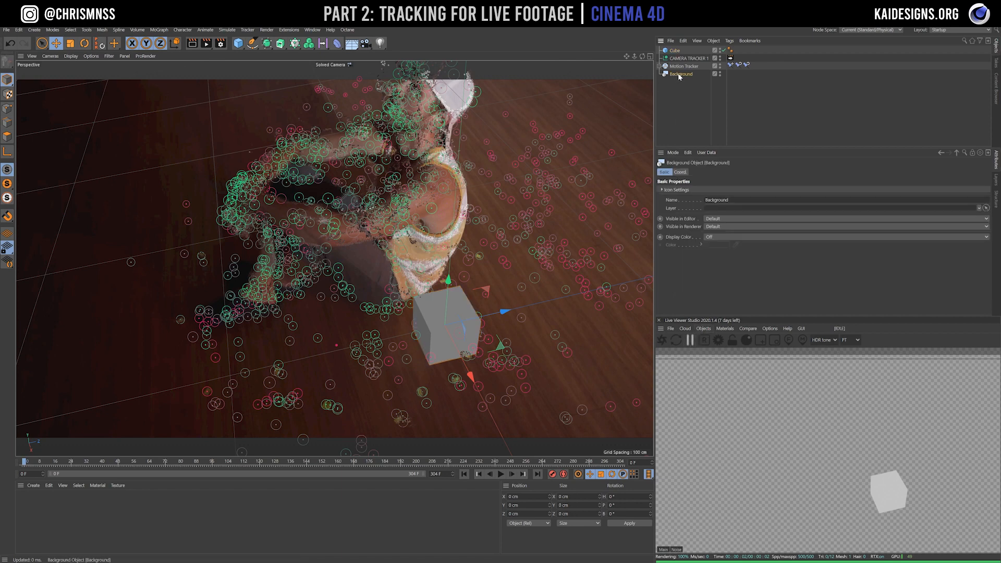
pyautogui.press('Delete')
pyautogui.click(352, 44)
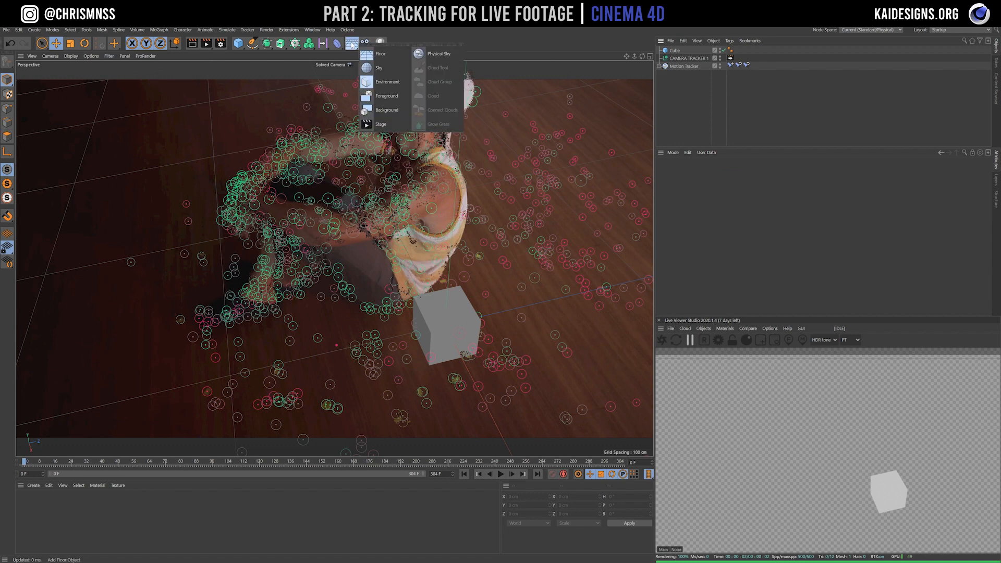
pyautogui.click(387, 110)
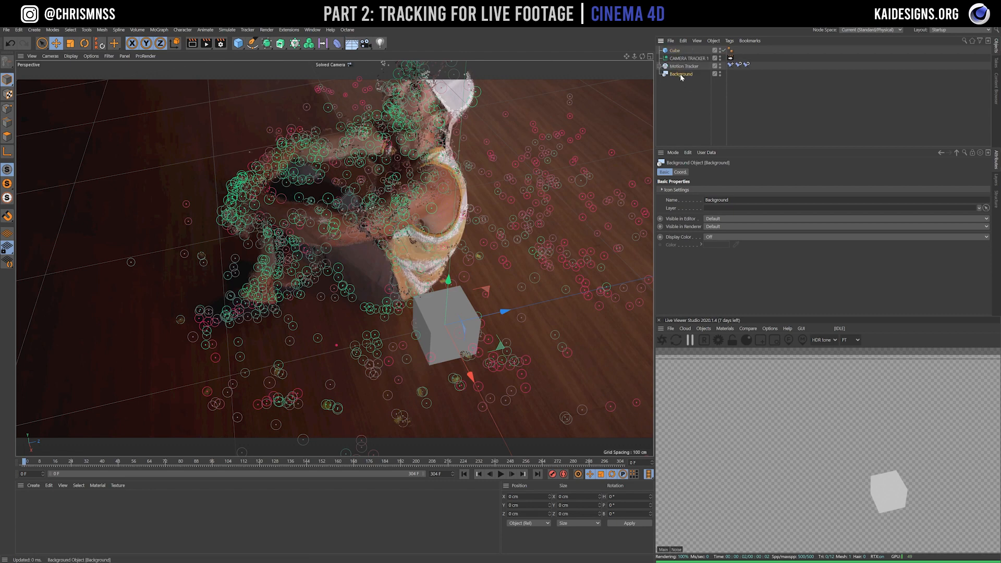
# Create a new standard material, open it for editing and turn off its Reflectance channel
pyautogui.doubleClick(30, 502)
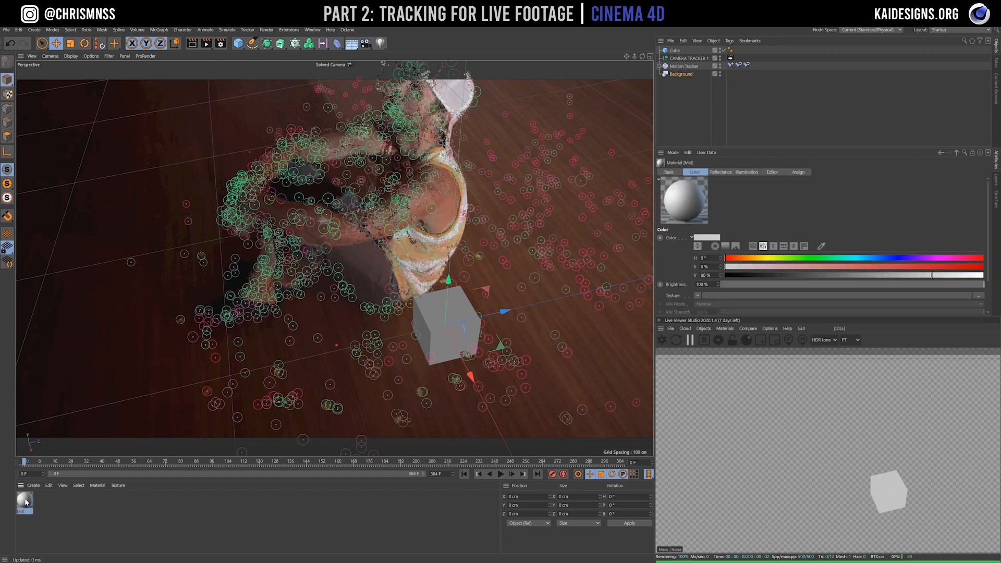
pyautogui.doubleClick(25, 501)
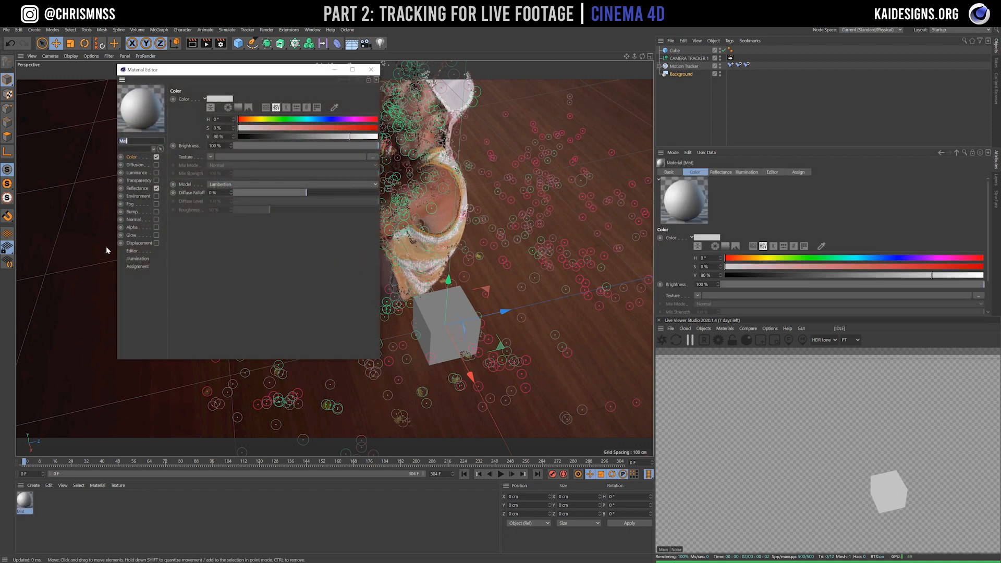
pyautogui.click(156, 188)
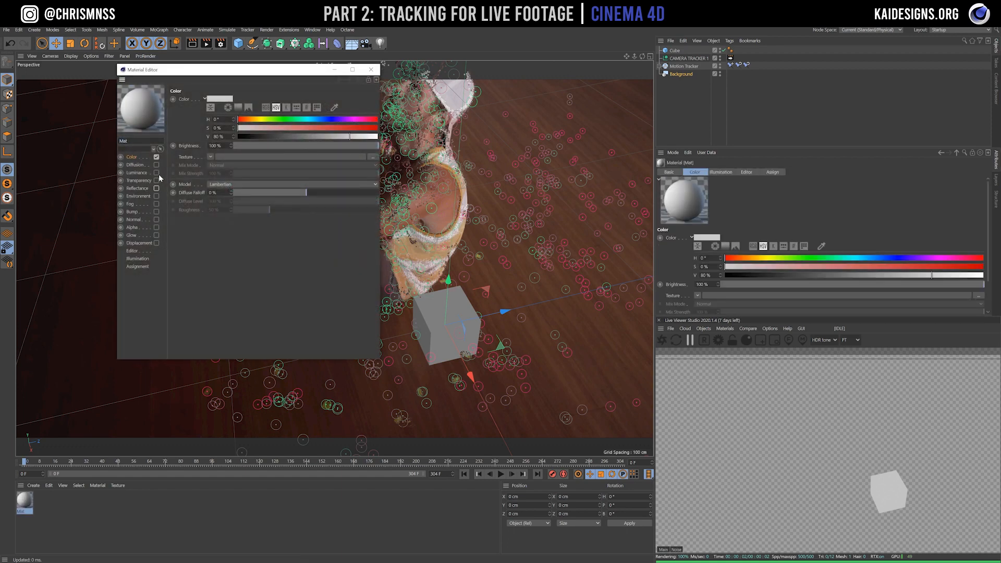
# Load Gym-3000.jpg from the motion-tracking-tutorial jpeg-seq2 folder as the material's Color texture without copying it to the project location
pyautogui.click(132, 158)
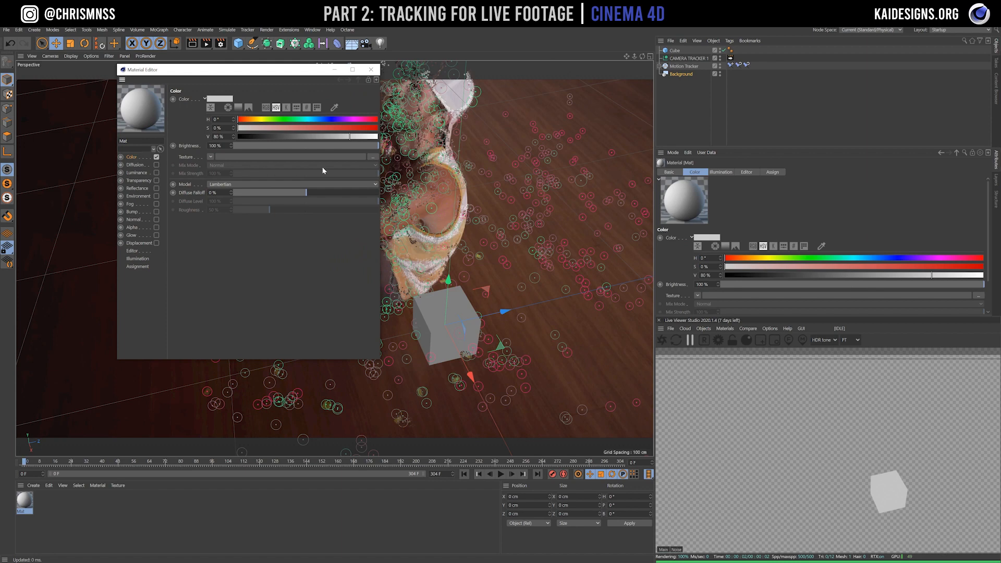
pyautogui.click(371, 157)
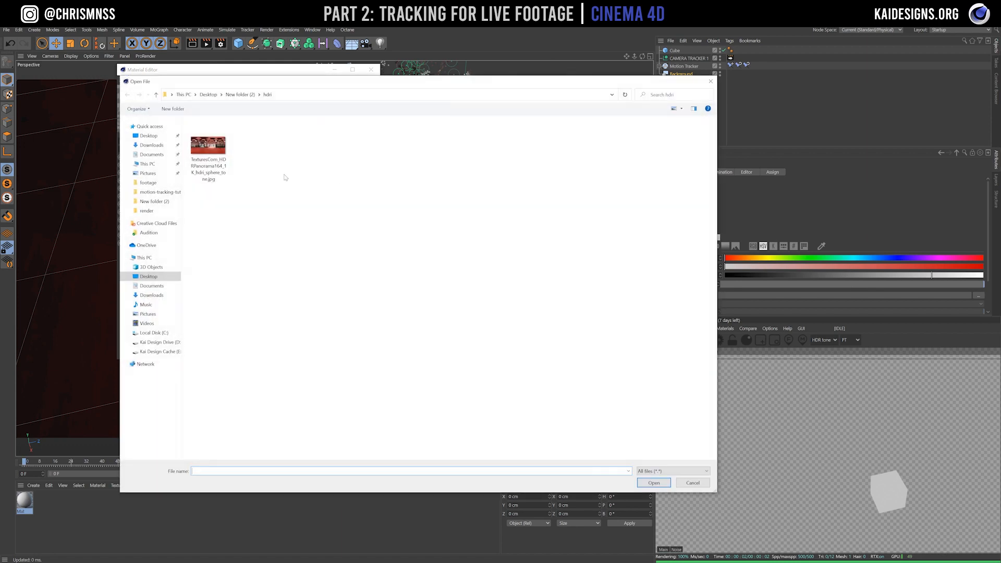
pyautogui.click(208, 94)
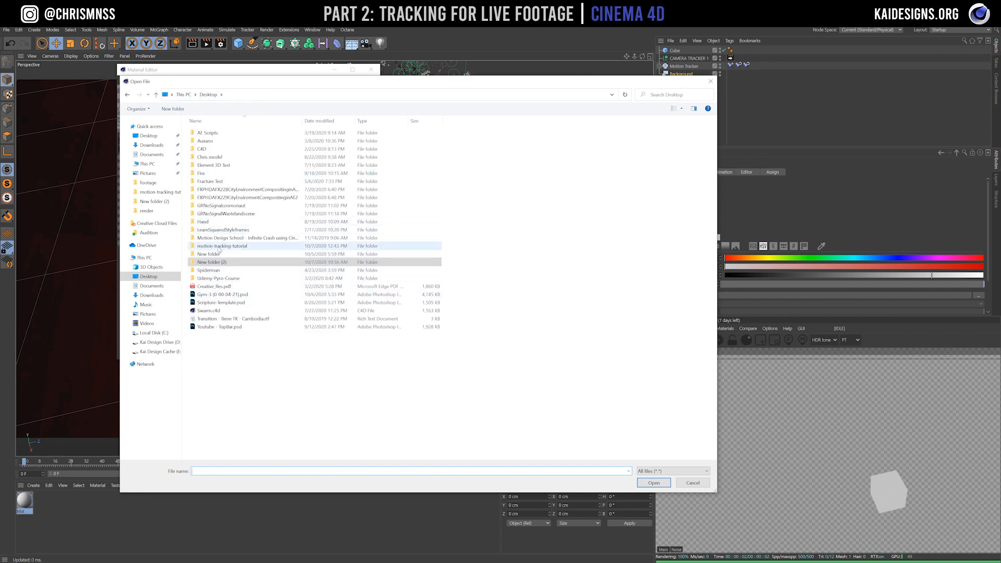
pyautogui.doubleClick(219, 247)
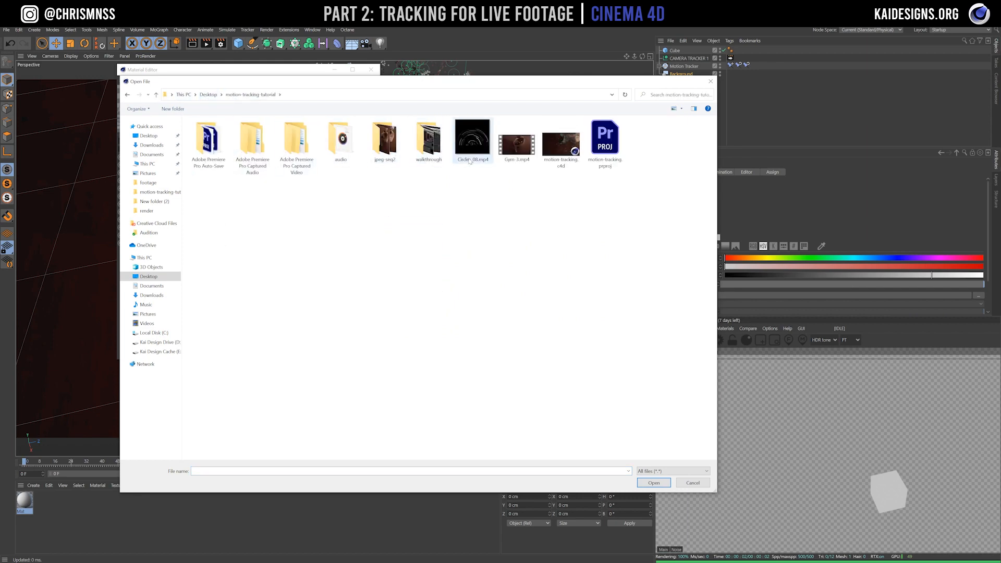
pyautogui.click(385, 142)
pyautogui.press('Return')
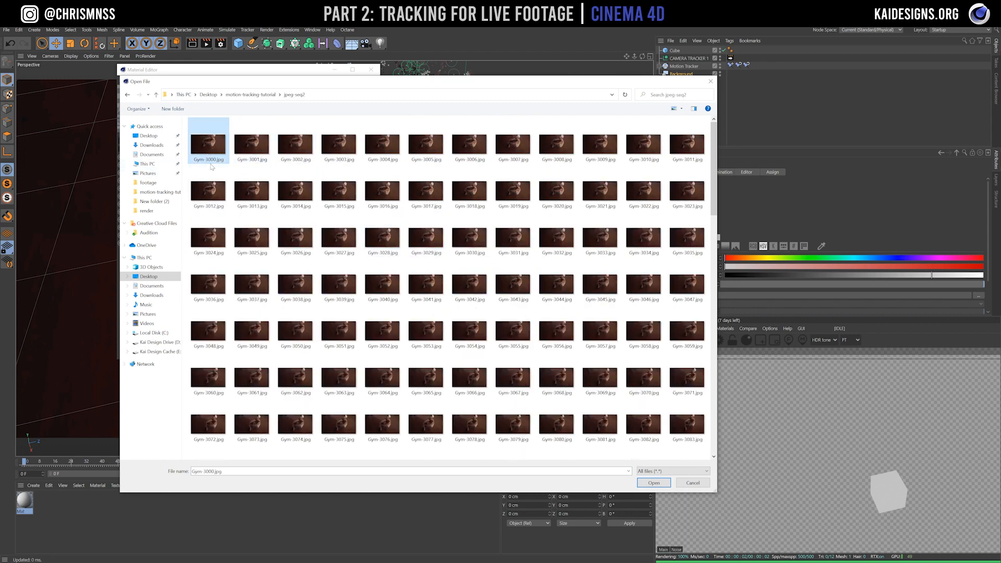
pyautogui.click(658, 484)
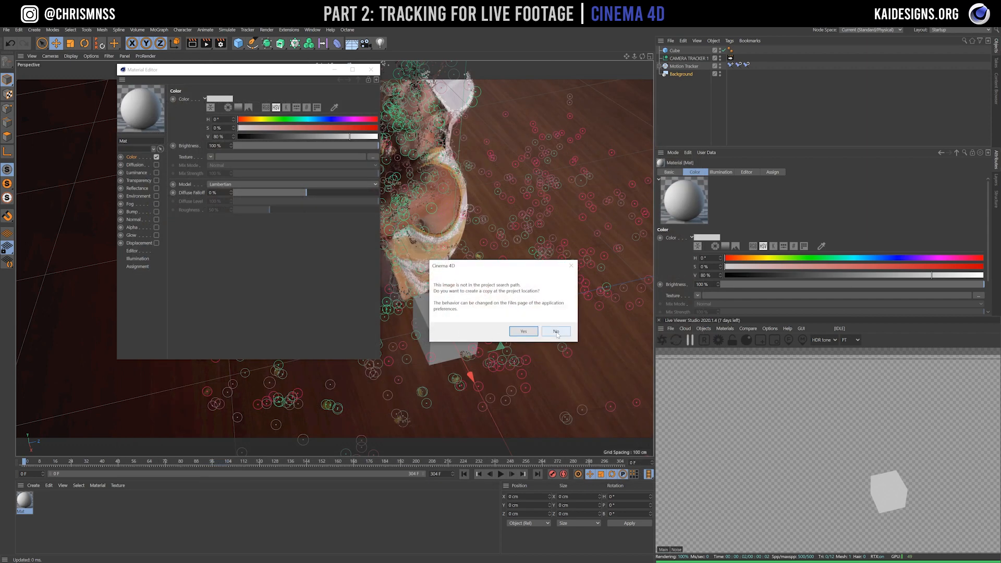
pyautogui.click(524, 331)
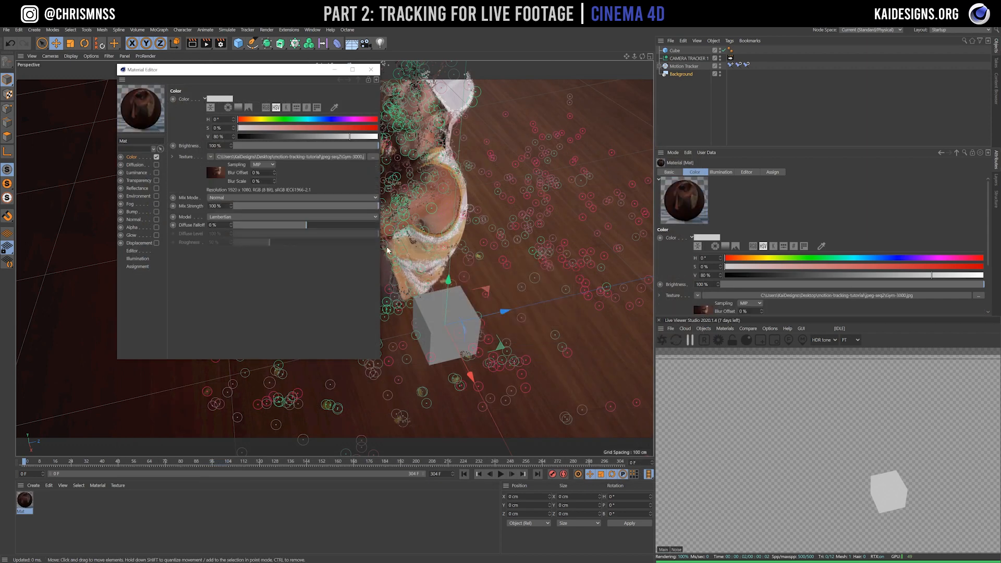
# Open the Color texture's animation settings and calculate the movie frame range for the Gym image sequence
pyautogui.click(217, 172)
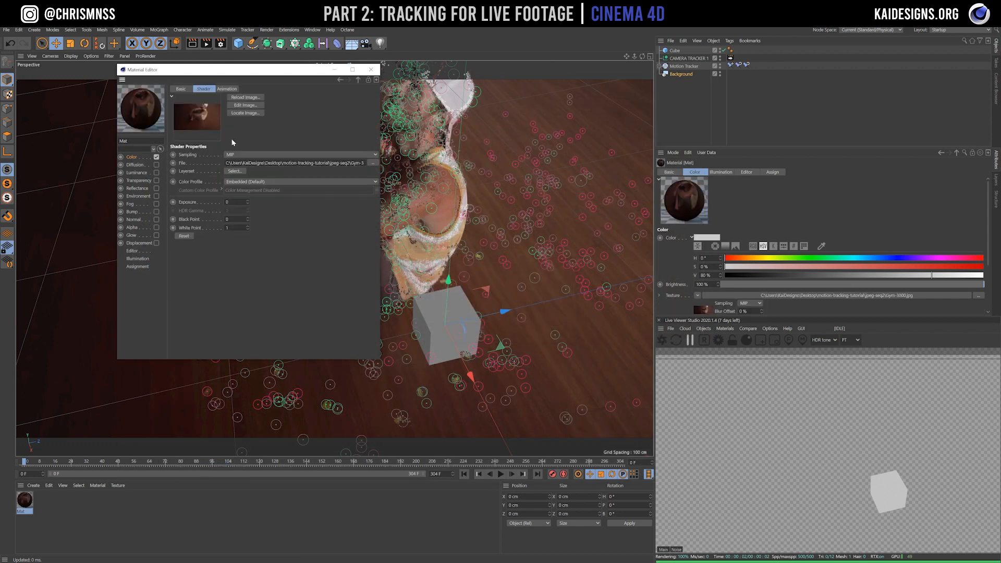
pyautogui.click(227, 89)
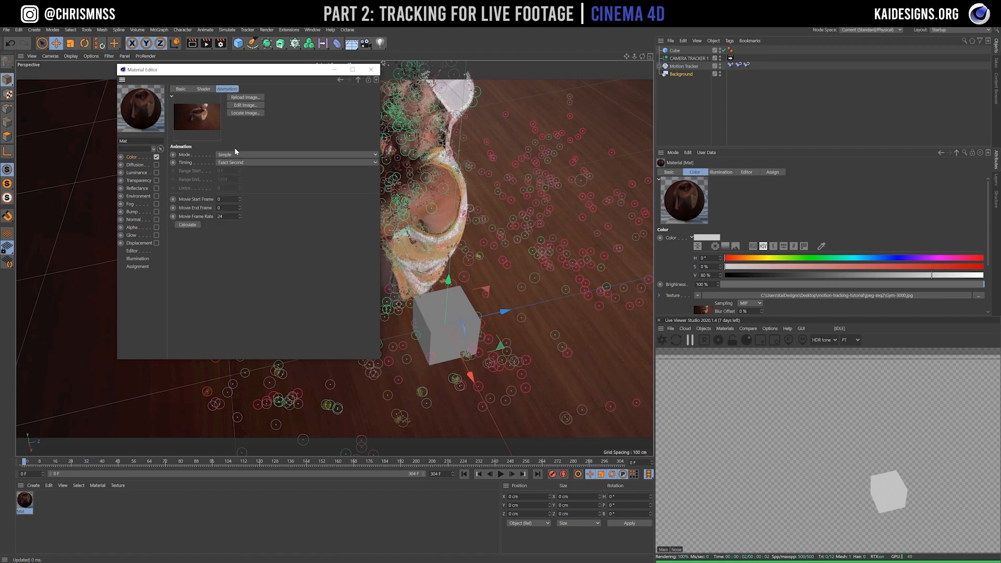
pyautogui.click(187, 225)
# Enable Animate Preview for the material, set its texture preview size to 1024x1024 and close the Material Editor
pyautogui.click(142, 251)
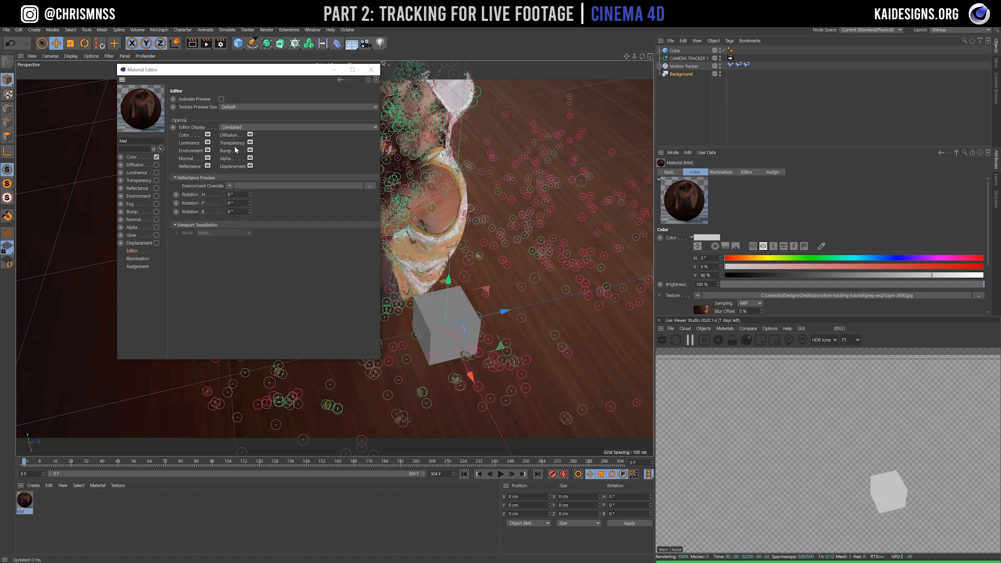
pyautogui.click(221, 99)
pyautogui.click(239, 107)
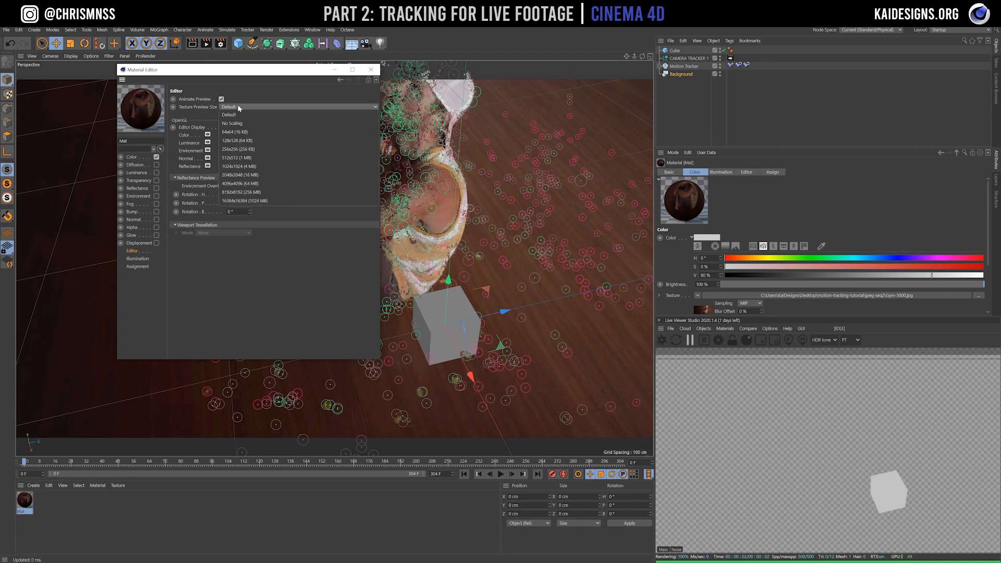
pyautogui.click(254, 176)
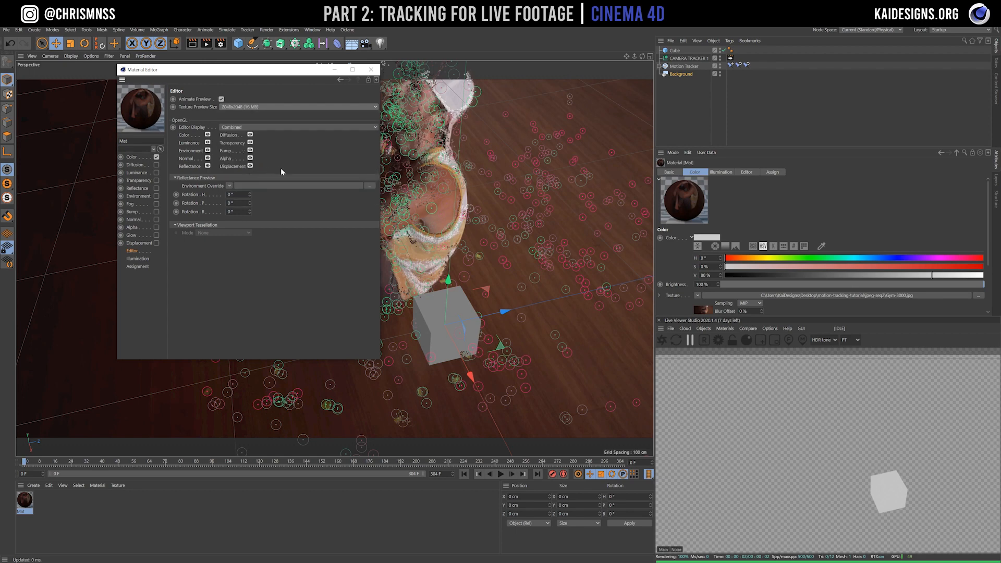
pyautogui.click(262, 107)
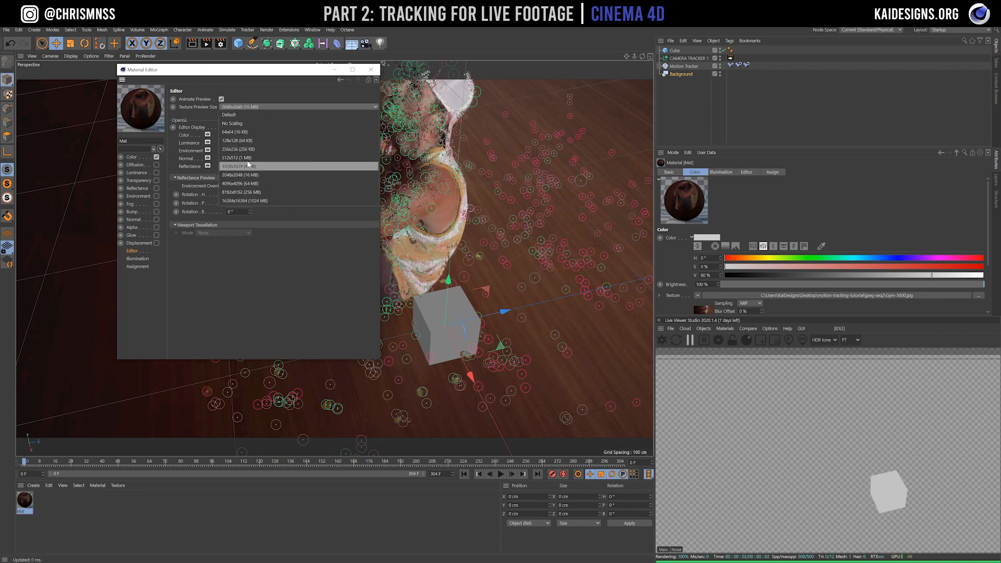
pyautogui.click(283, 96)
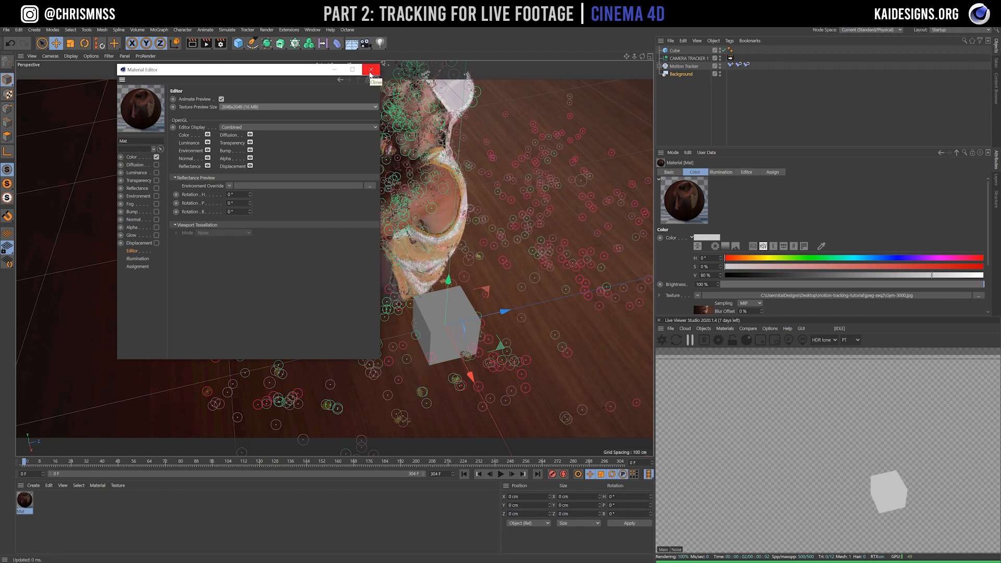
pyautogui.click(266, 108)
pyautogui.click(253, 165)
pyautogui.click(371, 69)
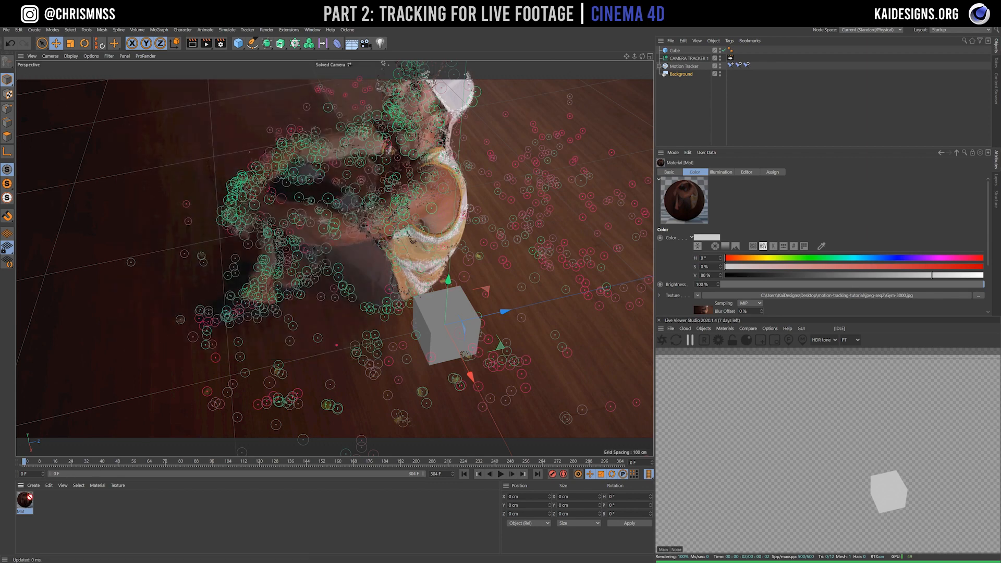
# Apply the footage material to the Background object and save the project
pyautogui.moveTo(26, 501); pyautogui.dragTo(386, 301)
pyautogui.moveTo(658, 103); pyautogui.dragTo(683, 74)
pyautogui.click(7, 29)
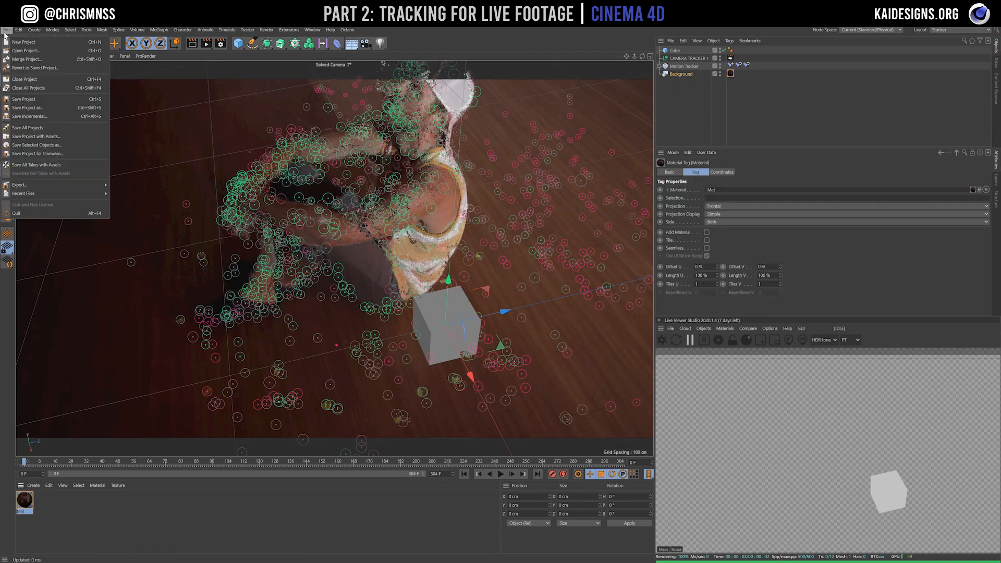
pyautogui.click(21, 100)
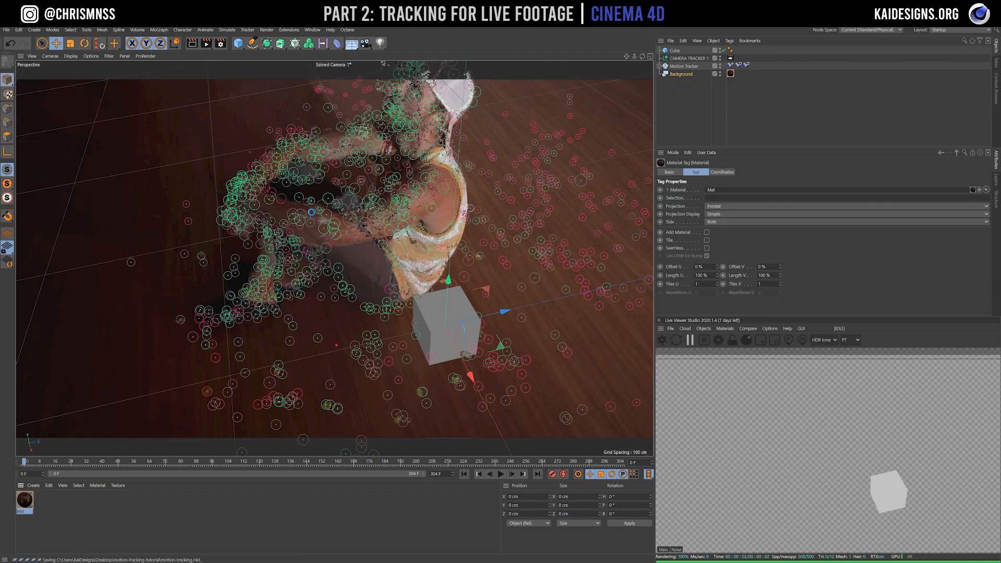
# Render the cube over the footage in the Live Viewer at frame 0 and again at frame 114
pyautogui.click(663, 343)
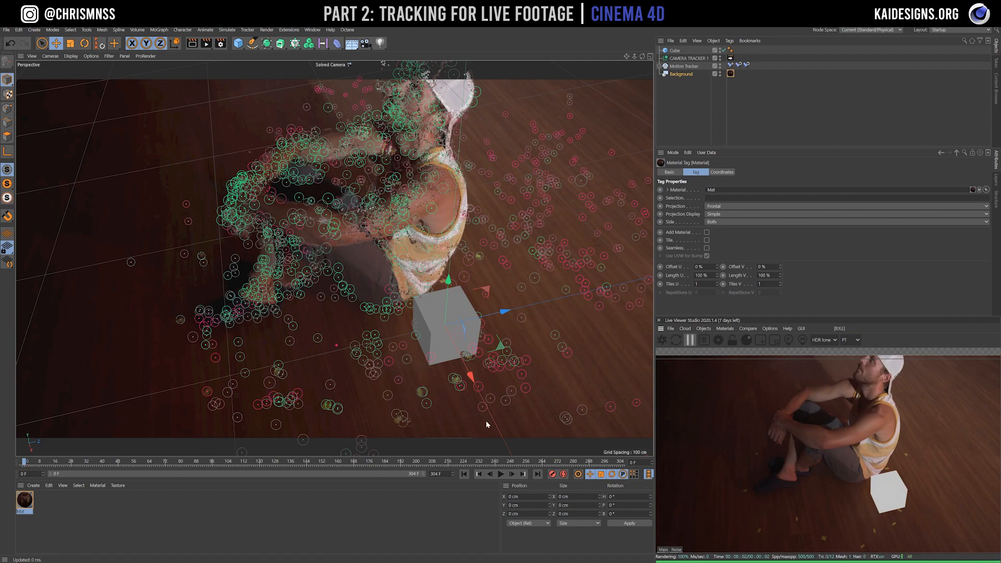
pyautogui.click(149, 463)
pyautogui.moveTo(179, 464); pyautogui.dragTo(248, 465)
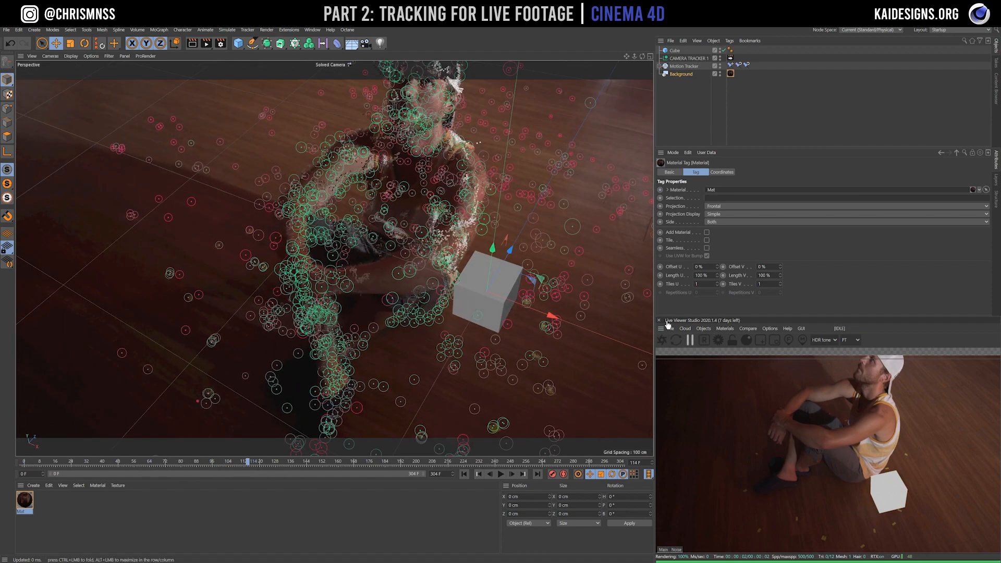
pyautogui.click(662, 340)
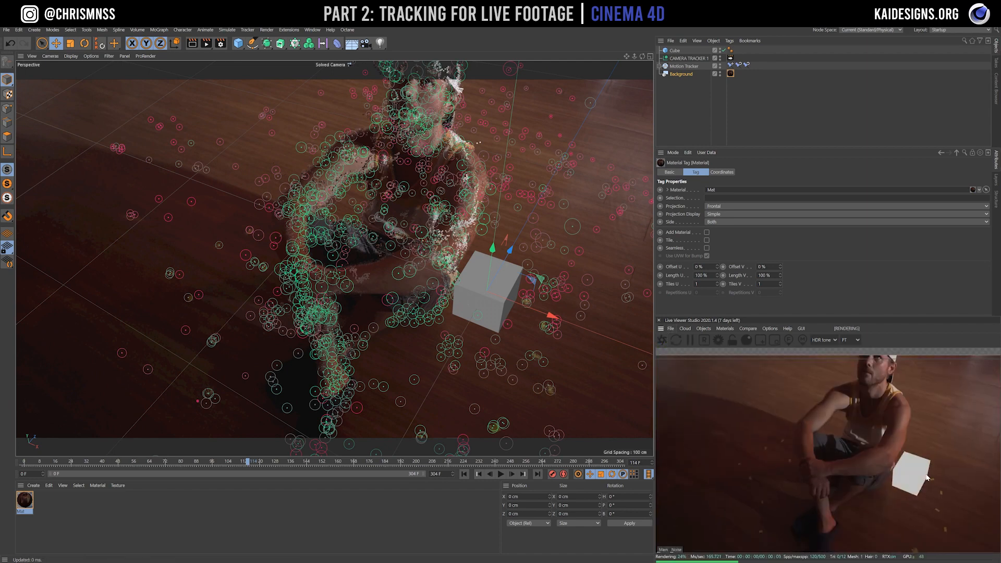
pyautogui.click(689, 341)
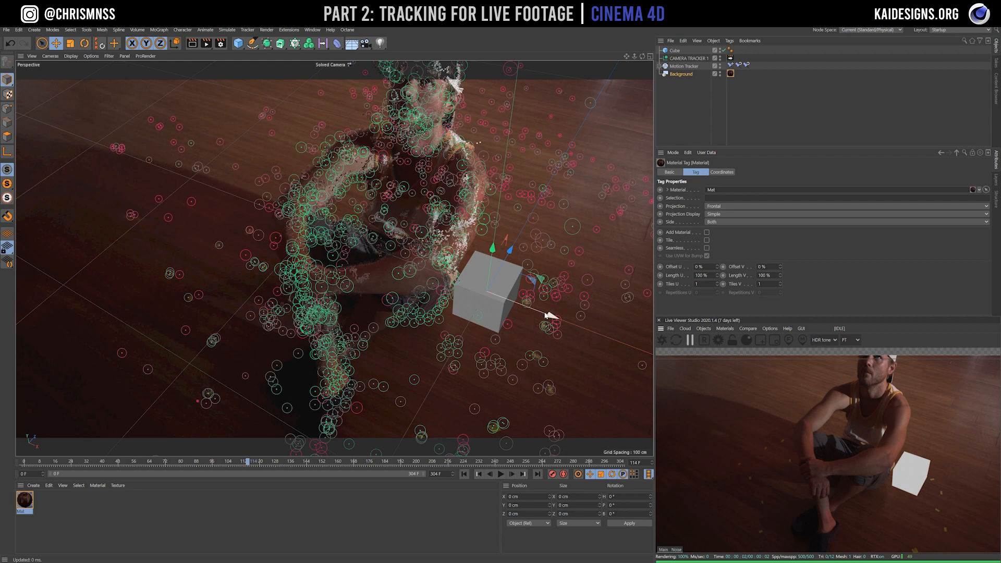
# Select the cube and slide it across the floor plane behind the man to about X -35 cm, Z 106 cm
pyautogui.moveTo(550, 313); pyautogui.dragTo(620, 334)
pyautogui.hotkey('ctrl', 'z')
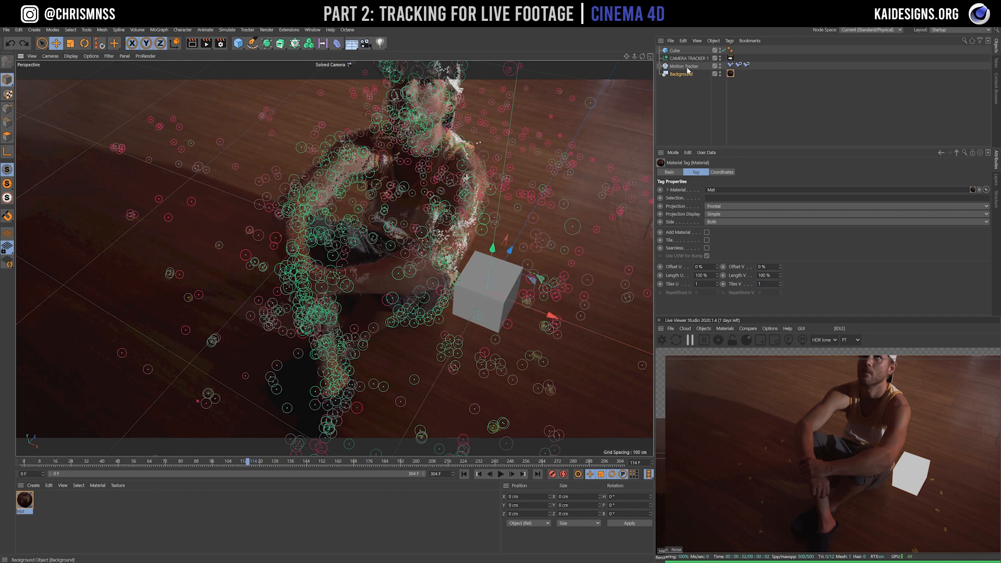
pyautogui.click(676, 52)
pyautogui.moveTo(513, 260); pyautogui.dragTo(582, 131)
pyautogui.moveTo(627, 180); pyautogui.dragTo(539, 183)
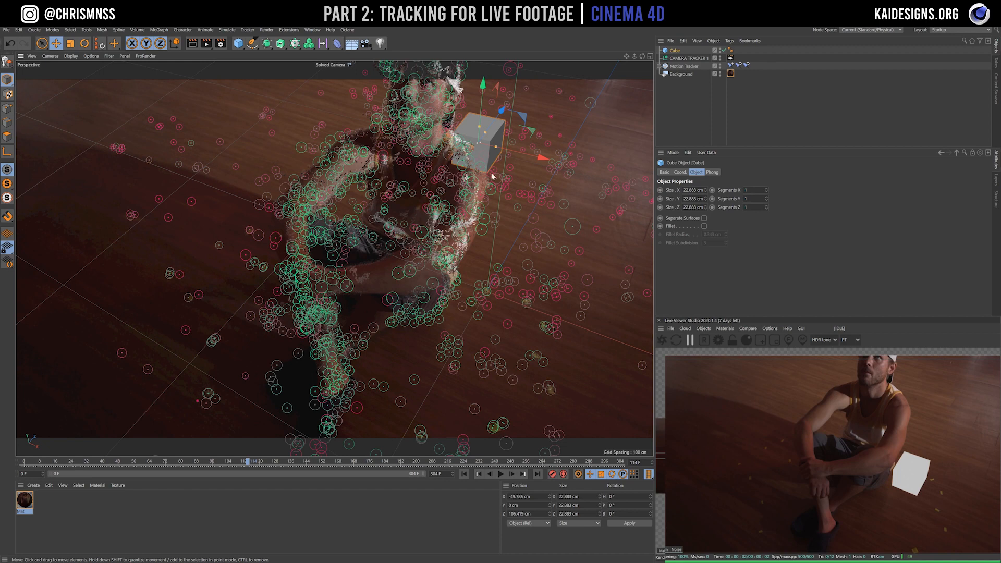
pyautogui.moveTo(537, 156); pyautogui.dragTo(561, 214)
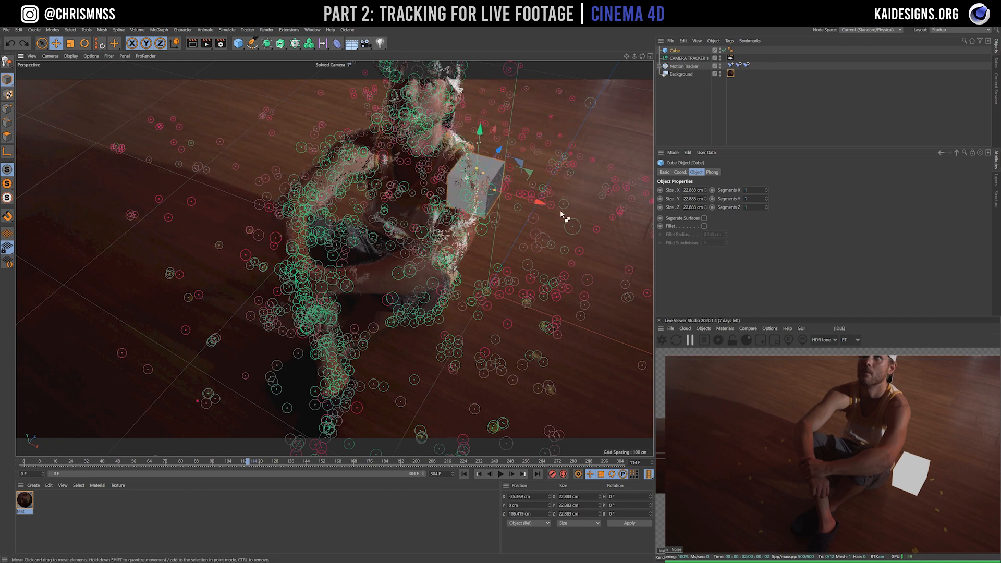
pyautogui.hotkey('ctrl', 'z')
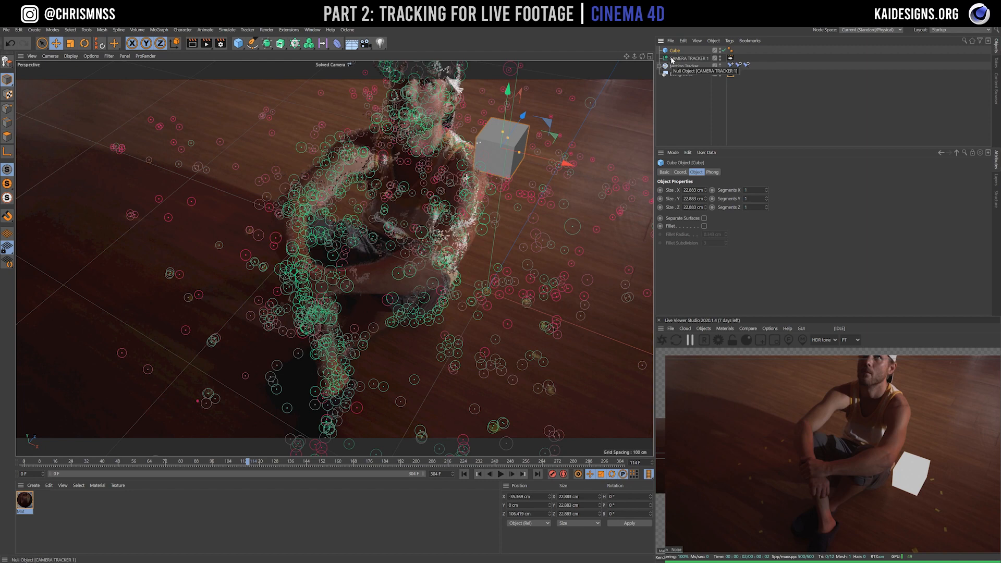